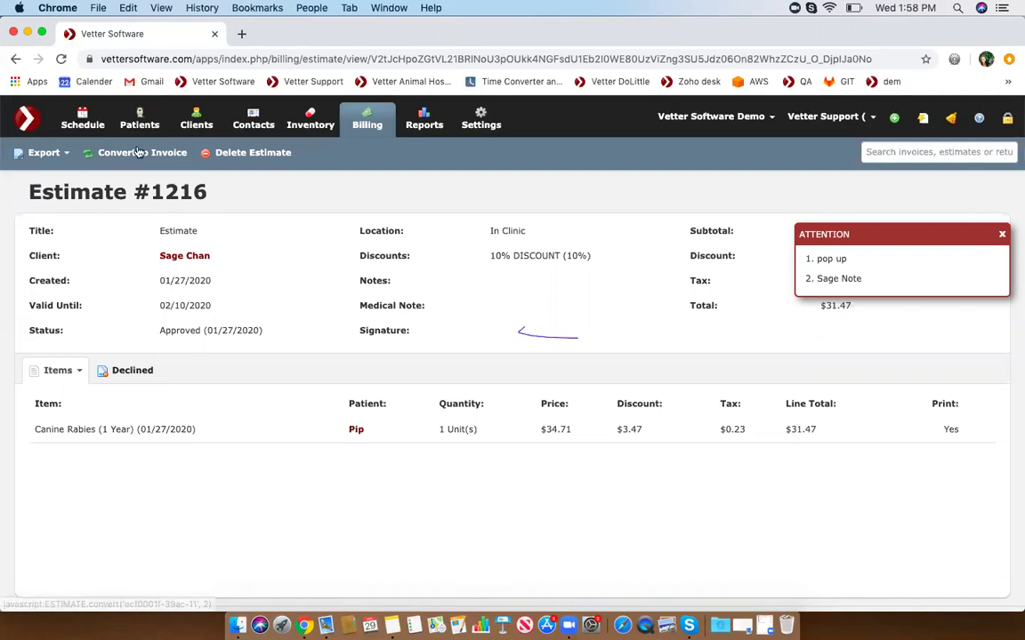
List the open estimates in Billing and open the newest one, created 01/25/2020
click(367, 126)
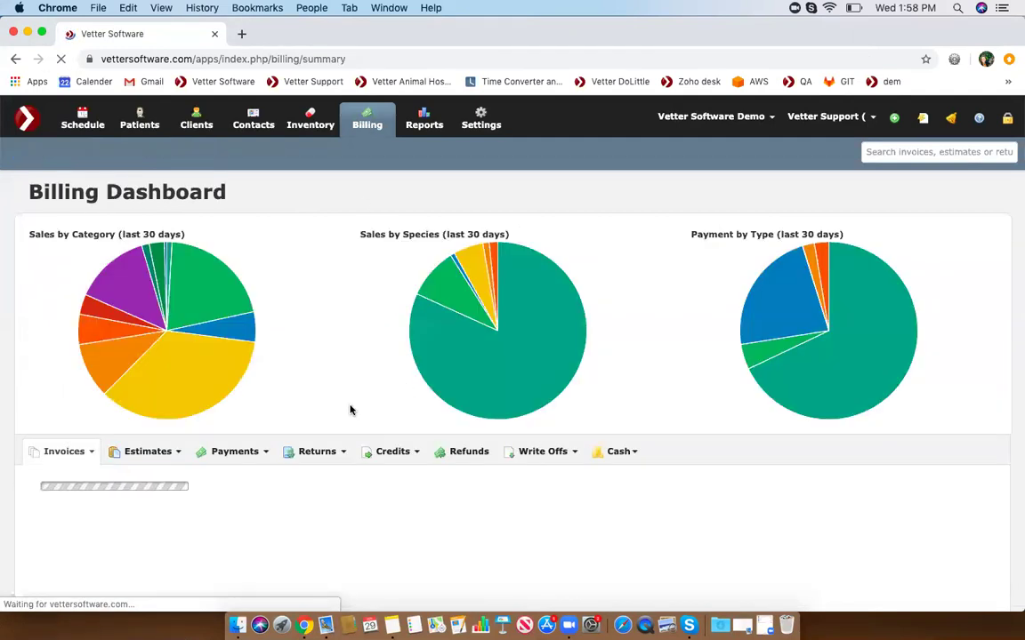
click(140, 452)
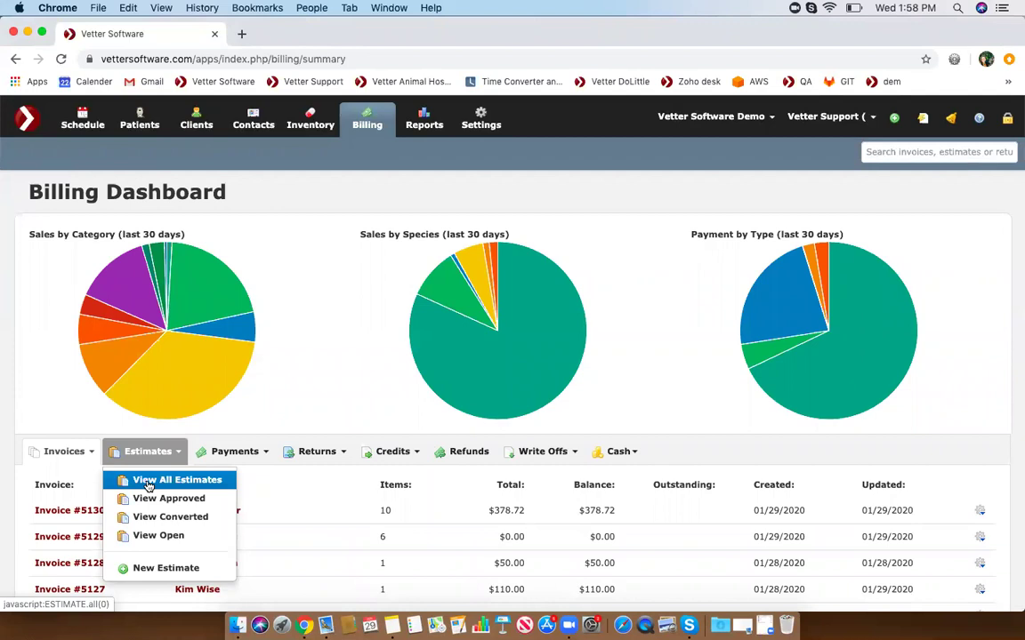
click(157, 536)
scroll(155, 539, down, 5)
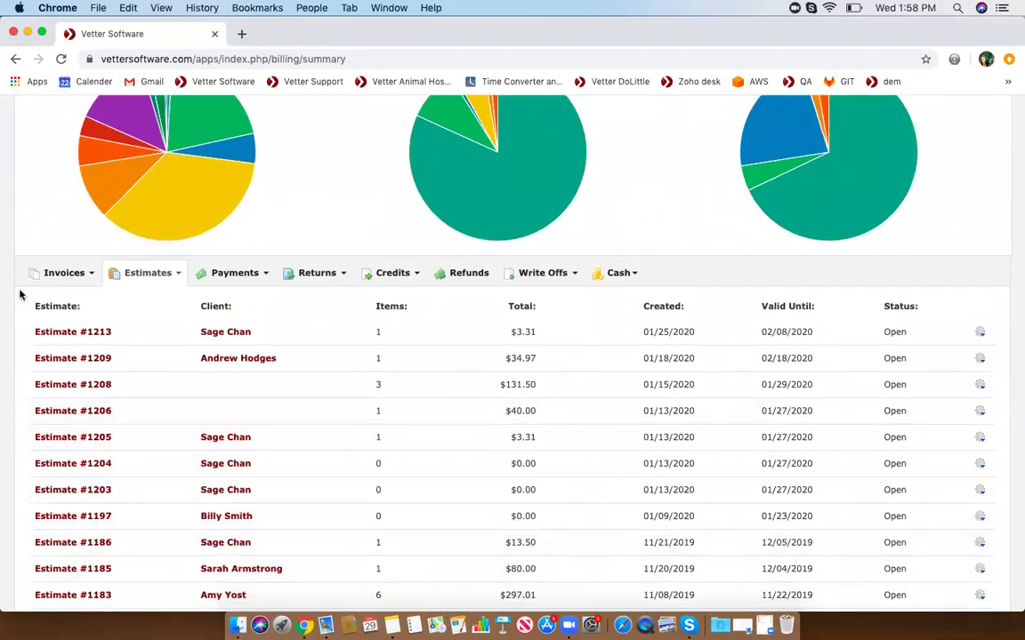
click(54, 338)
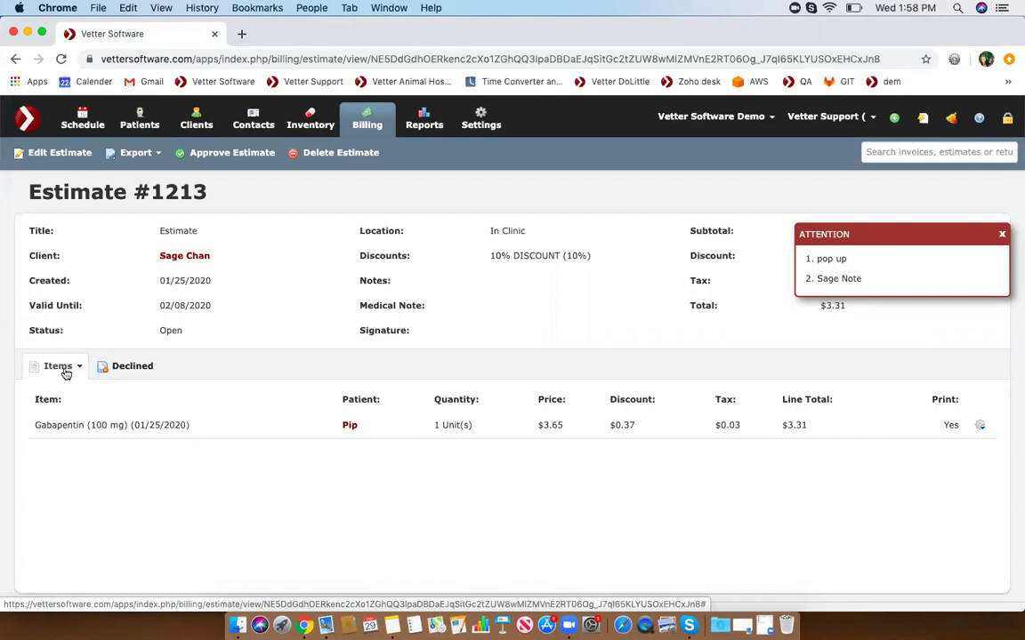
Review the options for adding items to the estimate and the actions available for the Gabapentin (100 mg) line
click(64, 370)
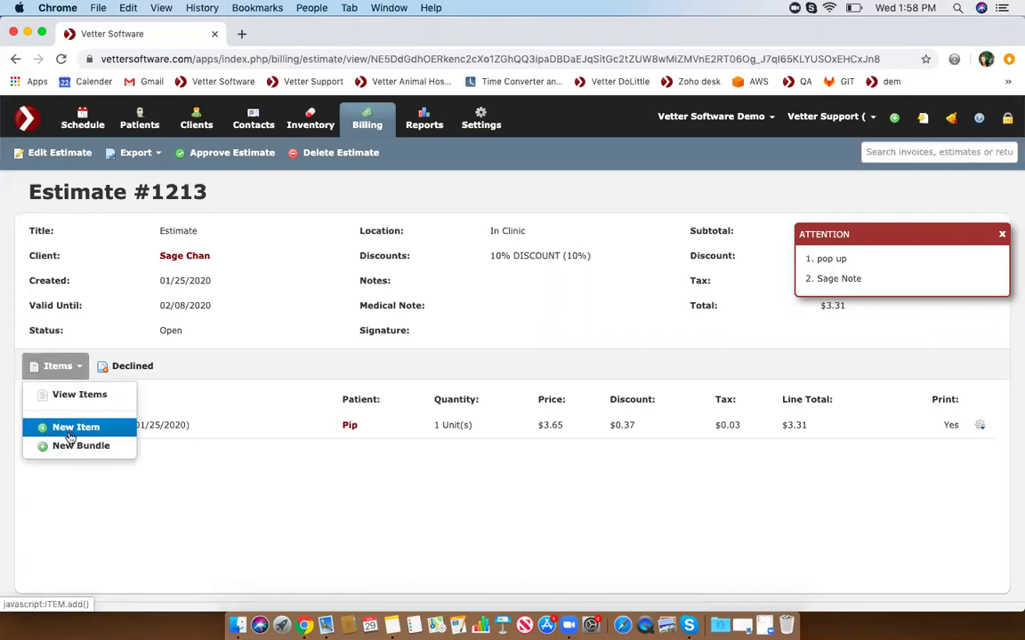
click(184, 396)
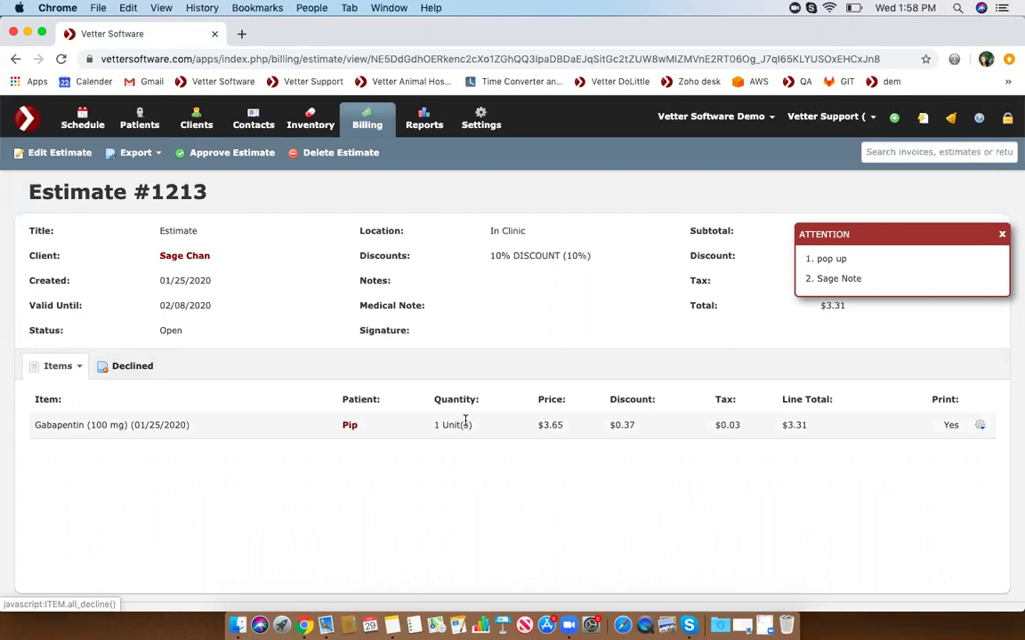
click(982, 428)
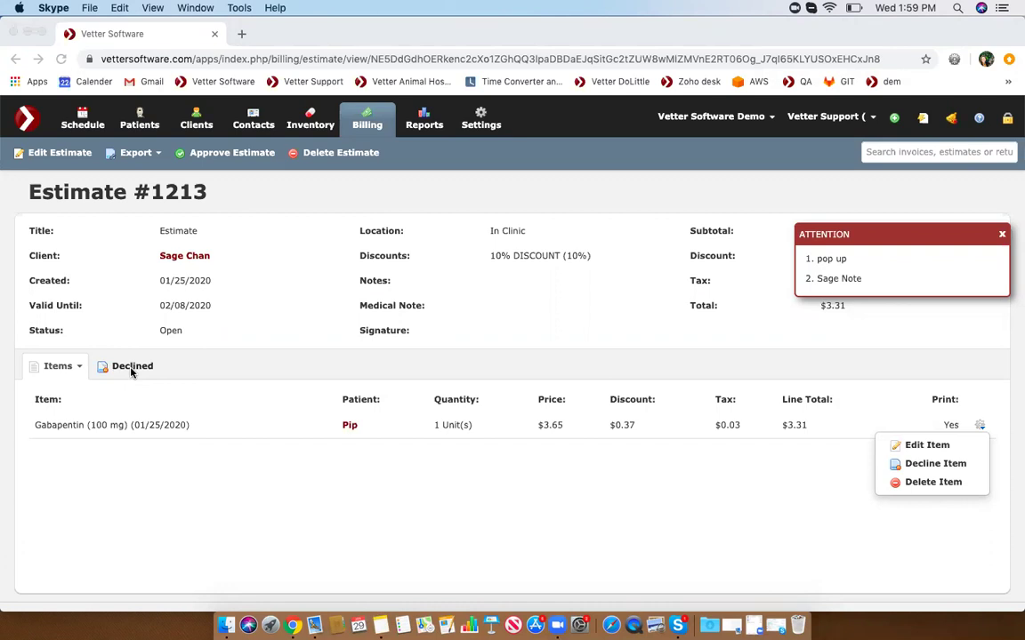
Open the Report Dashboard in a separate browser tab
right_click(417, 126)
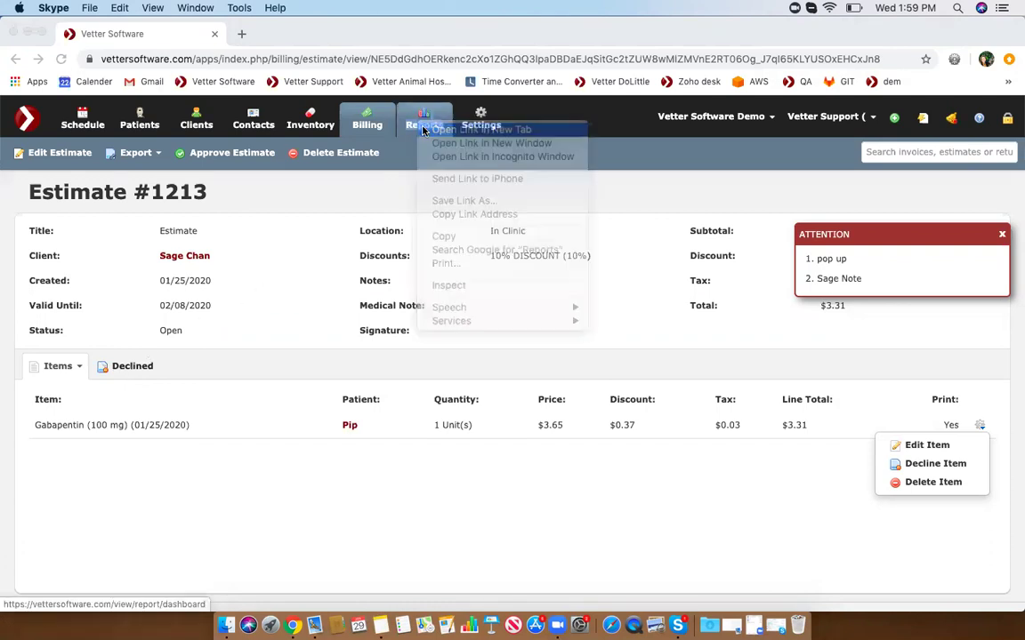
click(454, 134)
click(285, 33)
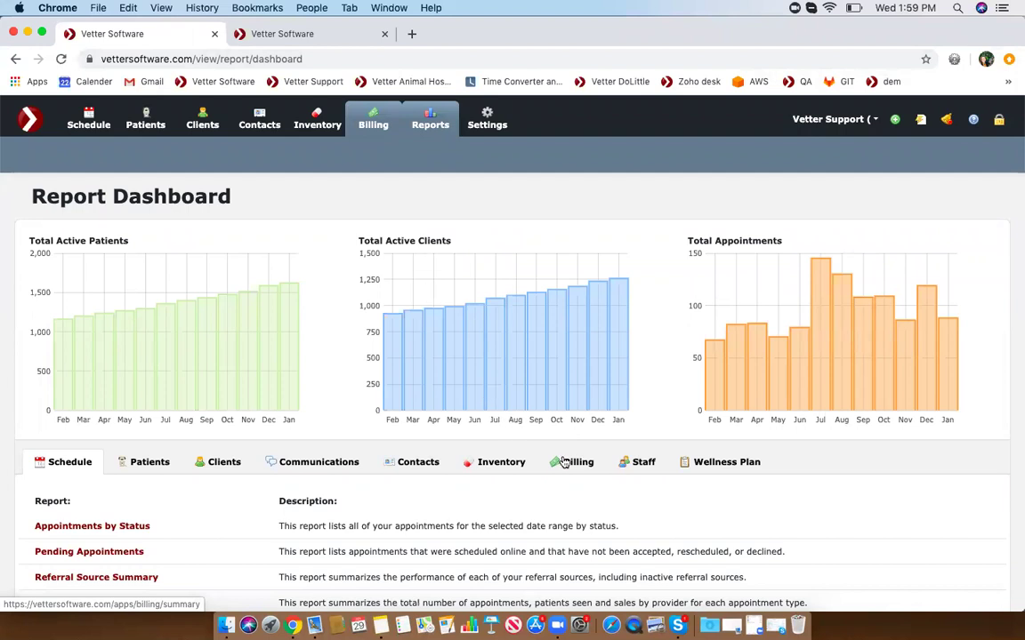
Open the Declined Items report from the billing reports
scroll(564, 462, down, 4)
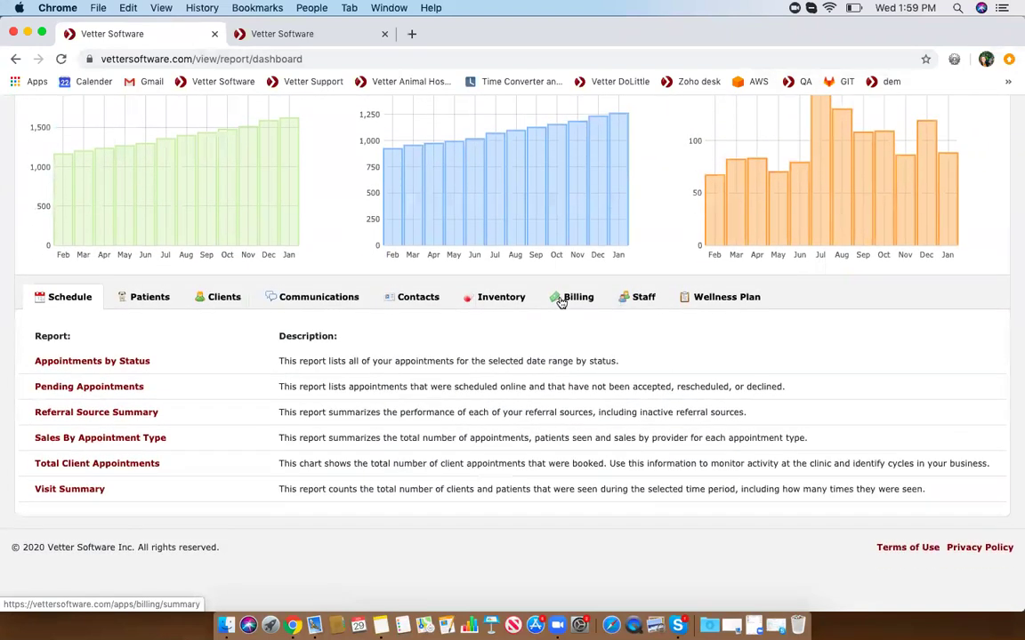
click(561, 300)
scroll(561, 300, down, 4)
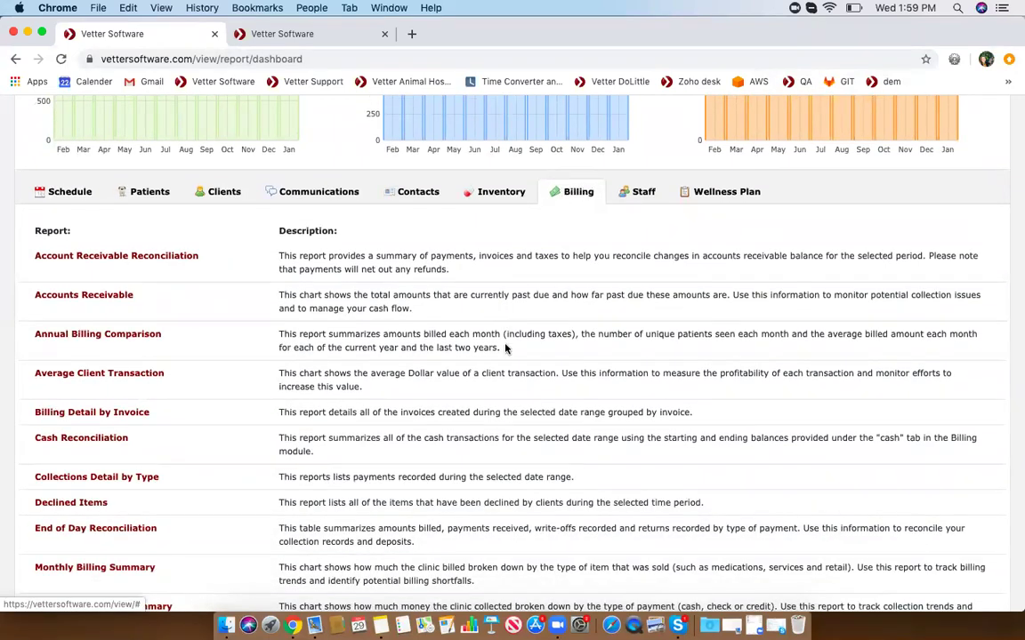
scroll(505, 349, down, 2)
scroll(505, 349, down, 2)
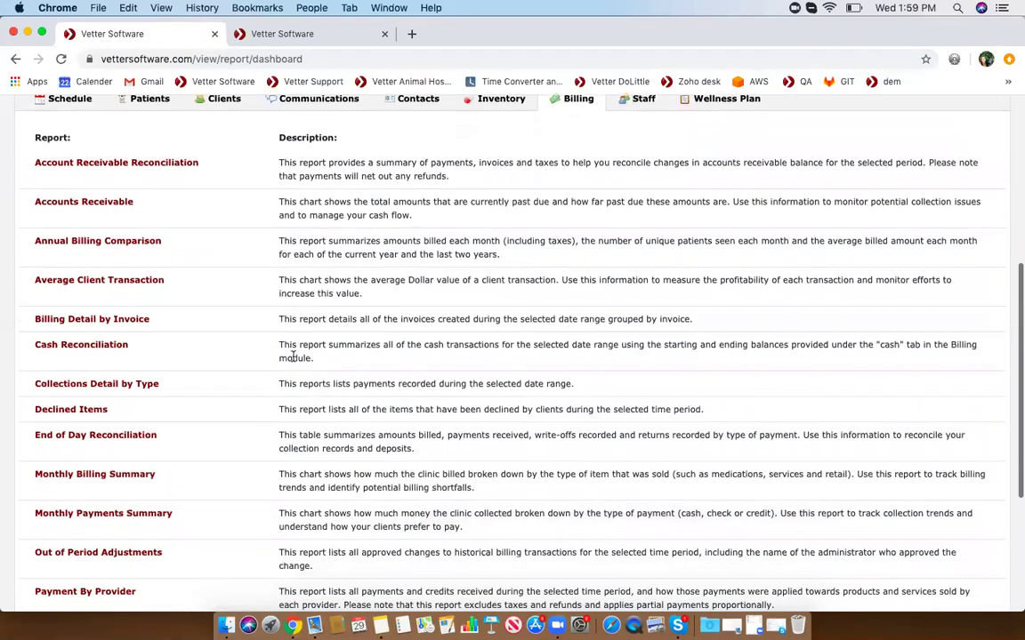
click(92, 414)
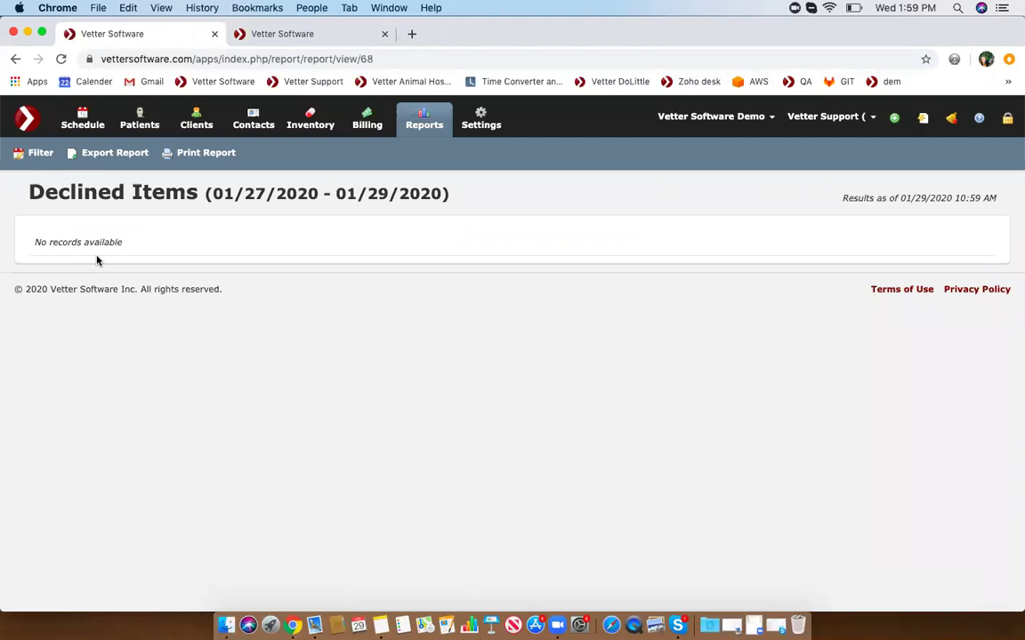
Regenerate the Declined Items report for a custom date range from 01/01/2020 to 01/29/2020
drag(214, 193, 449, 194)
click(33, 156)
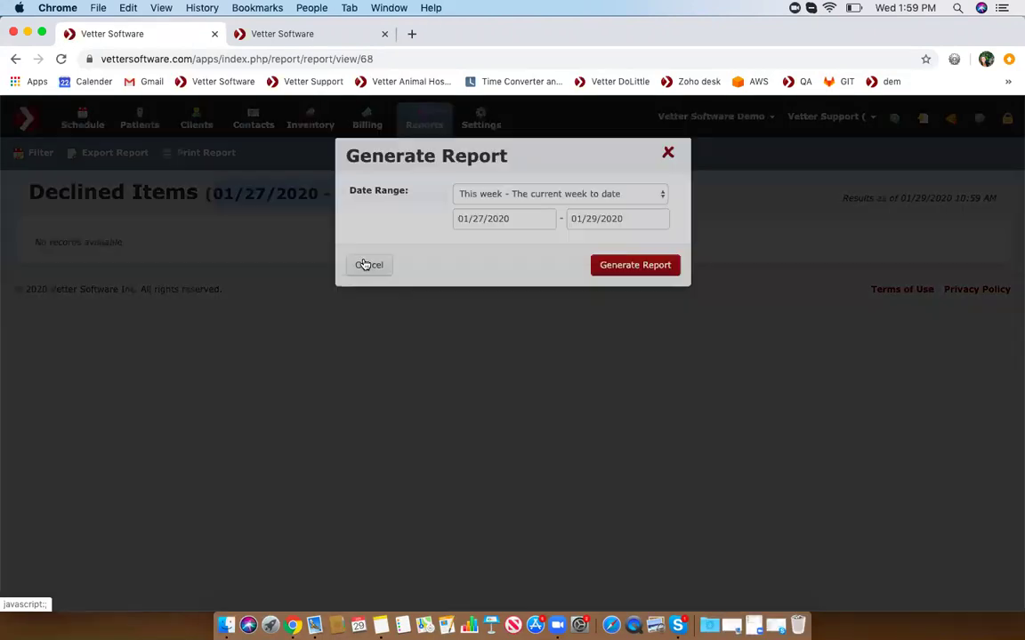
click(484, 219)
click(531, 286)
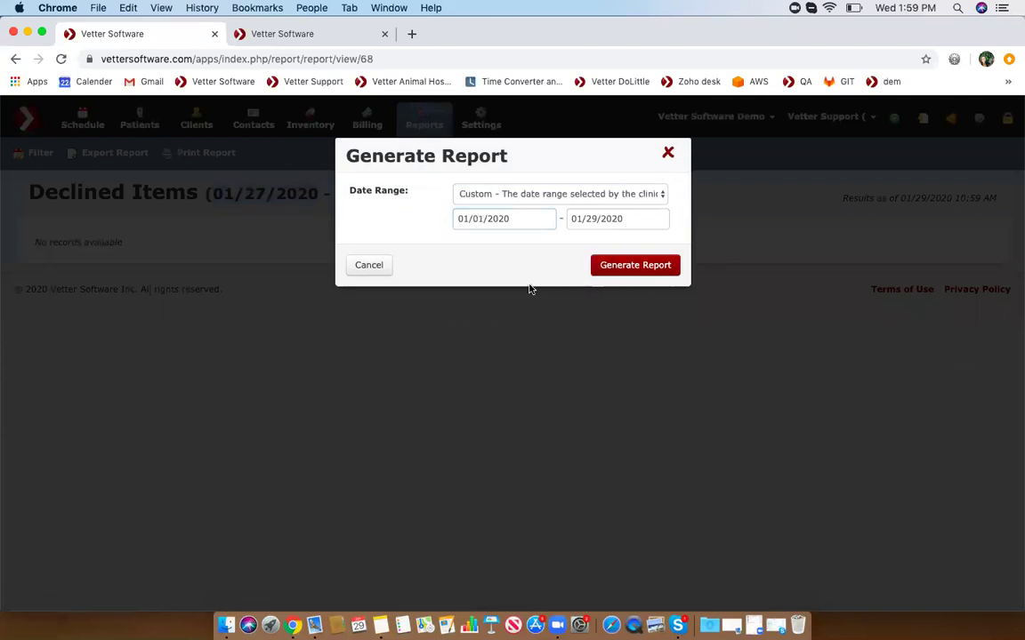
click(636, 272)
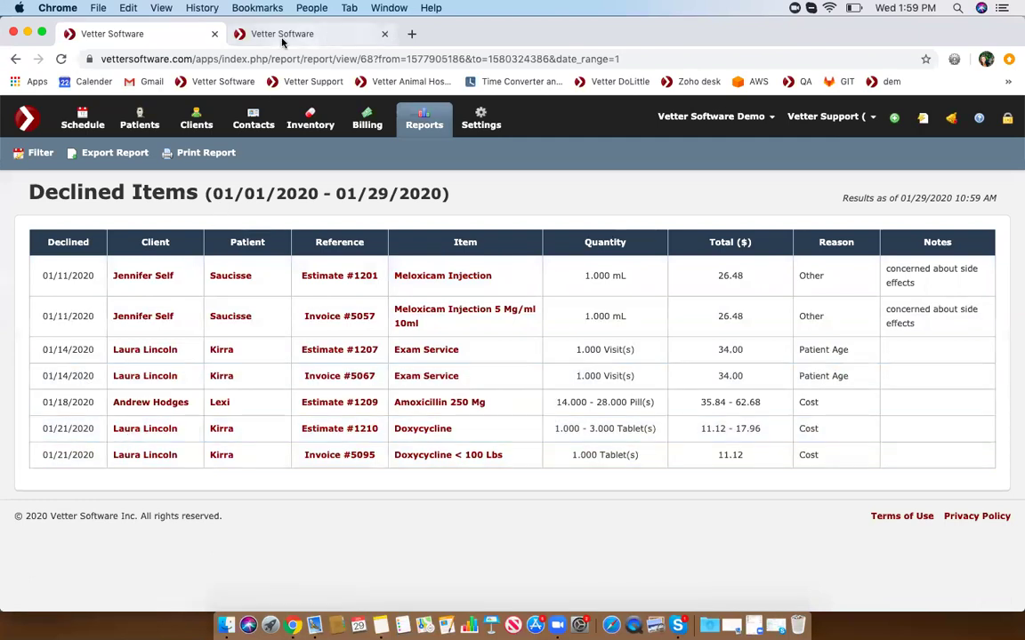
Close the Declined Items report's tab and reopen the newest open estimate from the billing dashboard
click(275, 42)
click(215, 34)
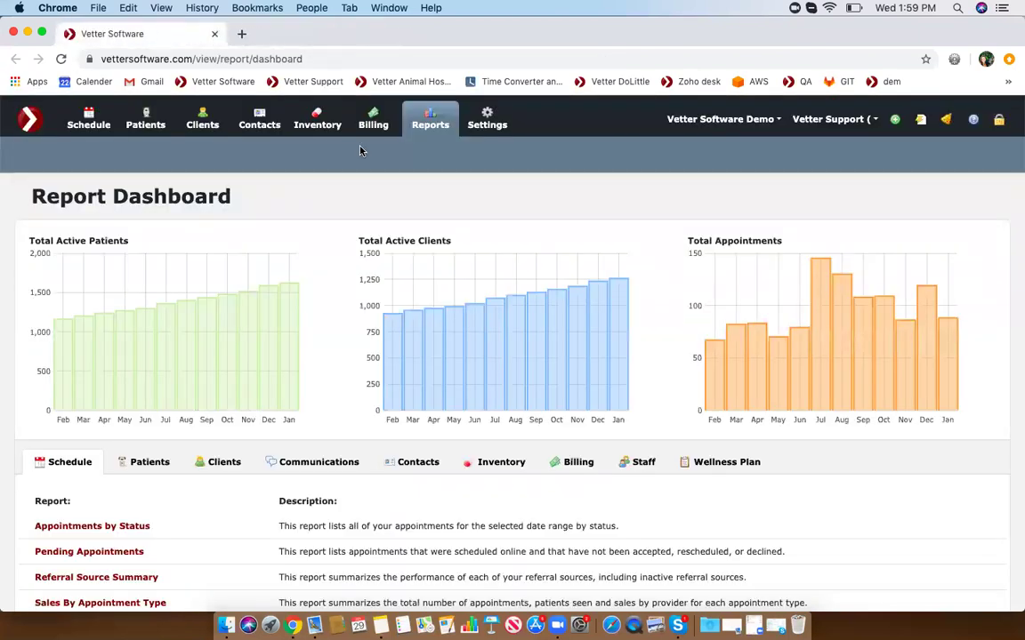
click(374, 126)
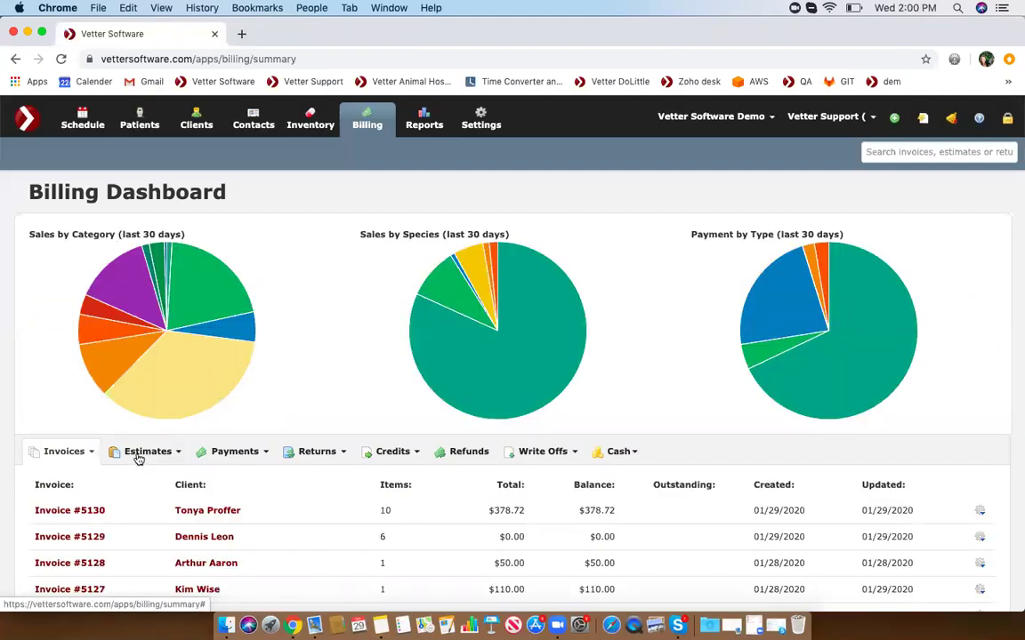
click(138, 452)
click(158, 539)
scroll(156, 542, down, 3)
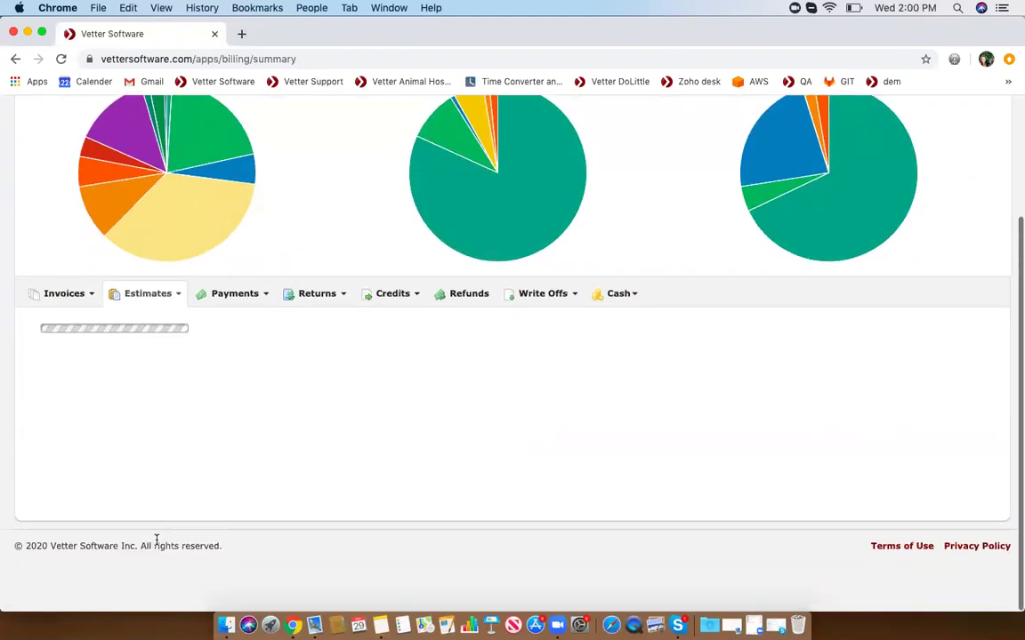
click(57, 355)
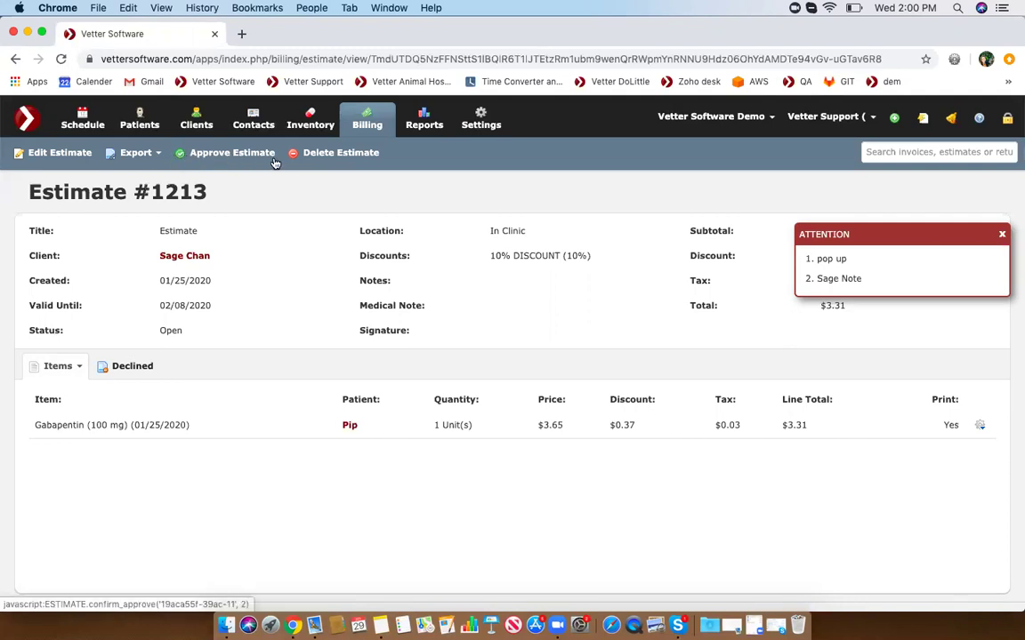
Approve the estimate with a hand-drawn client signature made of two initials
click(217, 155)
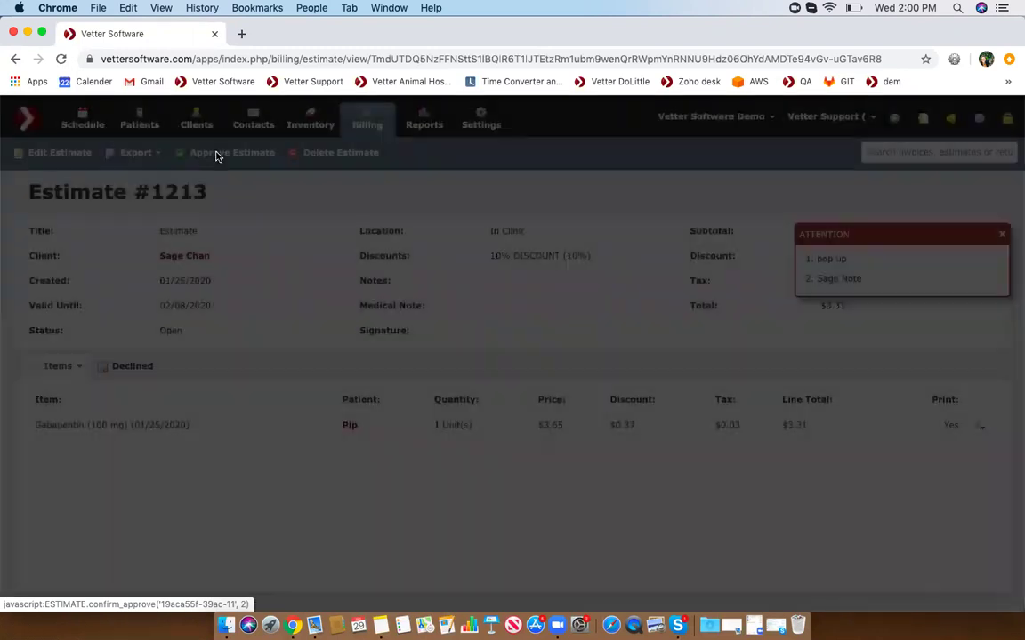
click(387, 329)
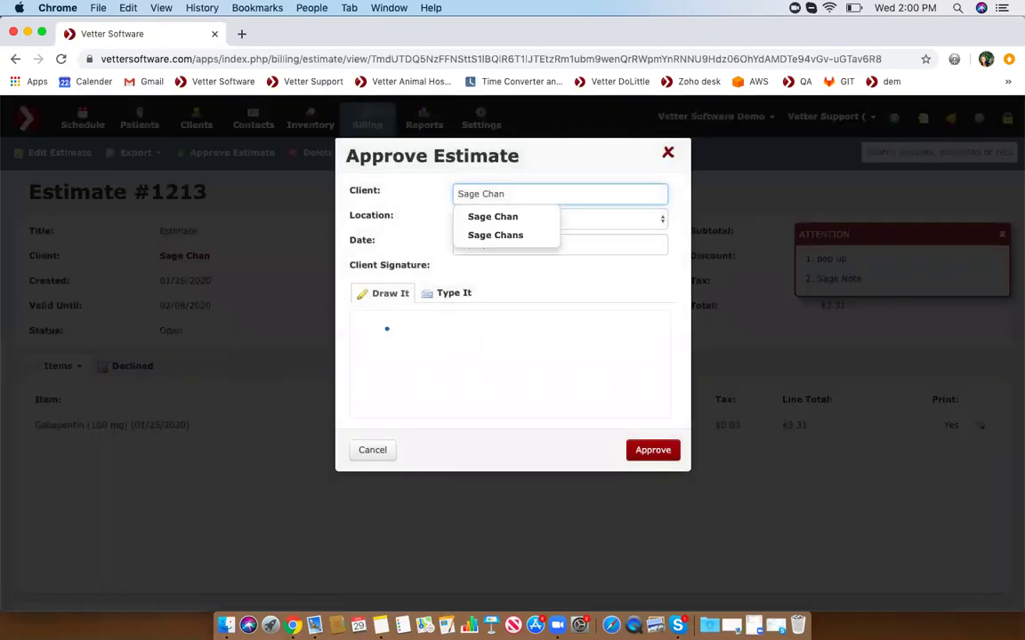
click(444, 294)
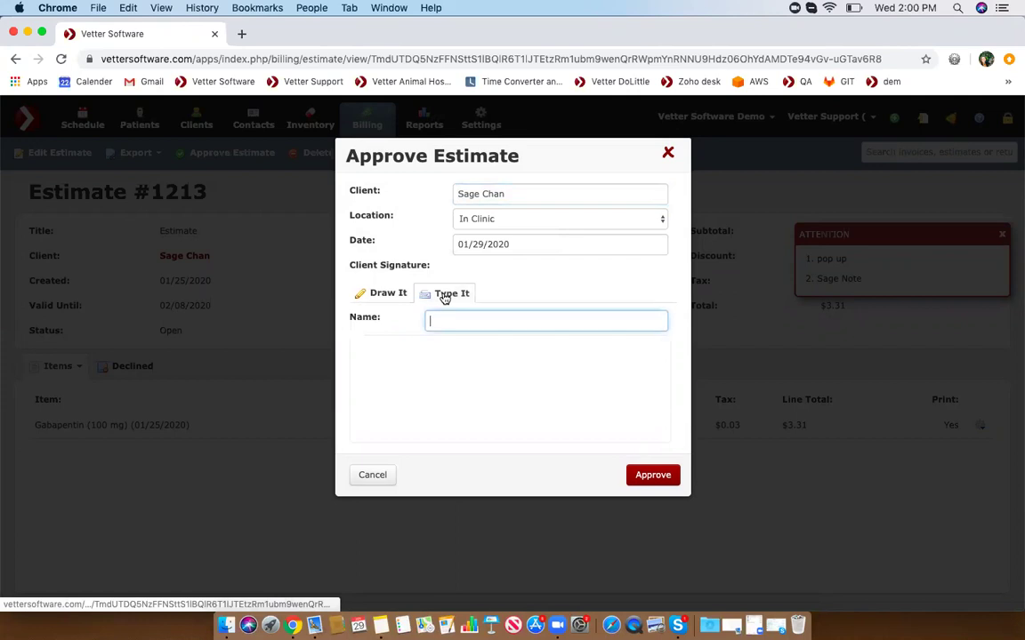
click(389, 294)
mouse_move(433, 348)
mouse_down()
mouse_move(395, 361)
mouse_move(442, 403)
mouse_up()
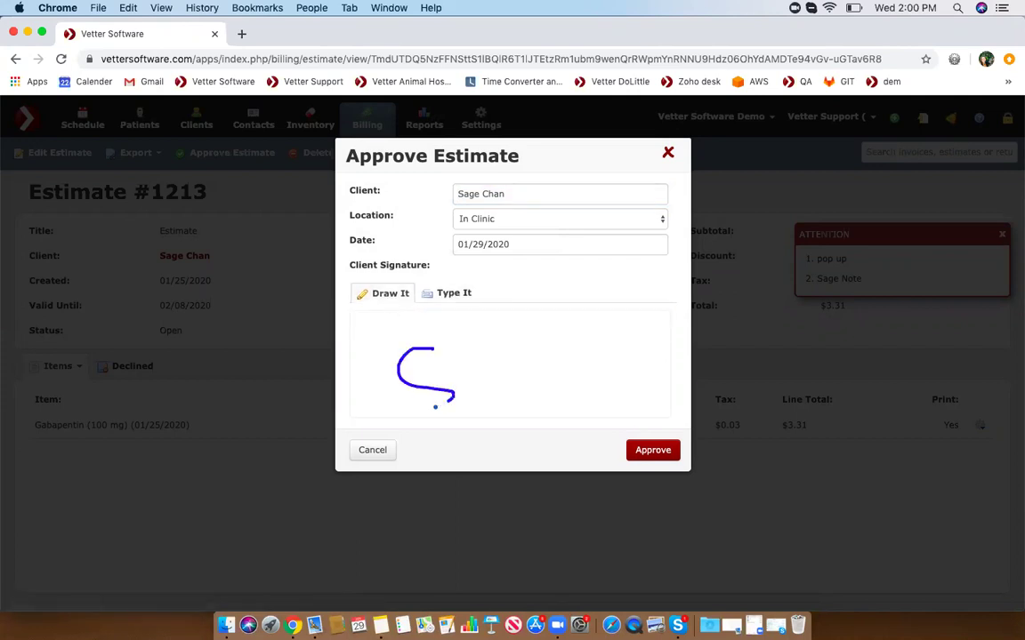
mouse_move(469, 348)
mouse_down()
mouse_move(476, 395)
mouse_move(513, 374)
mouse_up()
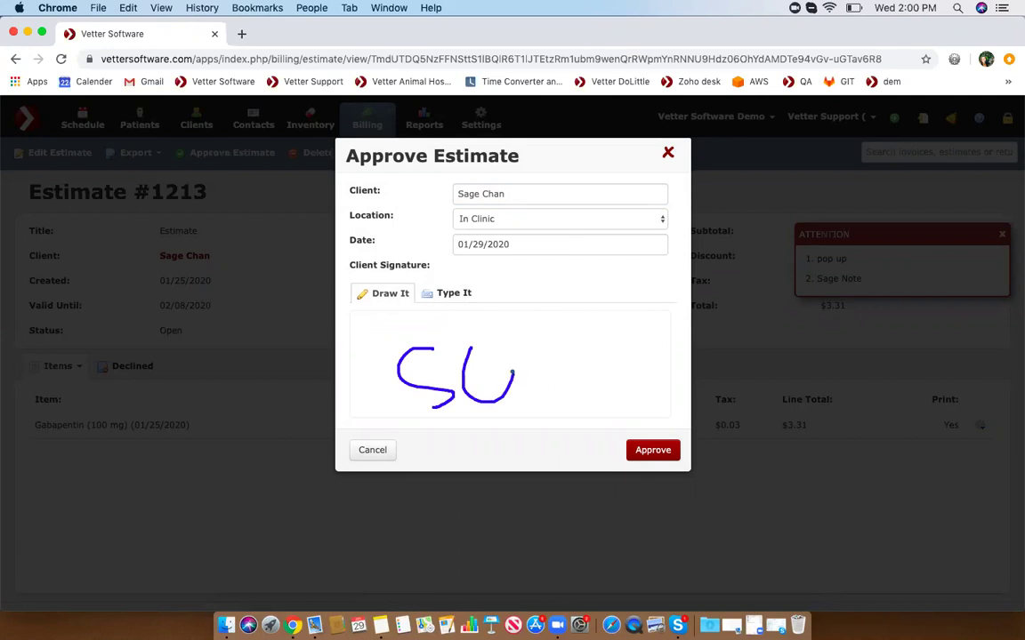
click(647, 450)
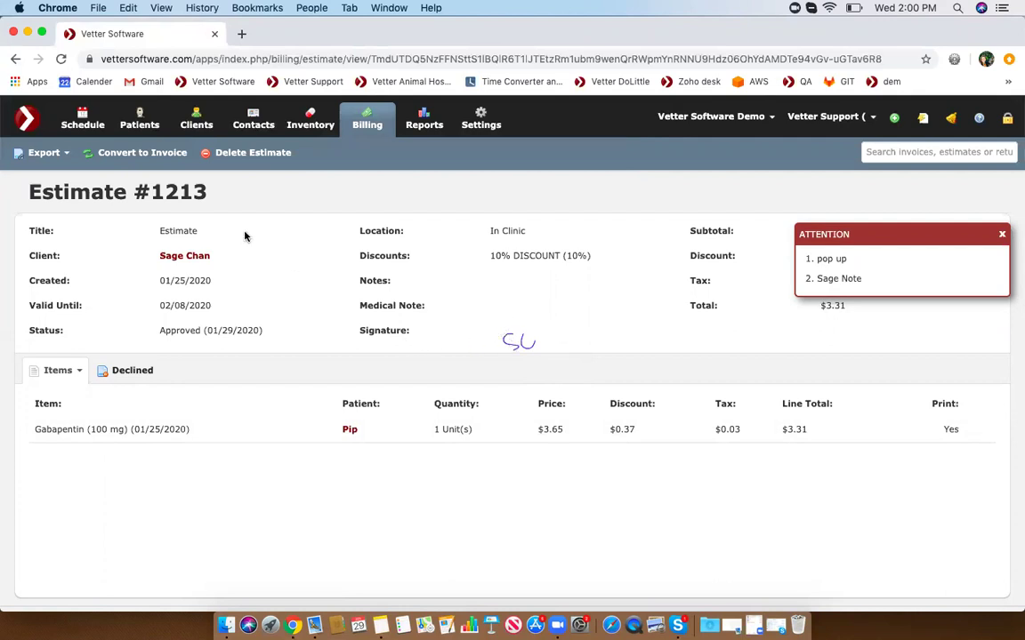
Start converting the approved estimate to an invoice, using the Canine Annual Exam medical note and the Create medical records option
drag(152, 311, 224, 310)
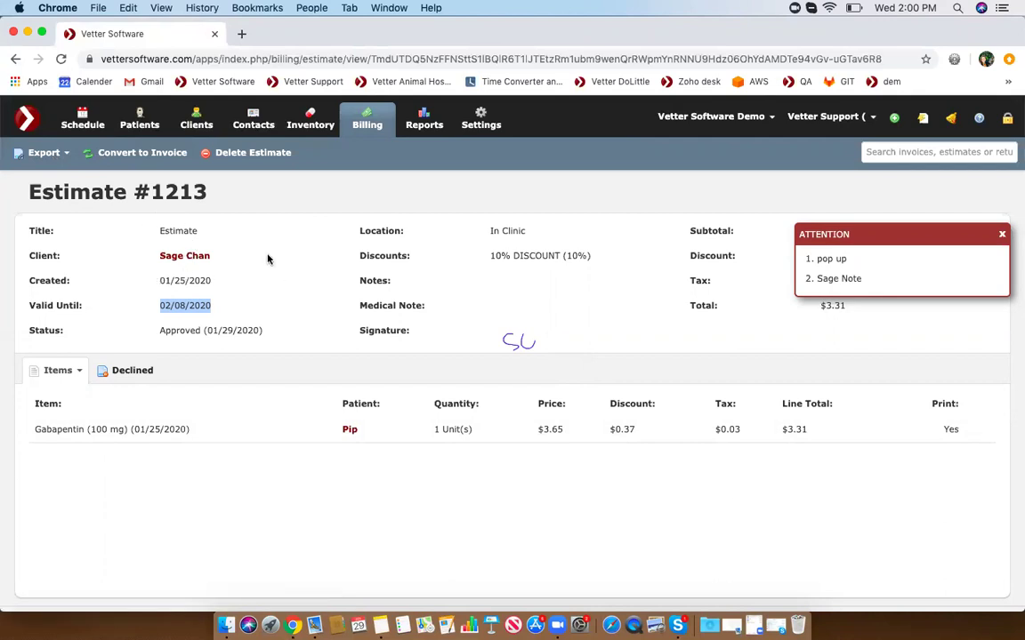
click(134, 157)
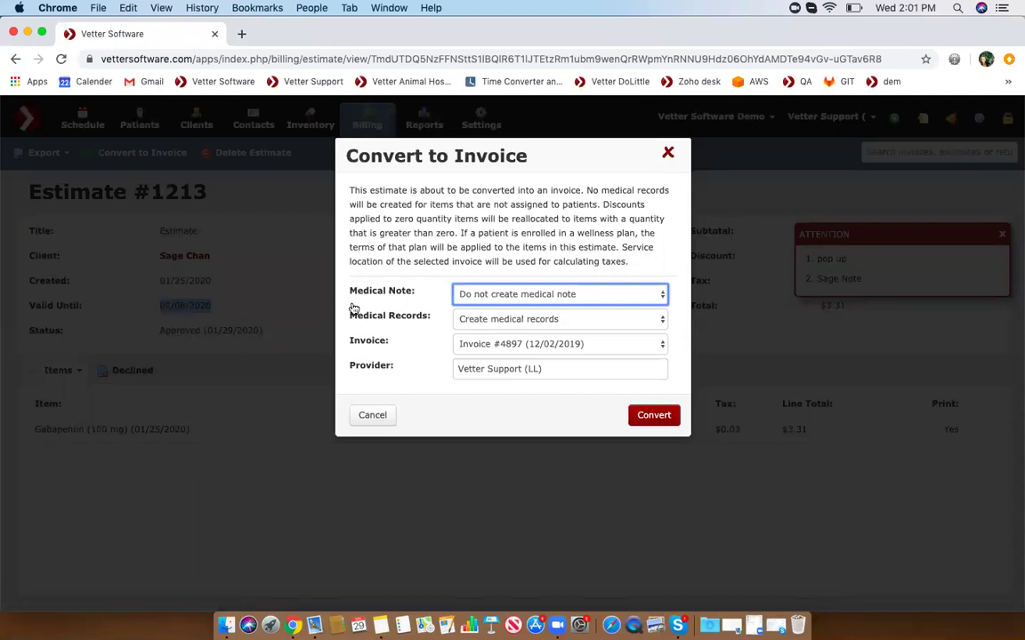
click(494, 294)
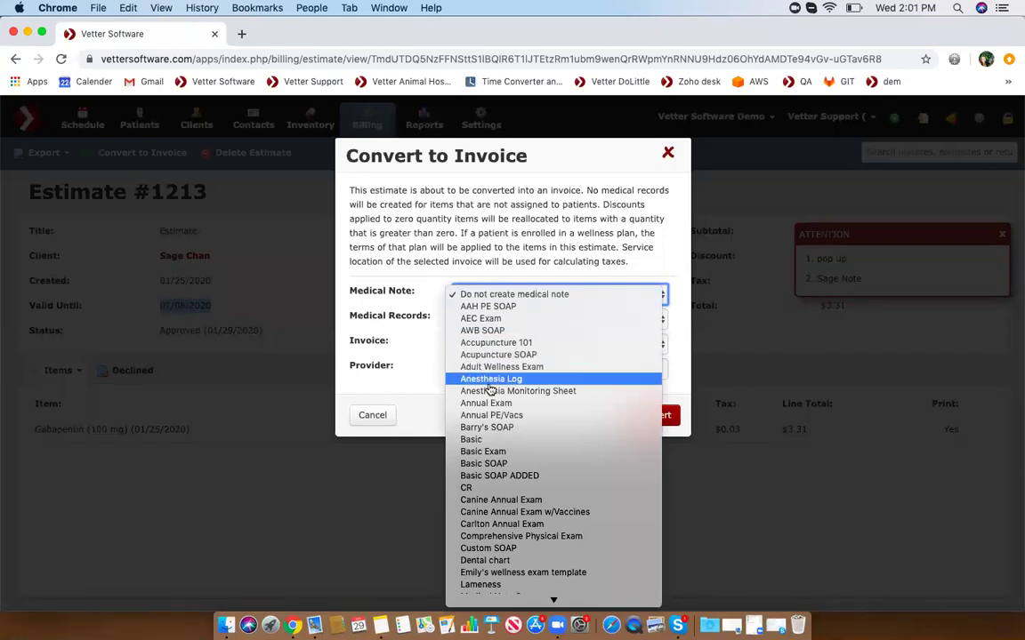
click(490, 500)
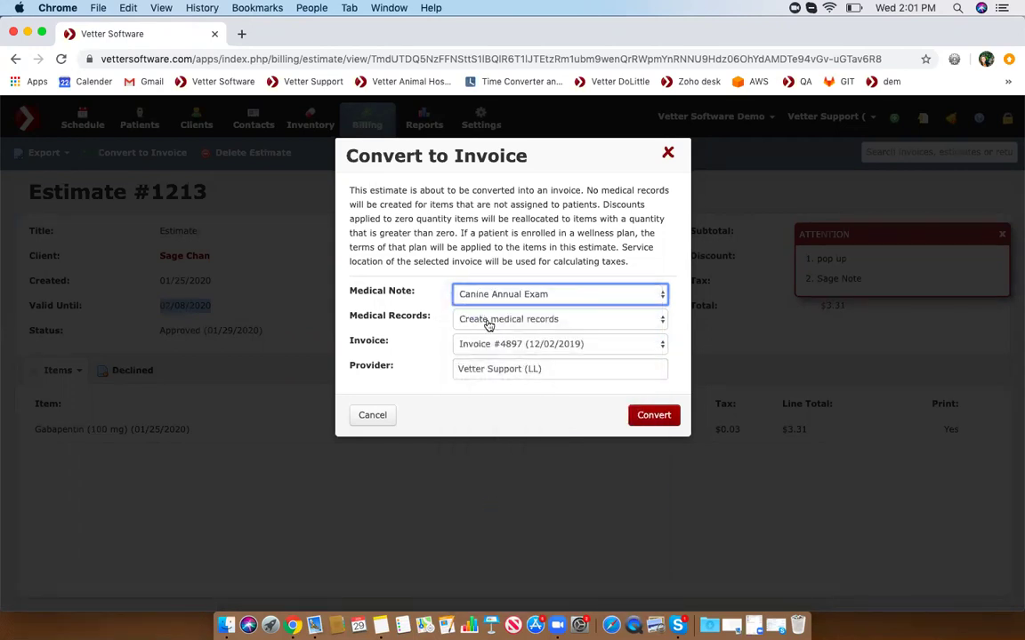
click(489, 322)
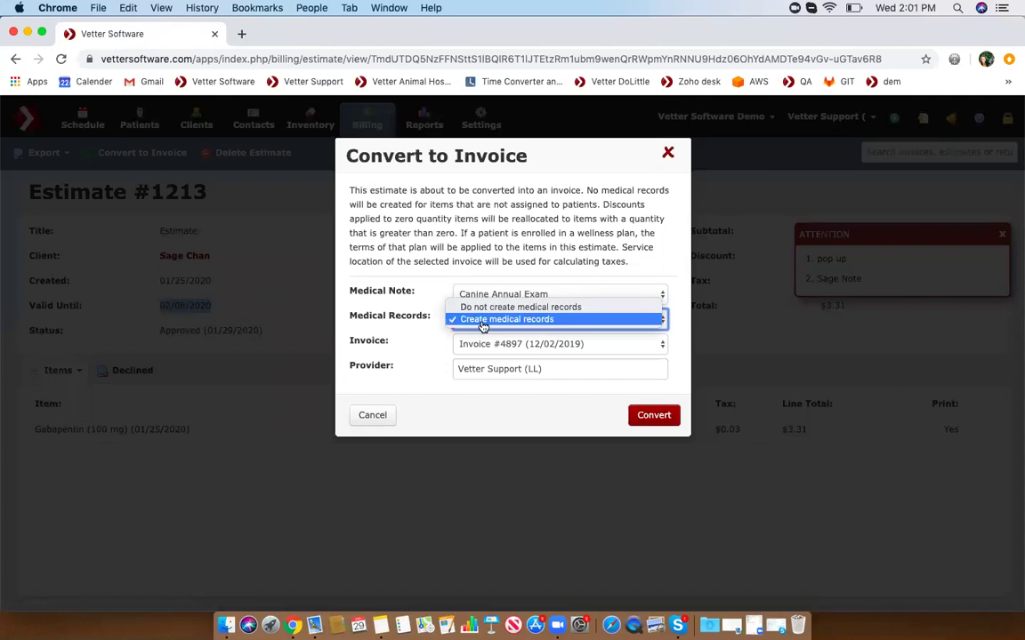
click(482, 320)
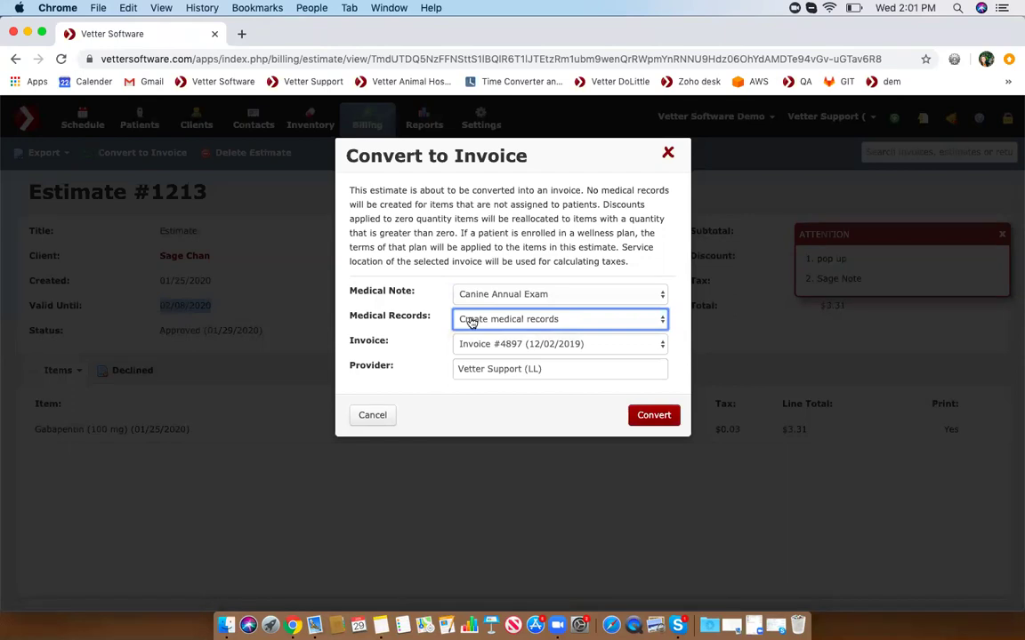
Choose to create a new invoice for the estimate and complete the conversion
click(474, 345)
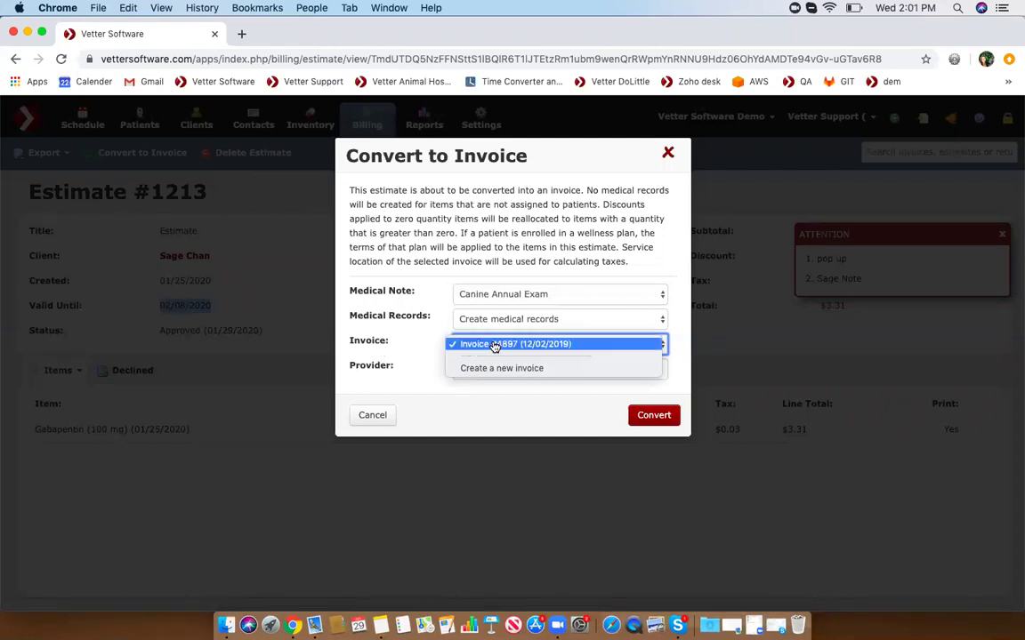
click(502, 368)
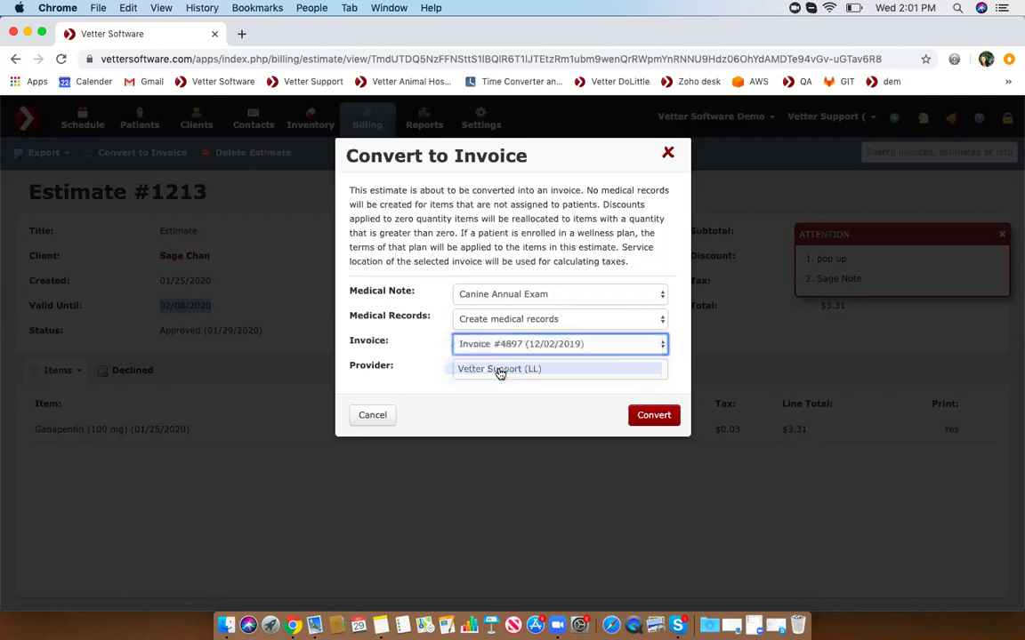
click(652, 416)
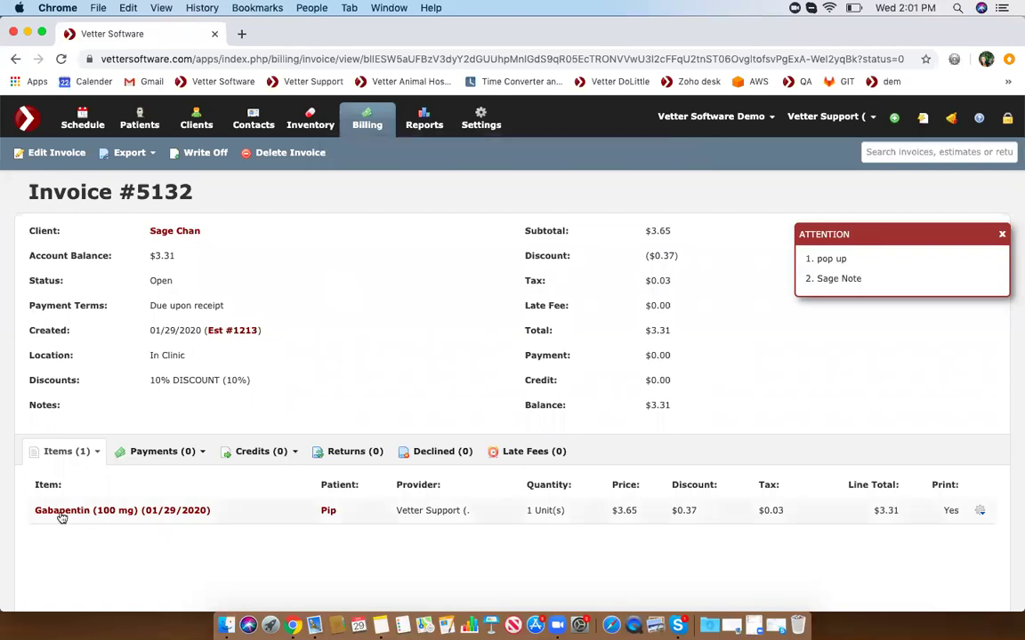
Open the patient's record from the invoice, examine the history entries created by the conversion, and return to the billing dashboard
click(327, 512)
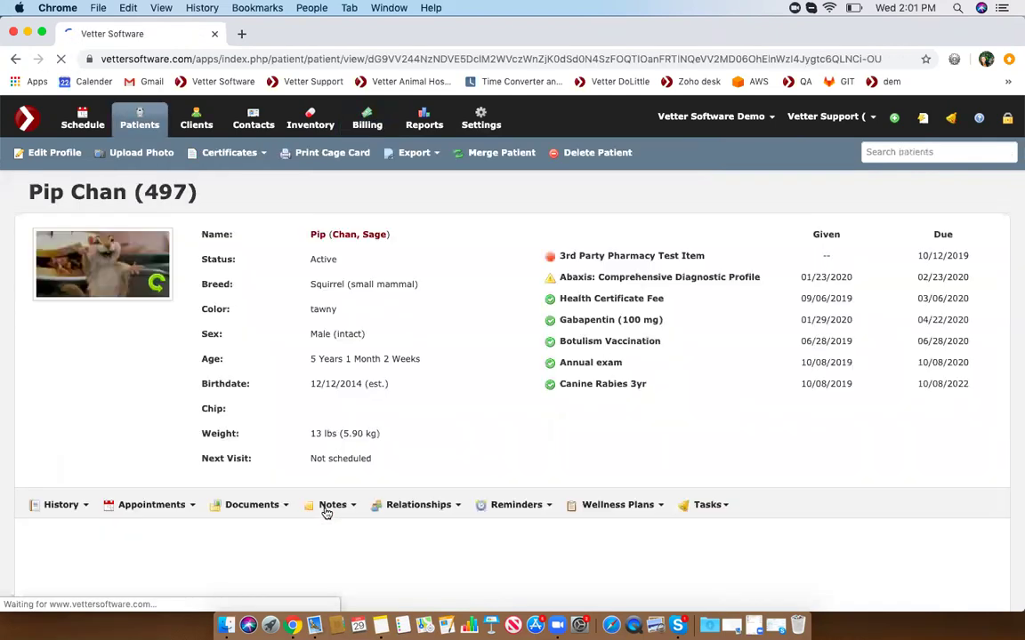
scroll(326, 509, down, 1)
scroll(326, 508, down, 1)
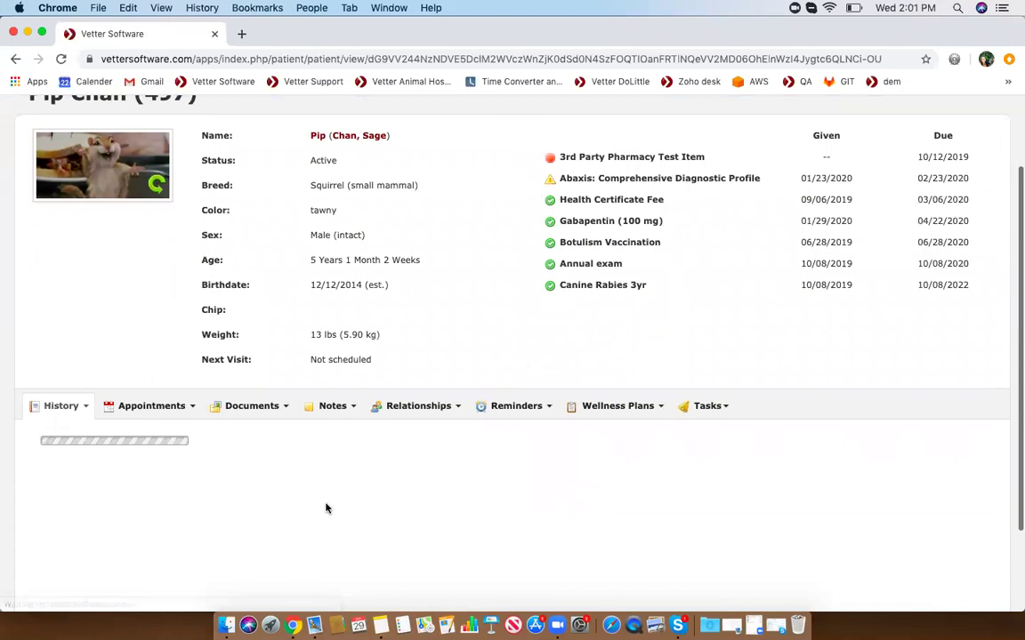
scroll(222, 471, down, 3)
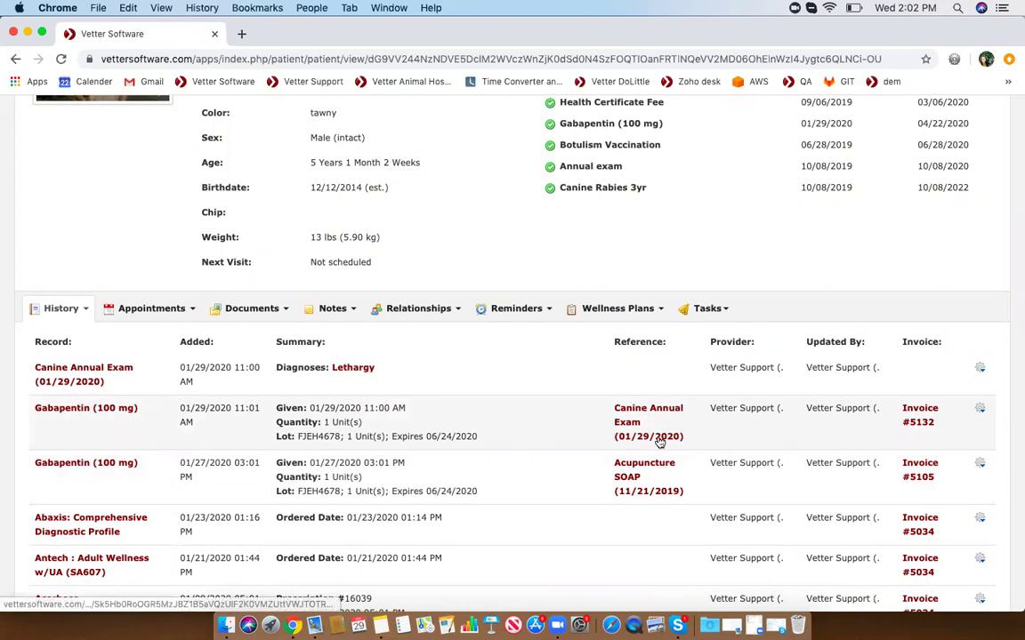
scroll(659, 442, up, 5)
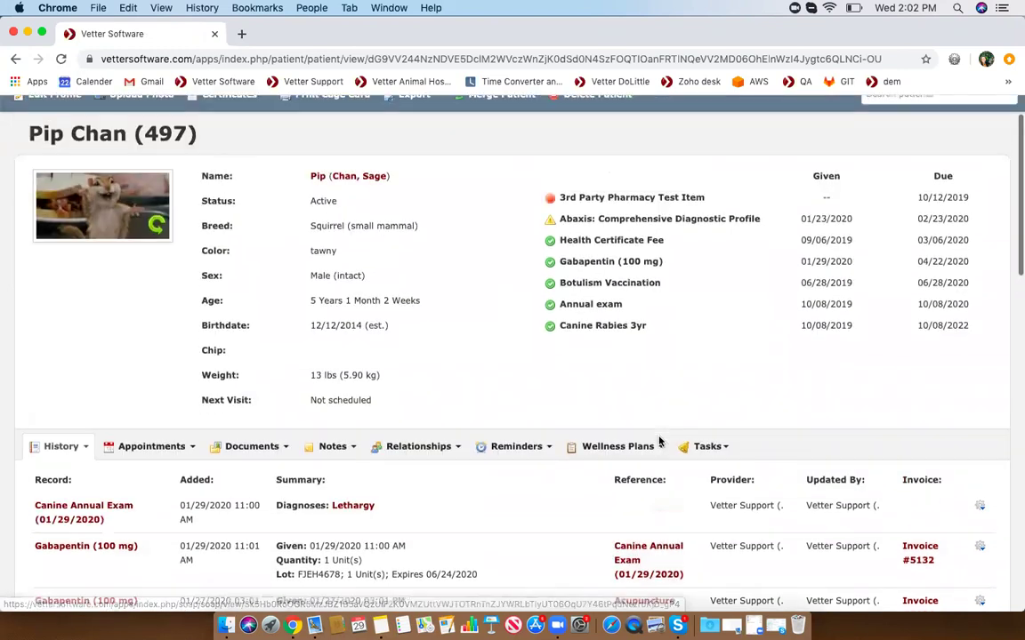
click(367, 117)
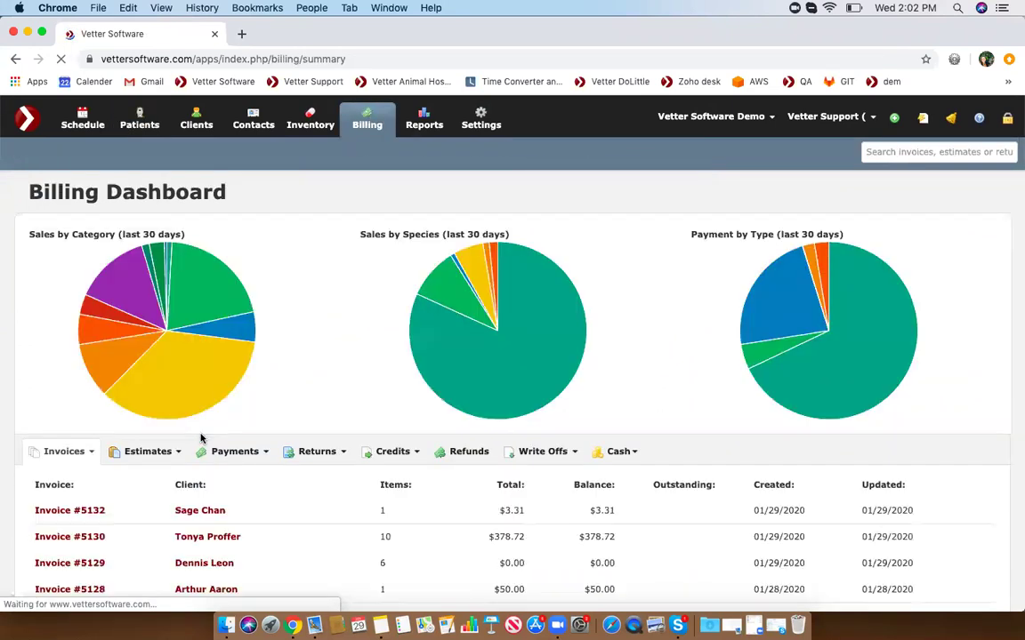
click(133, 452)
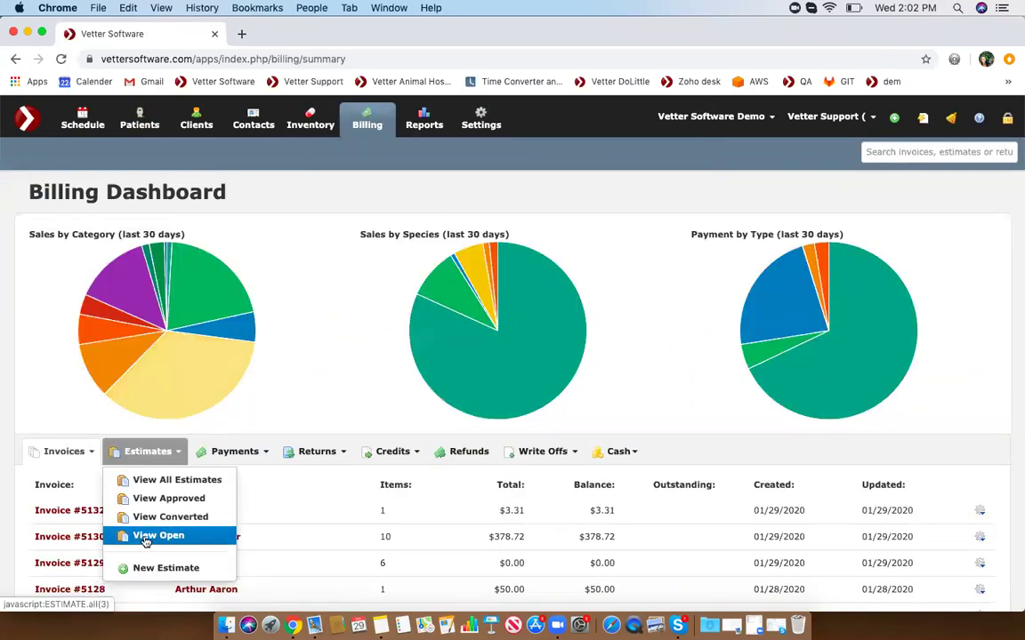
click(218, 453)
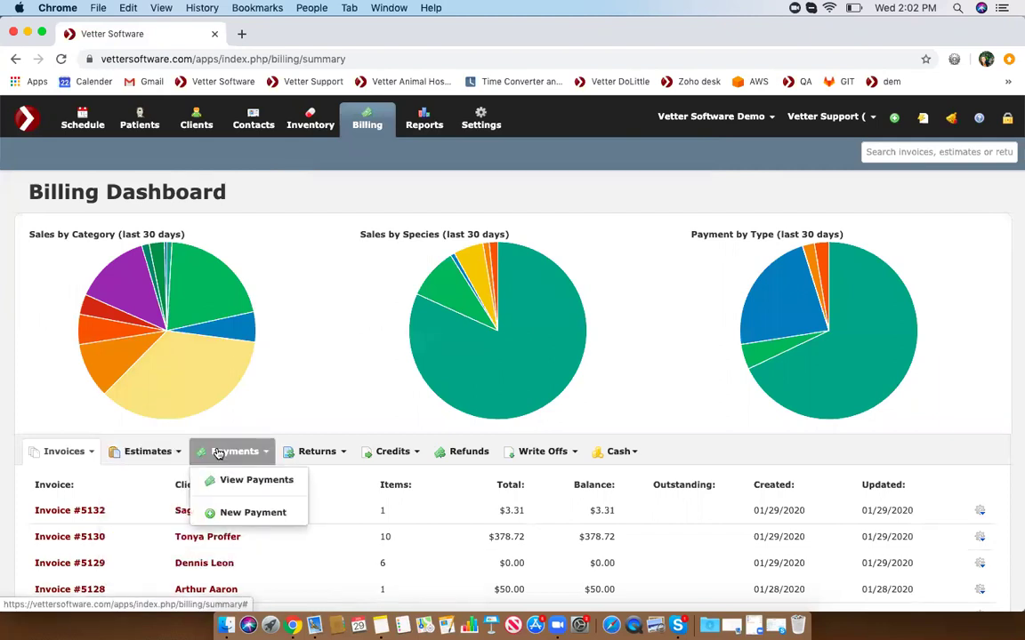
click(216, 515)
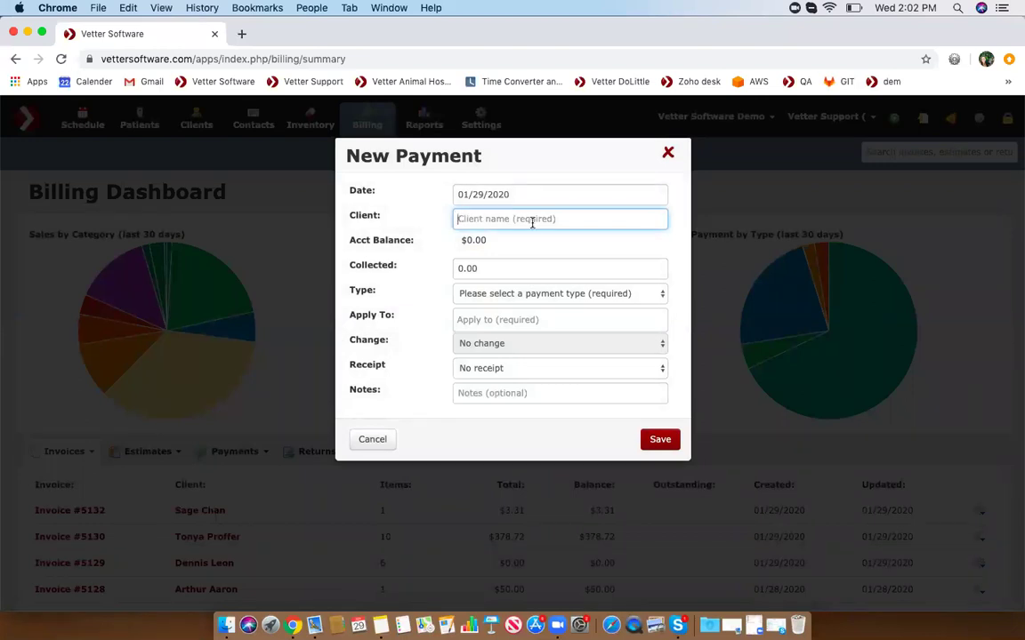
click(488, 318)
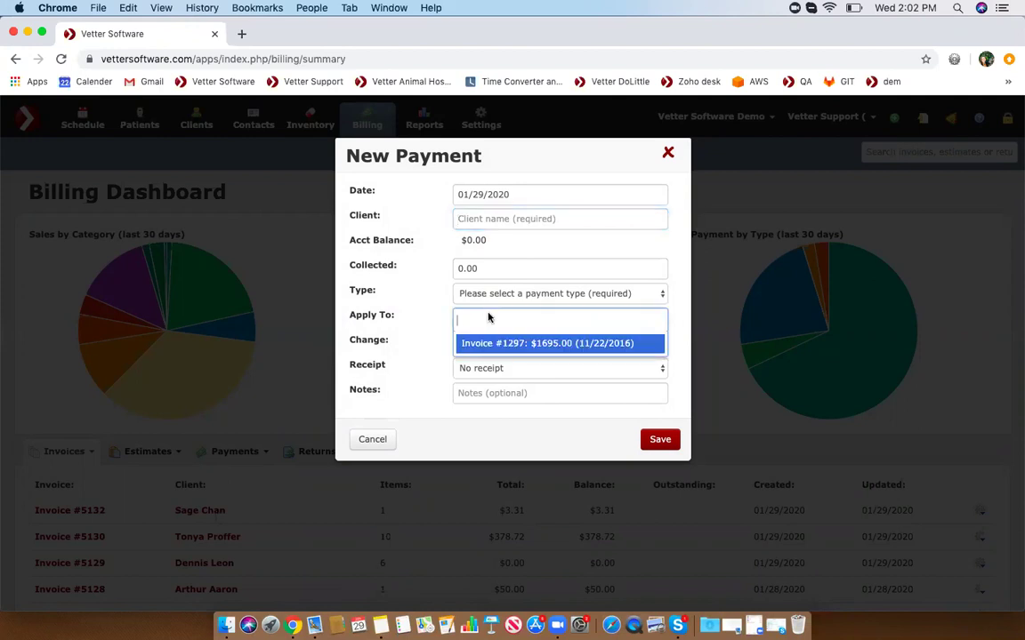
click(492, 220)
text(lincoln)
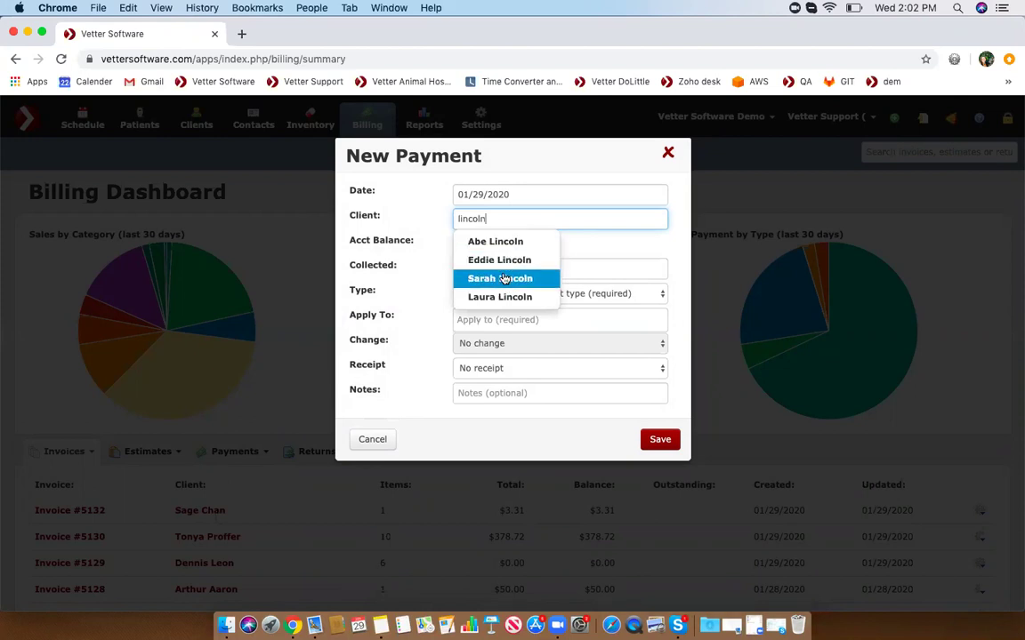
click(503, 297)
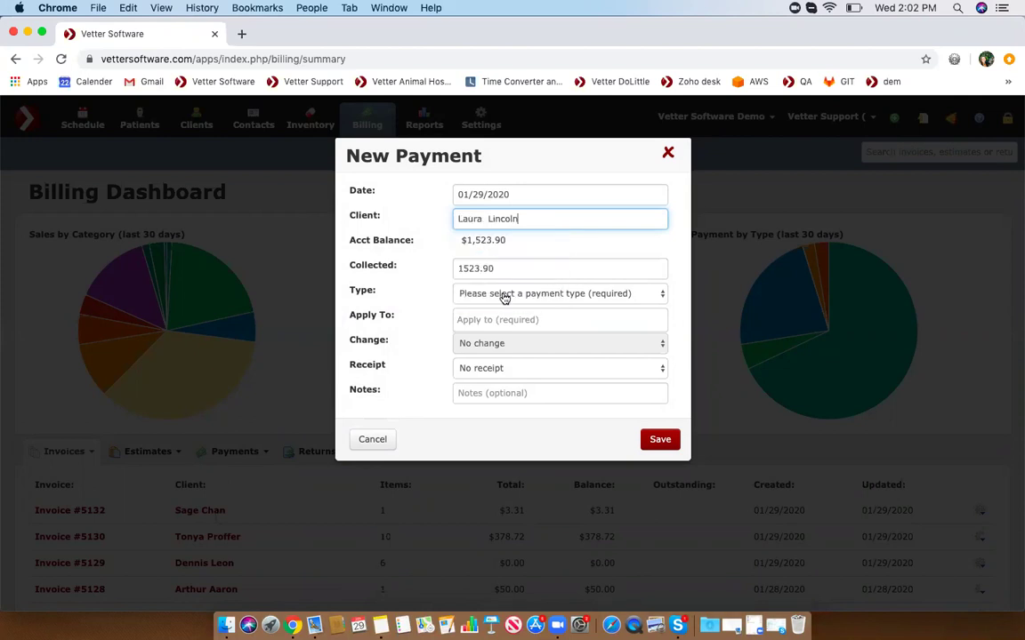
click(476, 320)
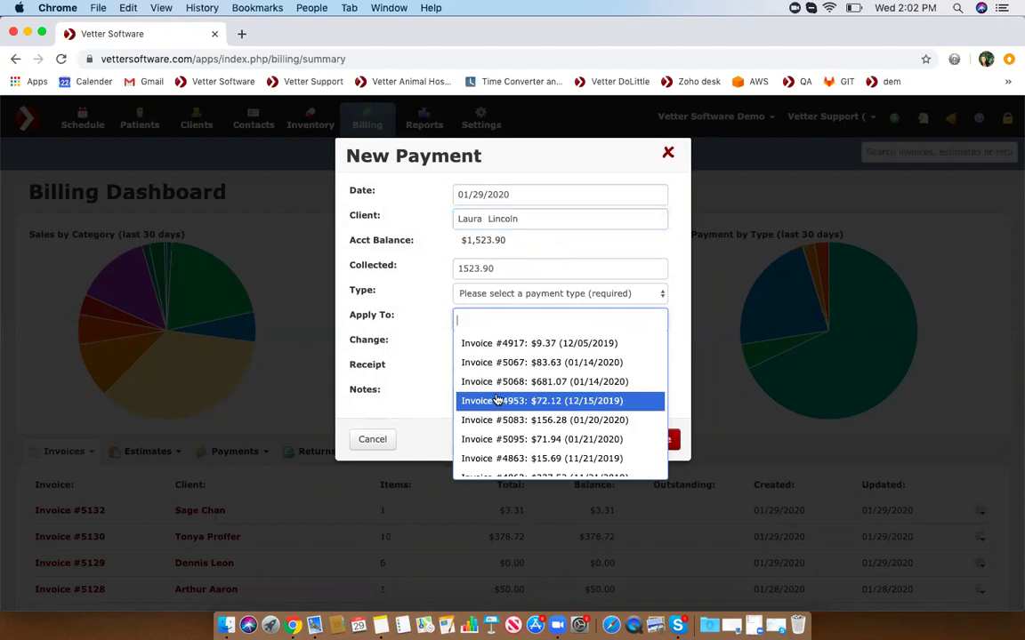
scroll(498, 400, down, 3)
scroll(498, 400, up, 3)
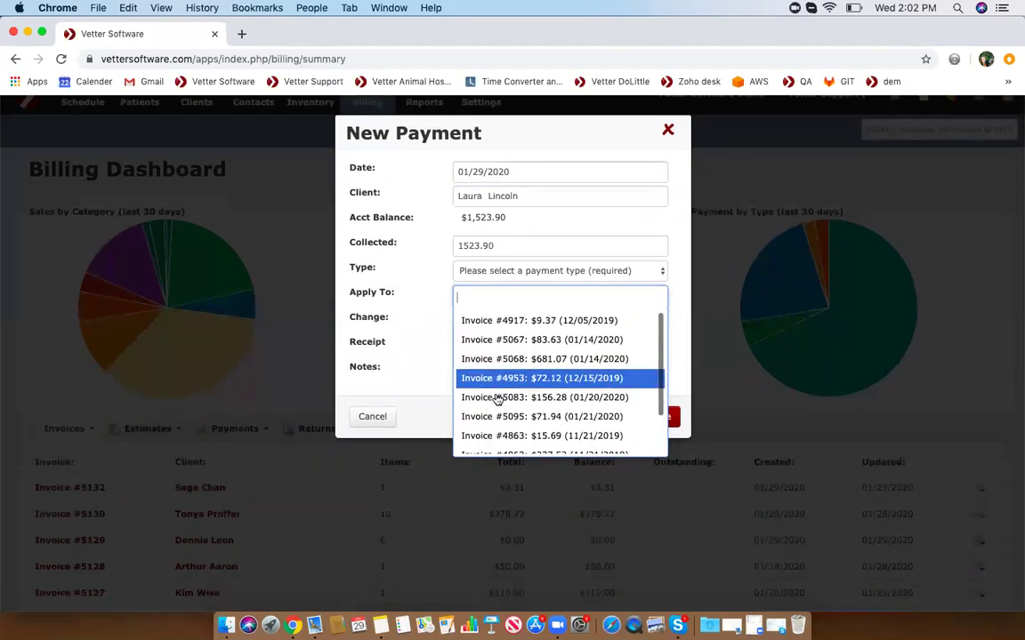
scroll(504, 416, down, 1)
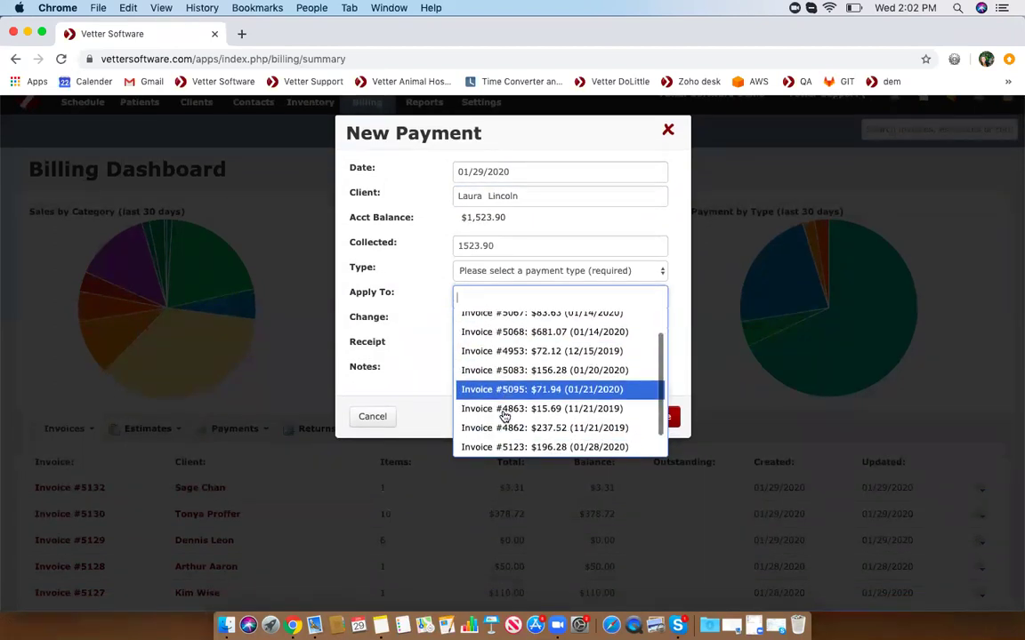
scroll(504, 417, down, 1)
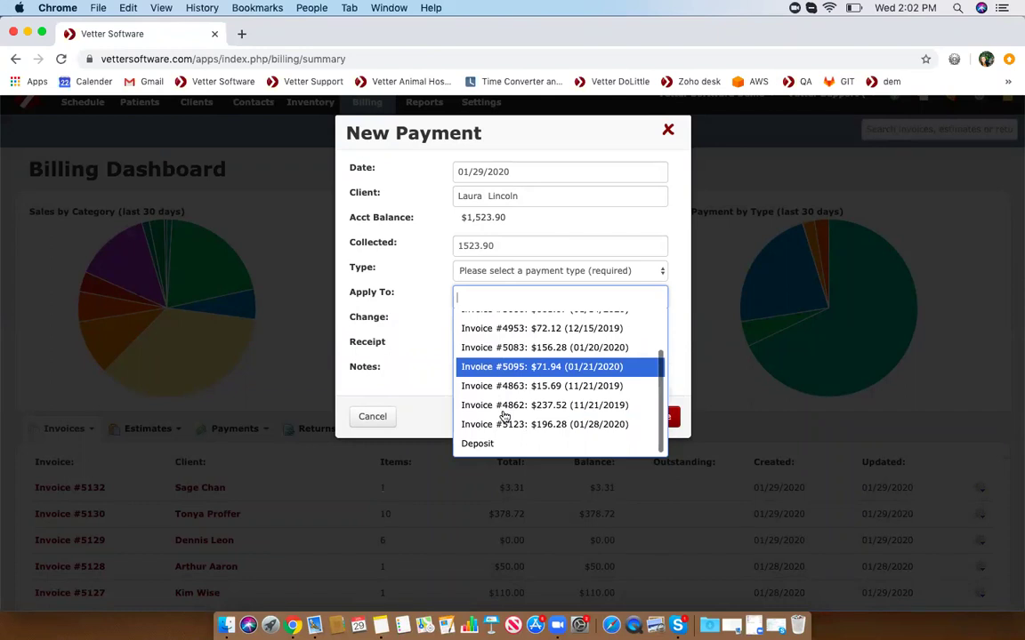
scroll(504, 416, up, 2)
click(427, 266)
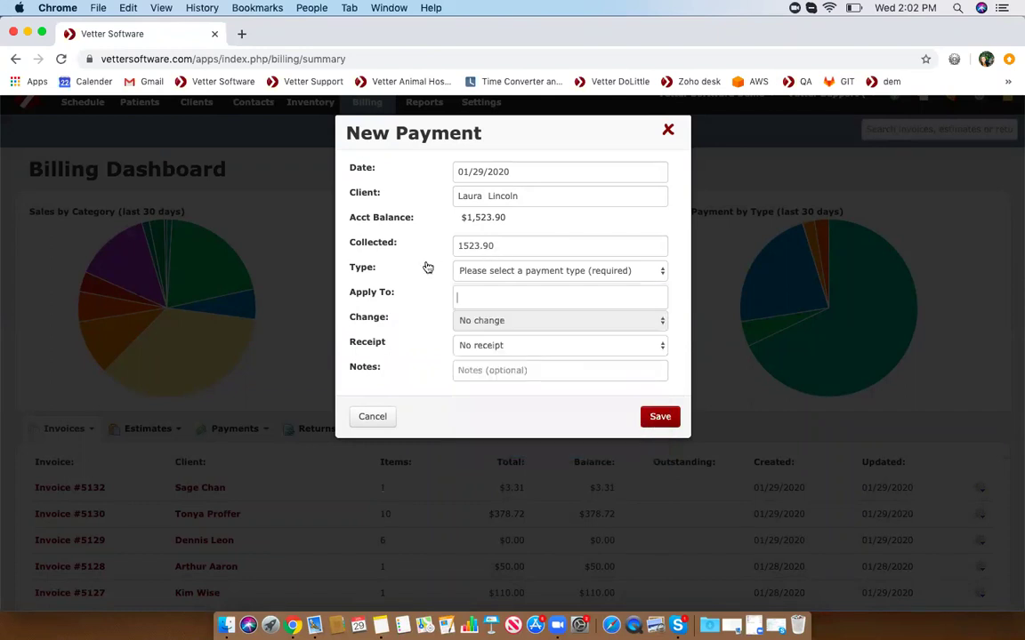
click(670, 133)
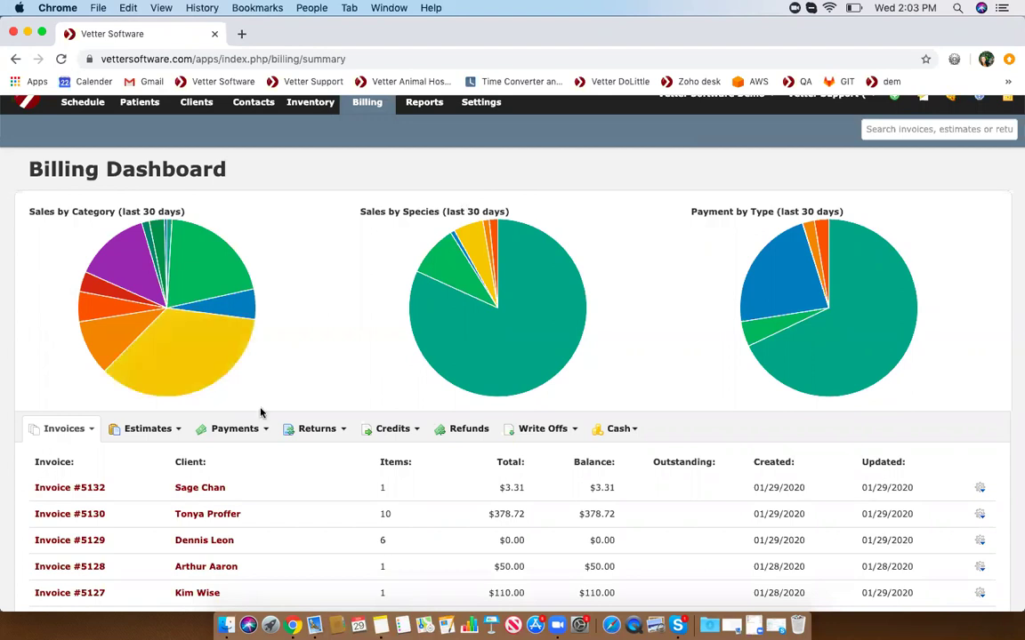
Start a new payment from the billing dashboard and look up the paying client by last name
click(248, 435)
click(225, 489)
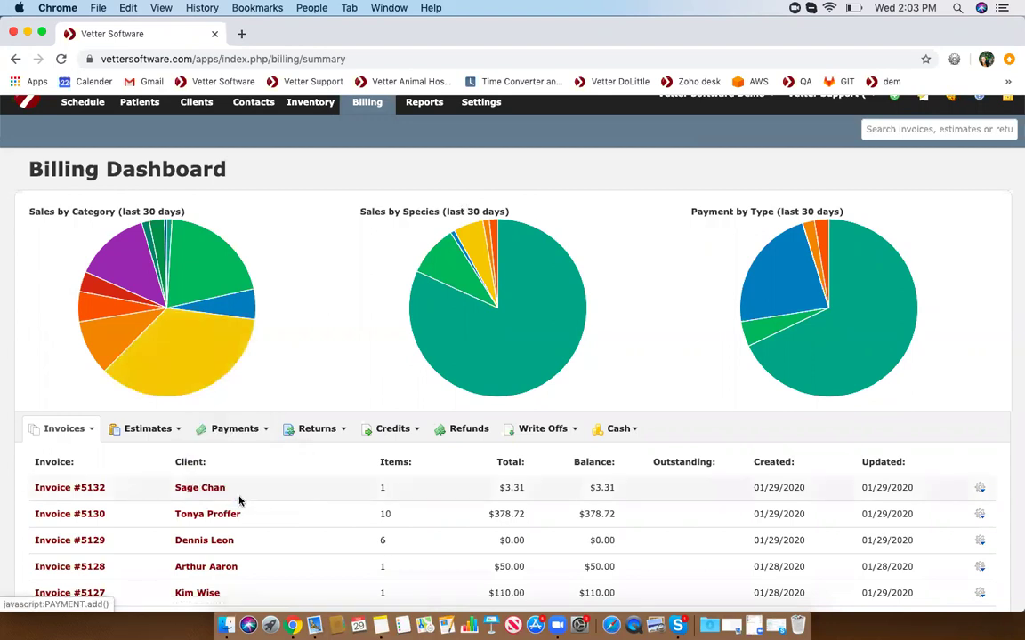
click(480, 218)
text(linc)
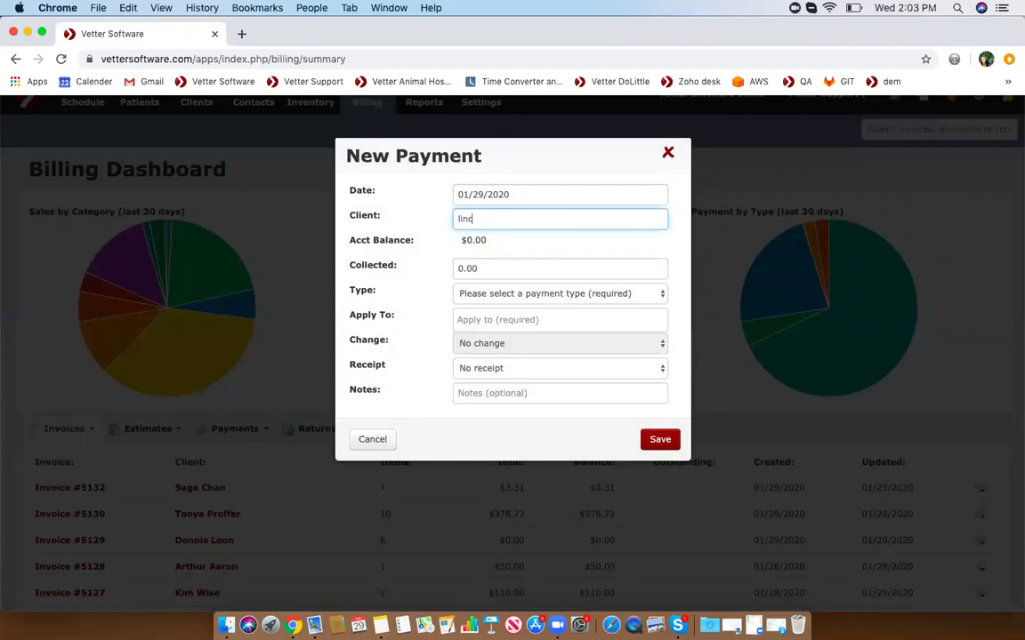
click(489, 297)
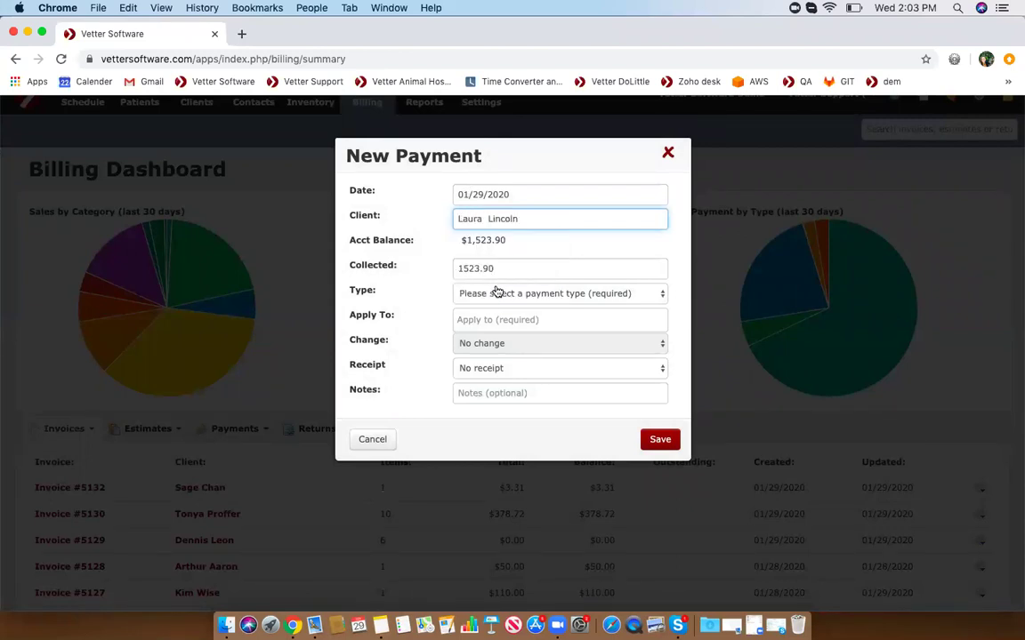
Set the payment's collected amount to 200 and its type to Cash
key(Tab)
text(1)
key(BackSpace)
text(200)
click(485, 296)
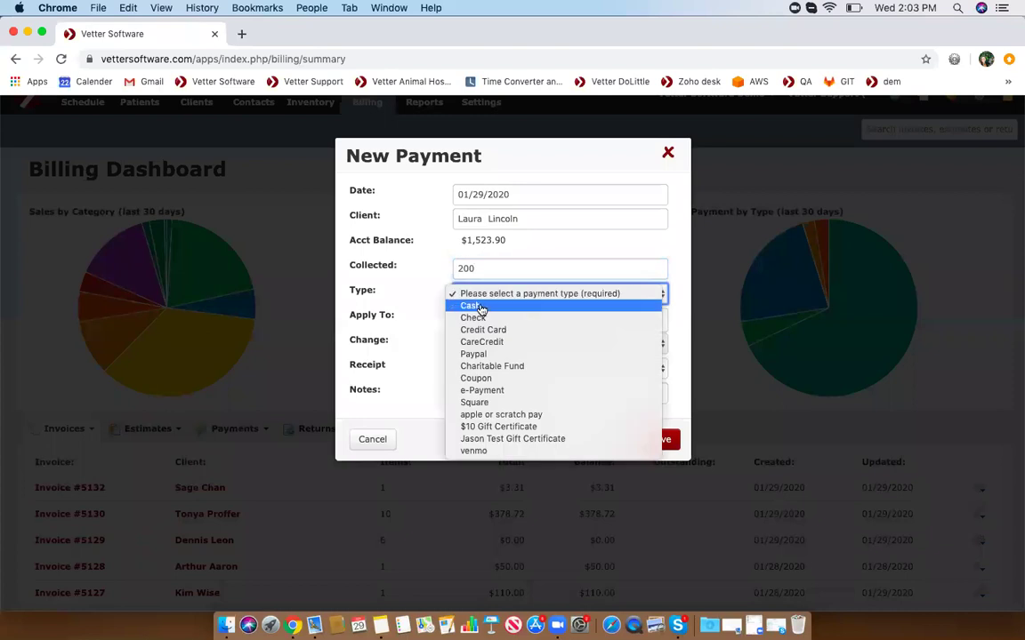
click(485, 304)
Apply the payment to the client's $9.37, $83.63 and $72.12 open invoices
click(476, 321)
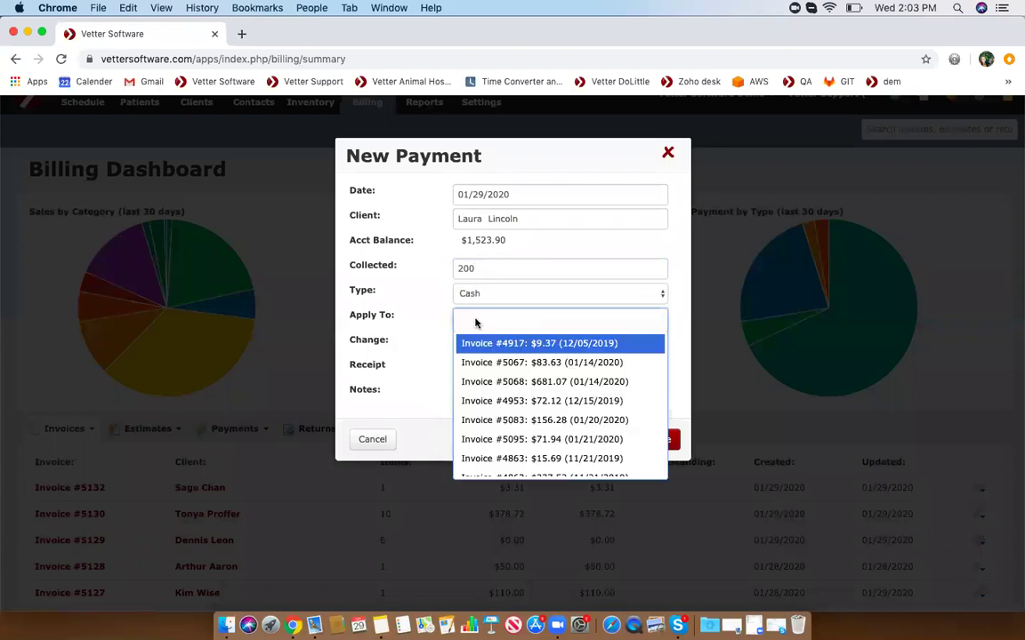
click(496, 344)
click(480, 342)
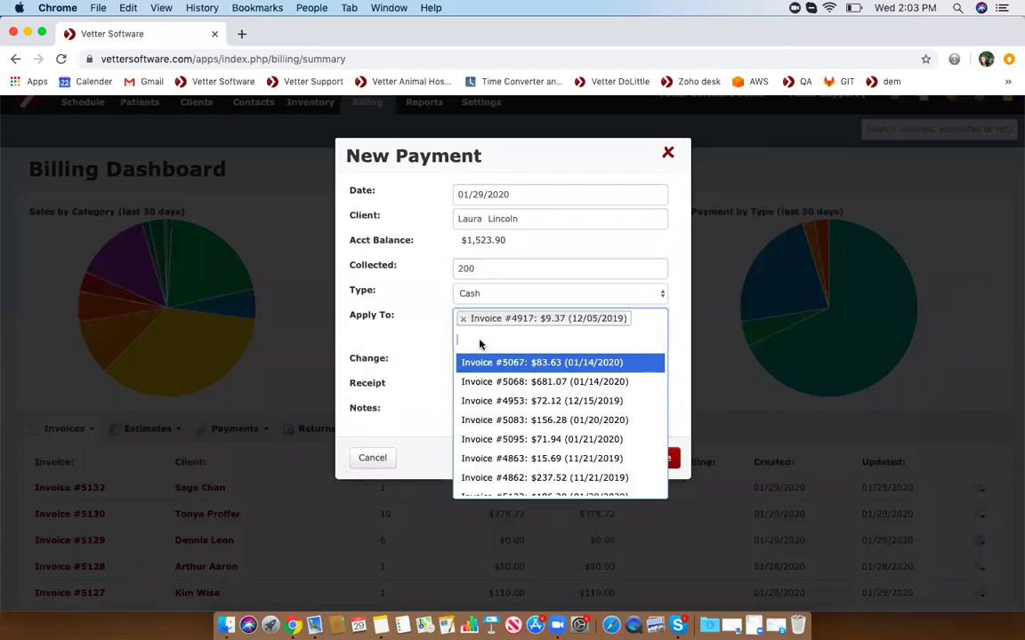
click(499, 363)
click(495, 353)
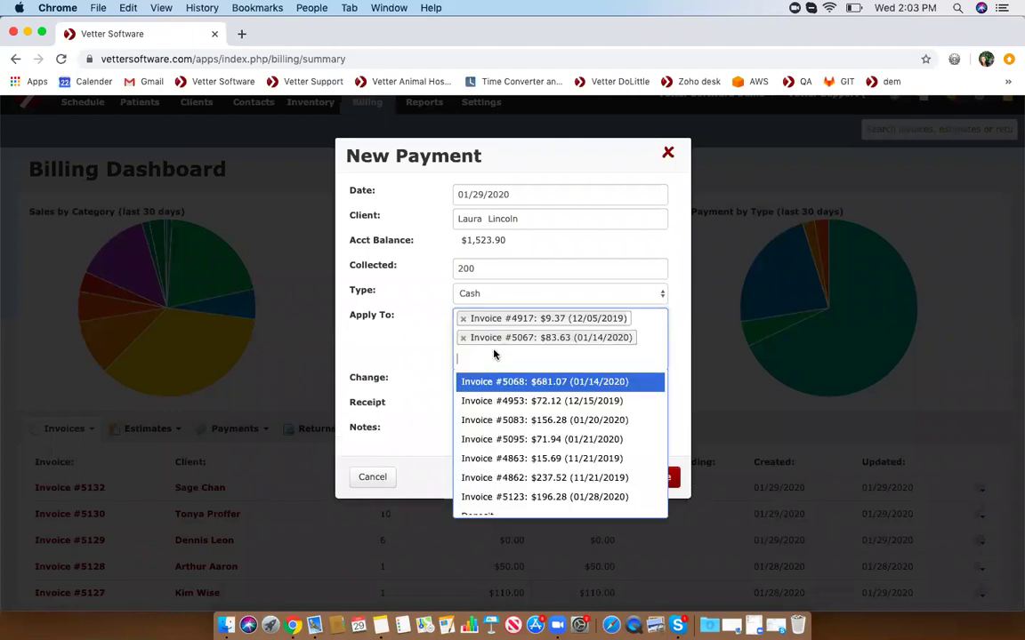
click(495, 402)
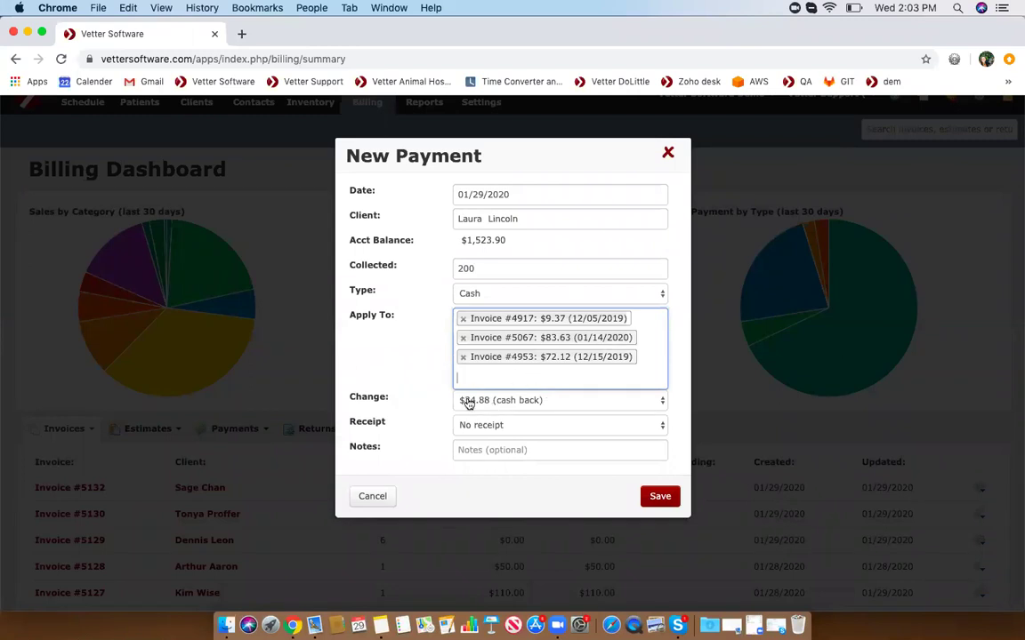
Assign the $34.88 change as a credit and save the payment
click(485, 403)
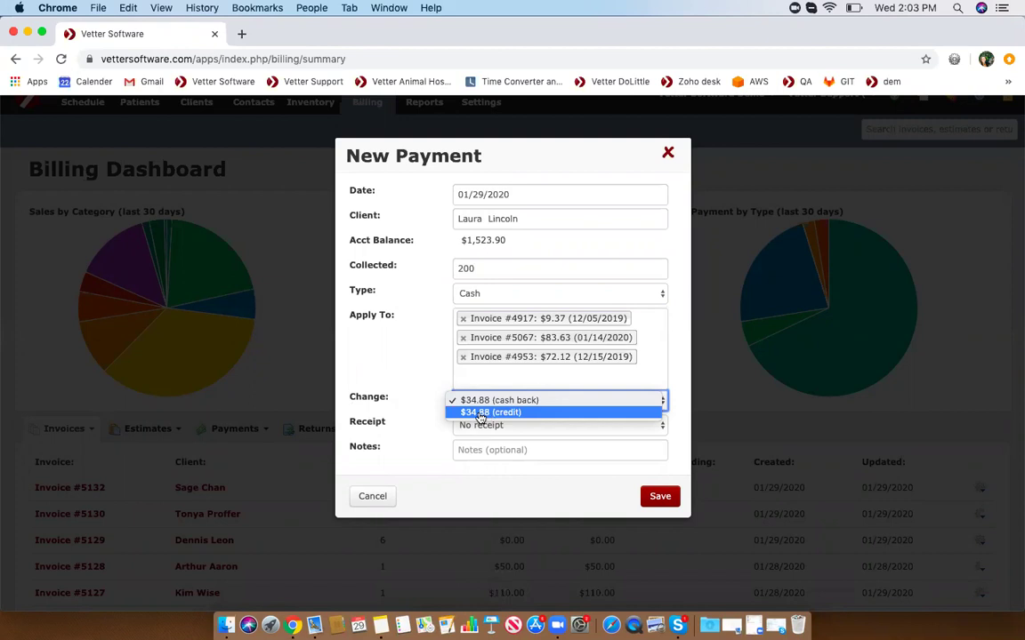
click(488, 414)
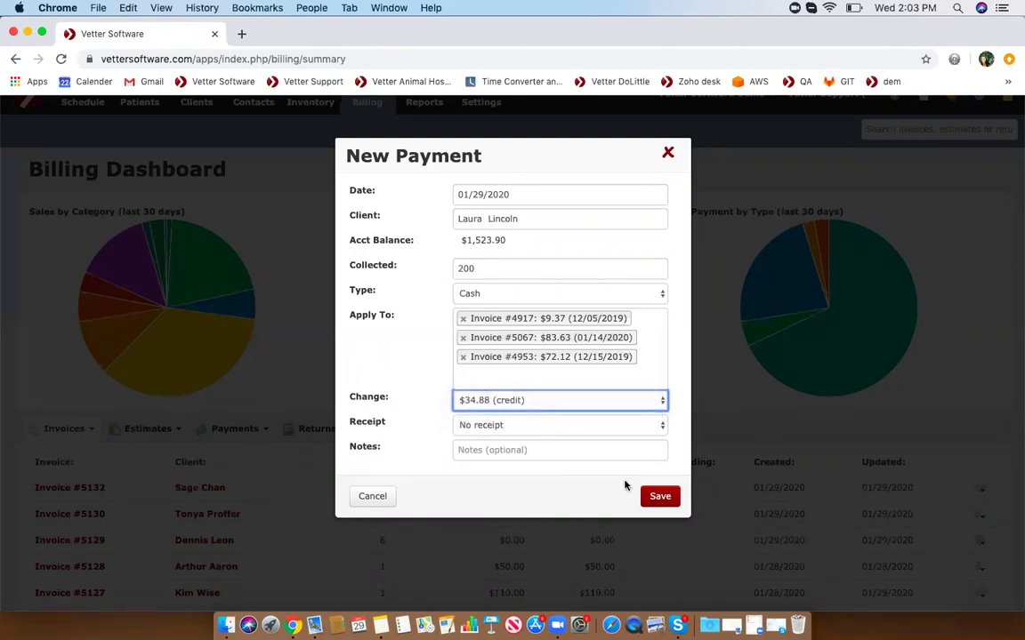
click(660, 498)
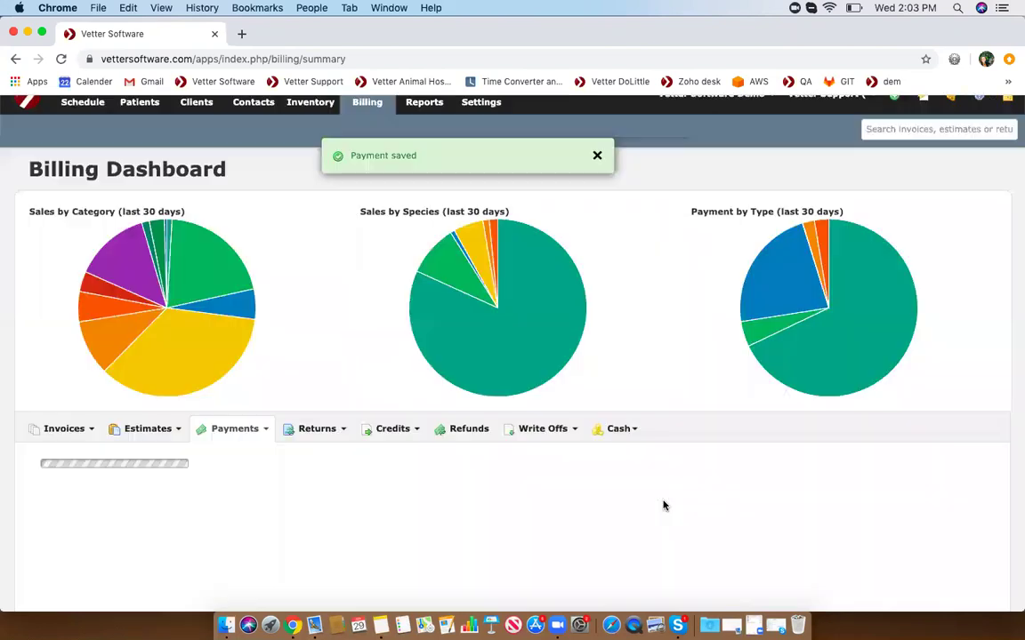
Open the profile of the client on the newest payment in a new browser tab and switch to it
scroll(485, 388, down, 2)
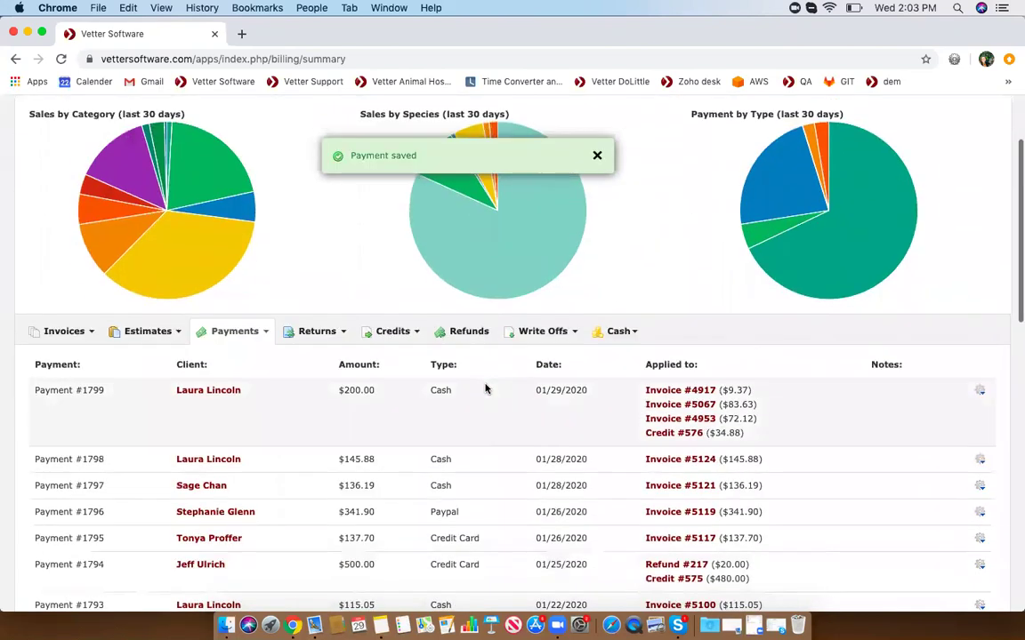
right_click(228, 389)
click(258, 391)
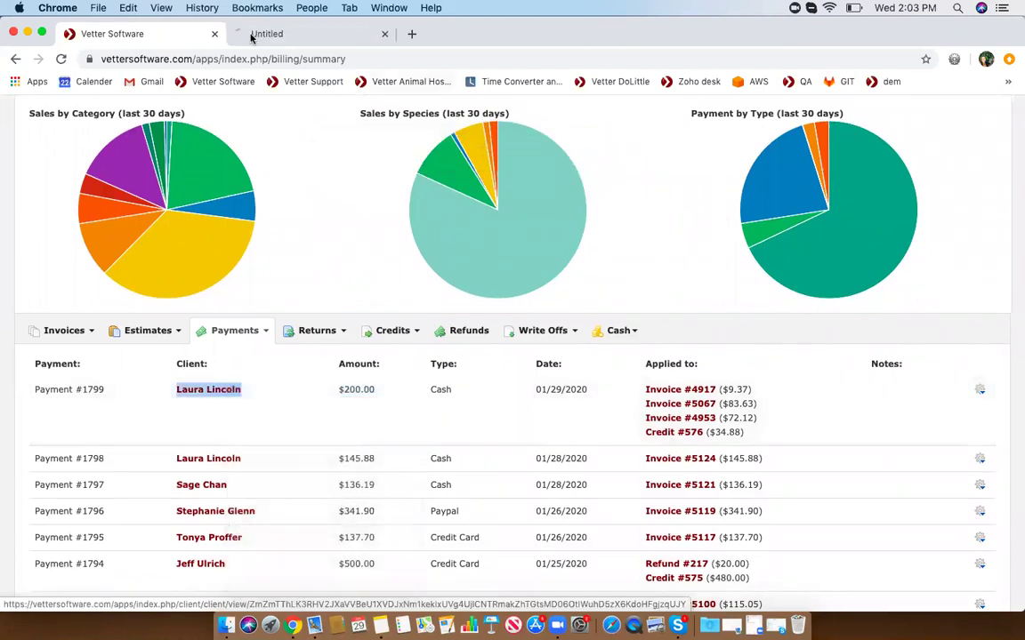
click(260, 34)
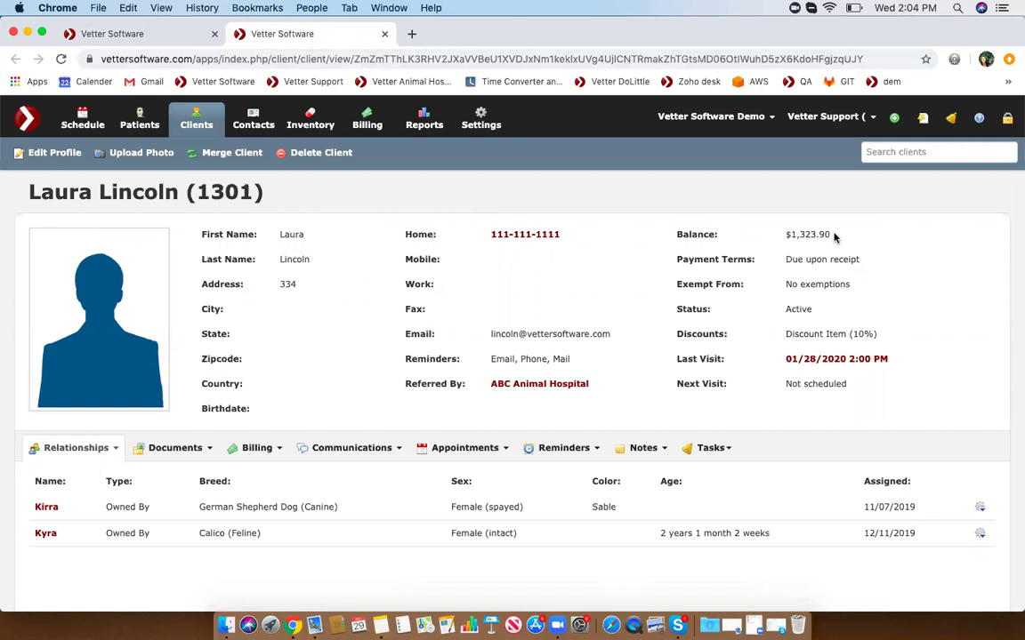
Show the client's payments in the billing section of the profile
click(260, 449)
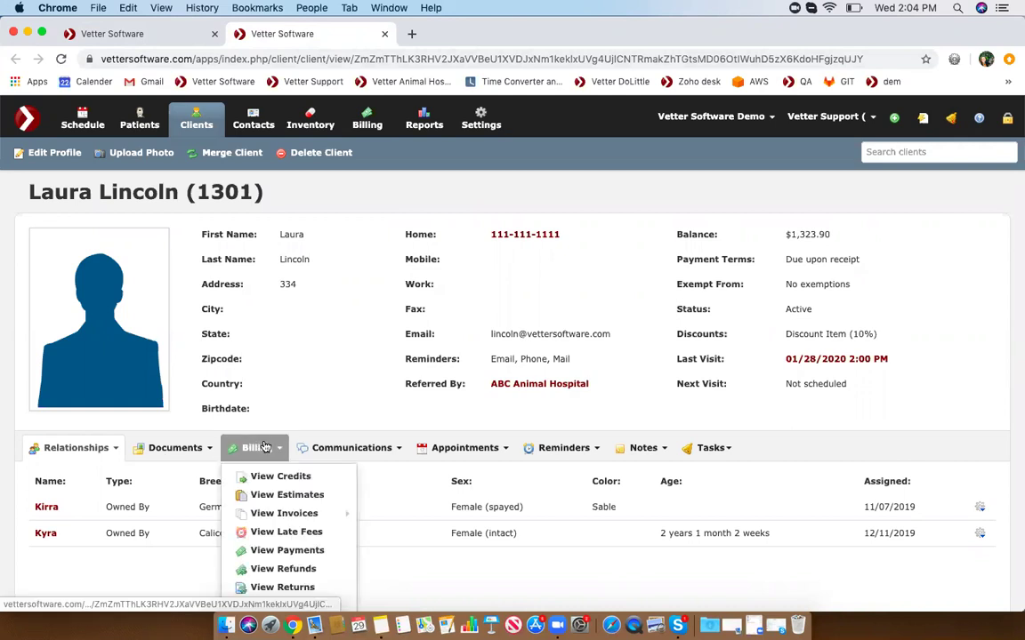
scroll(266, 450, down, 2)
mouse_move(269, 449)
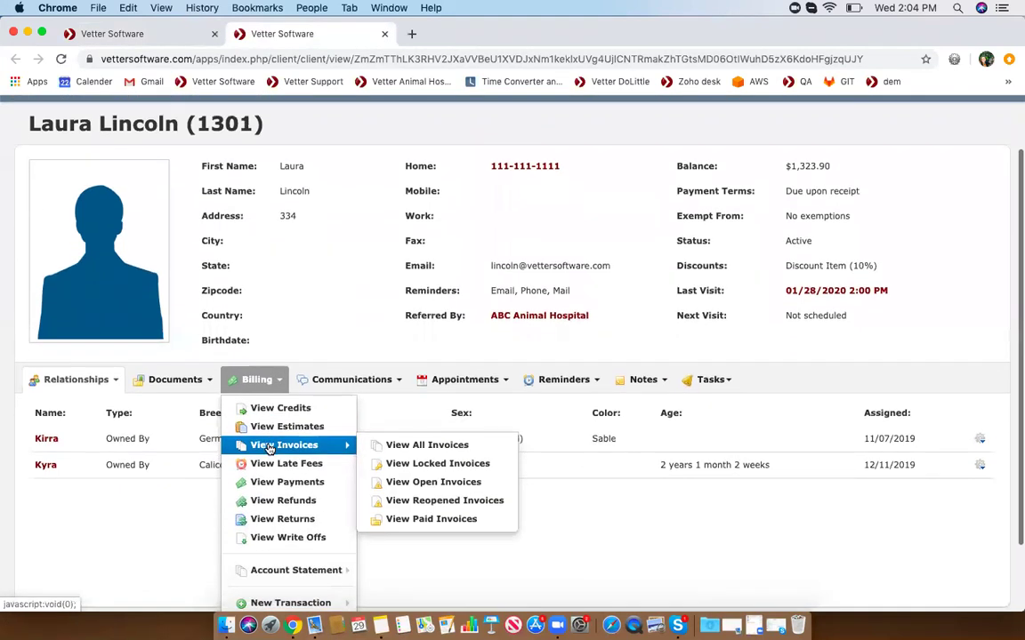
scroll(270, 449, down, 1)
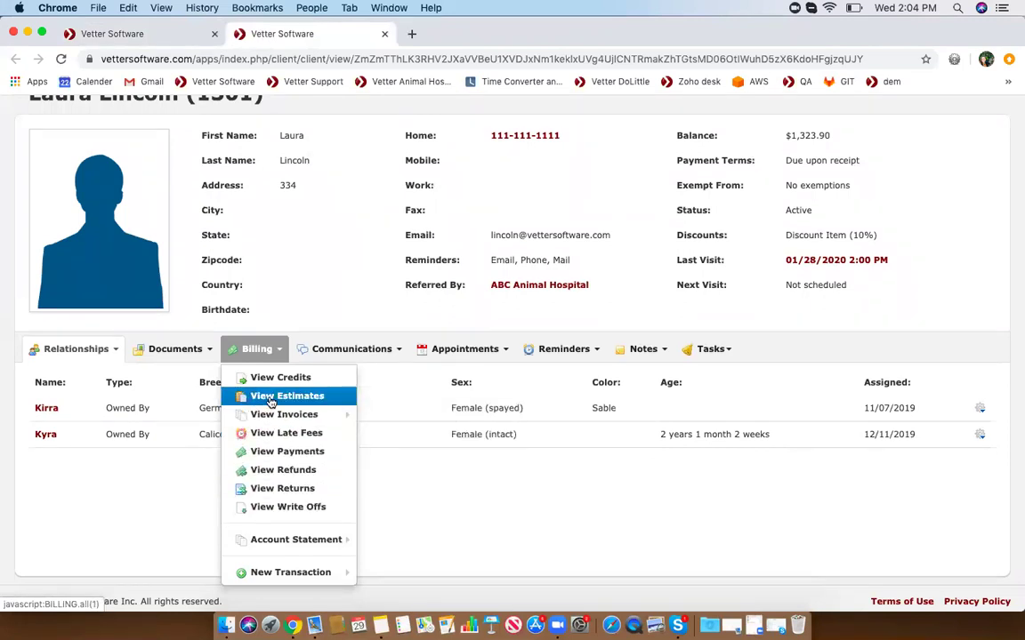
click(257, 452)
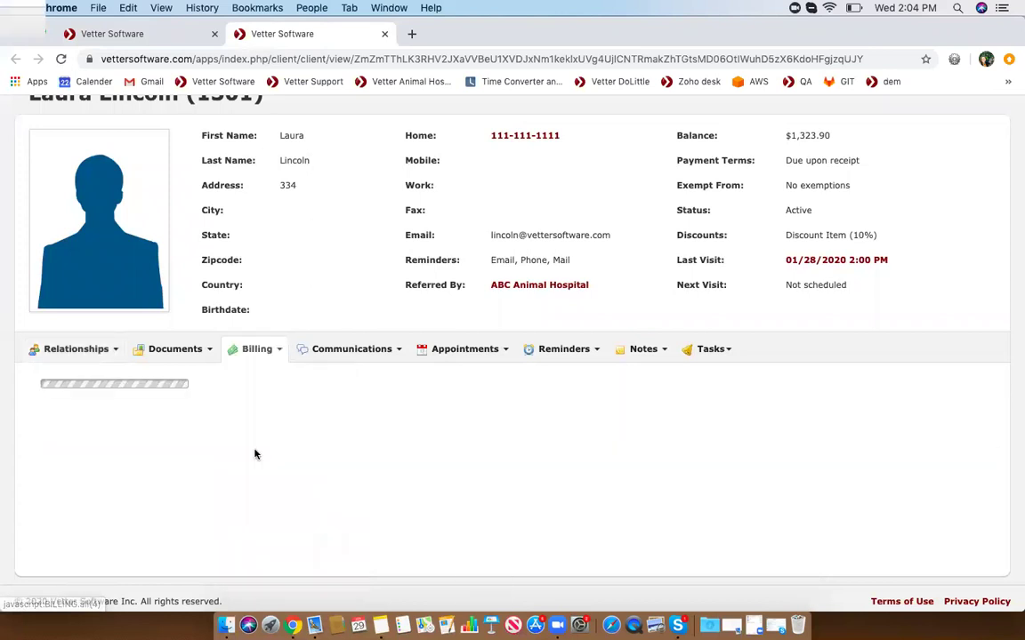
Show the client's credits in the profile's billing section and highlight the overpayment note on the $34.88 credit
scroll(254, 455, down, 1)
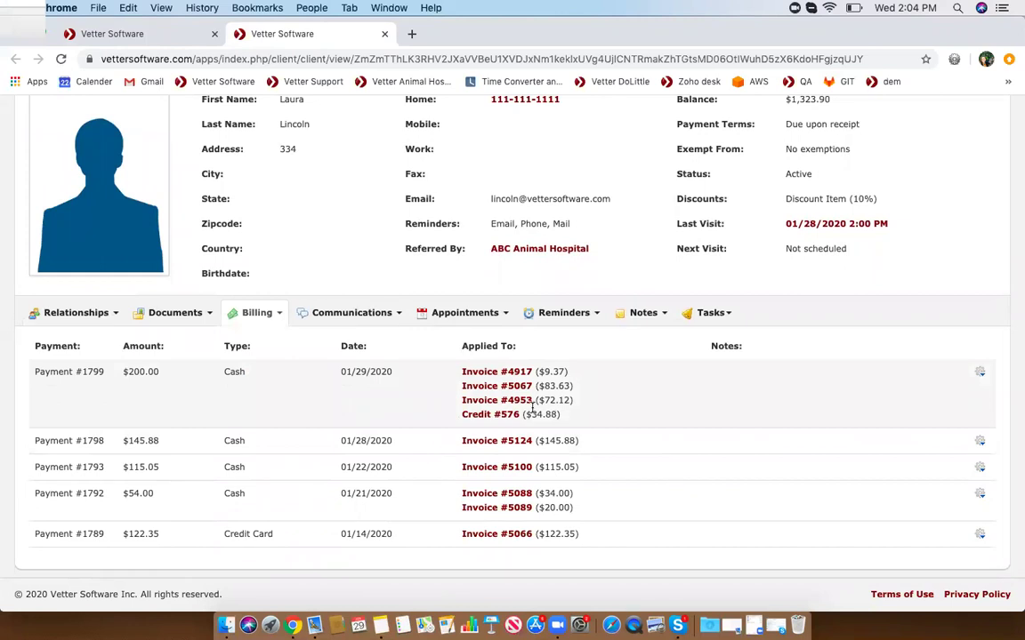
click(258, 313)
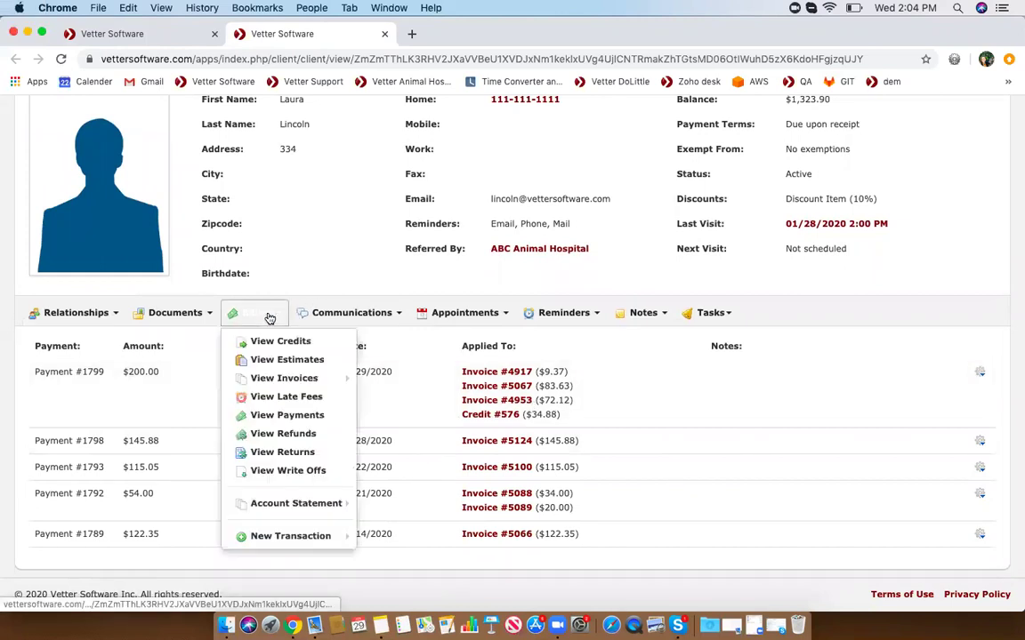
click(251, 341)
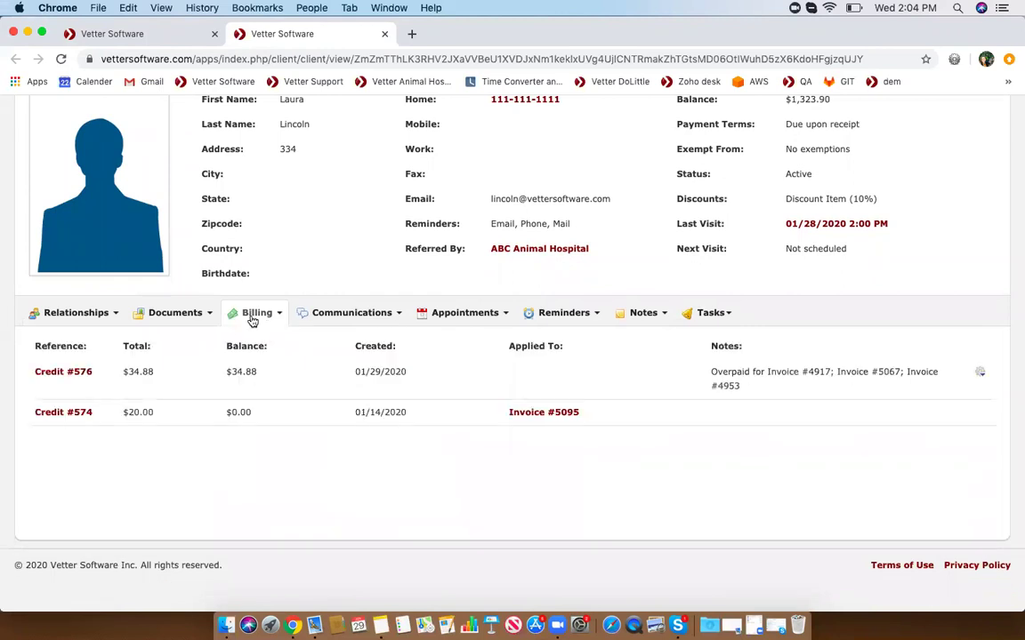
click(256, 314)
click(251, 344)
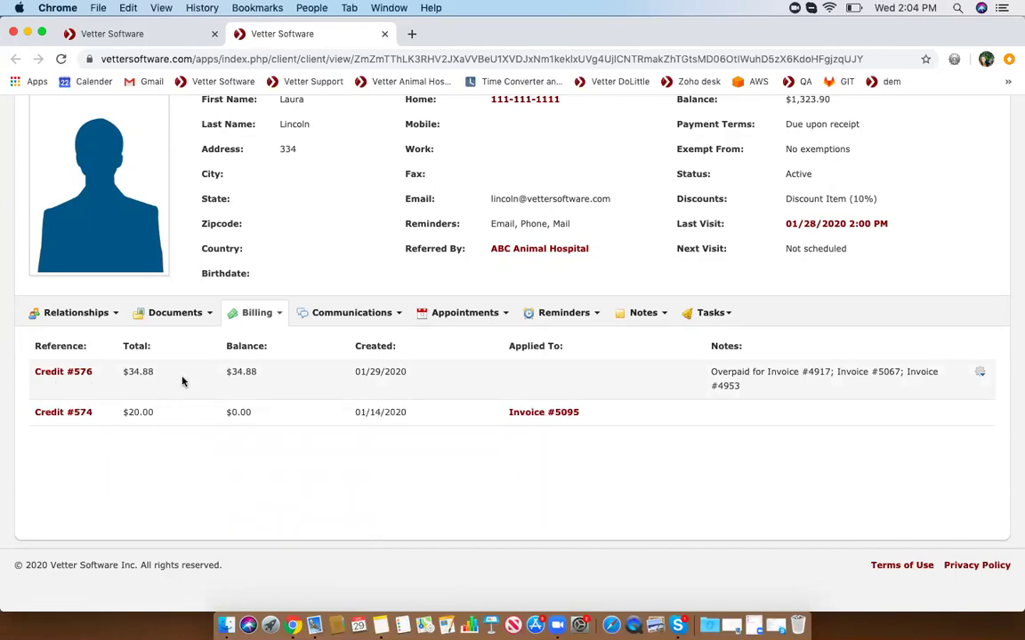
drag(748, 389, 700, 367)
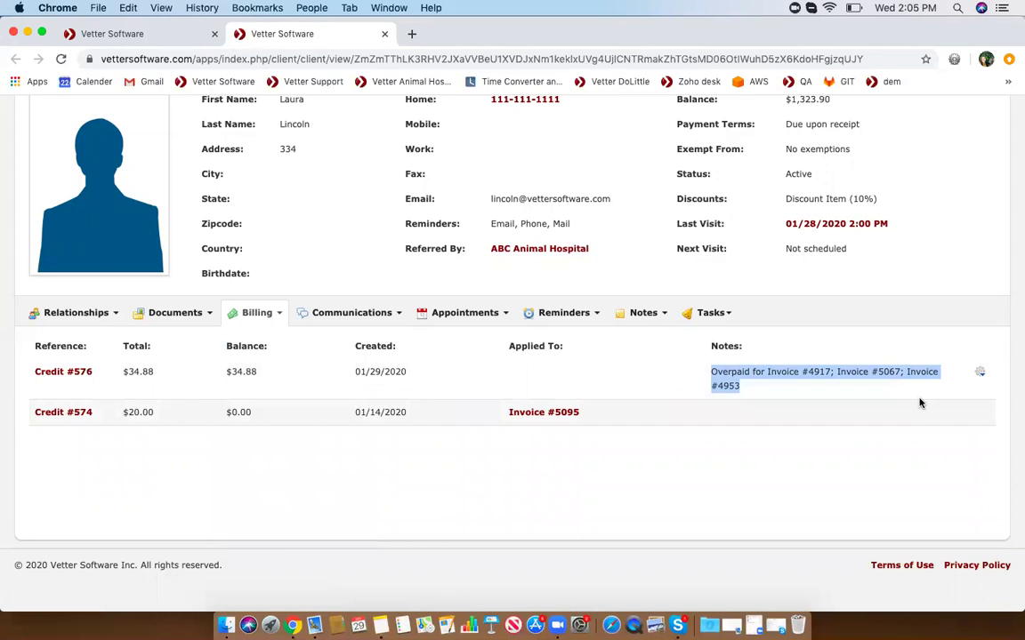
Check the edit and convert-to-refund actions available for the $34.88 credit, and leave without choosing one
click(980, 372)
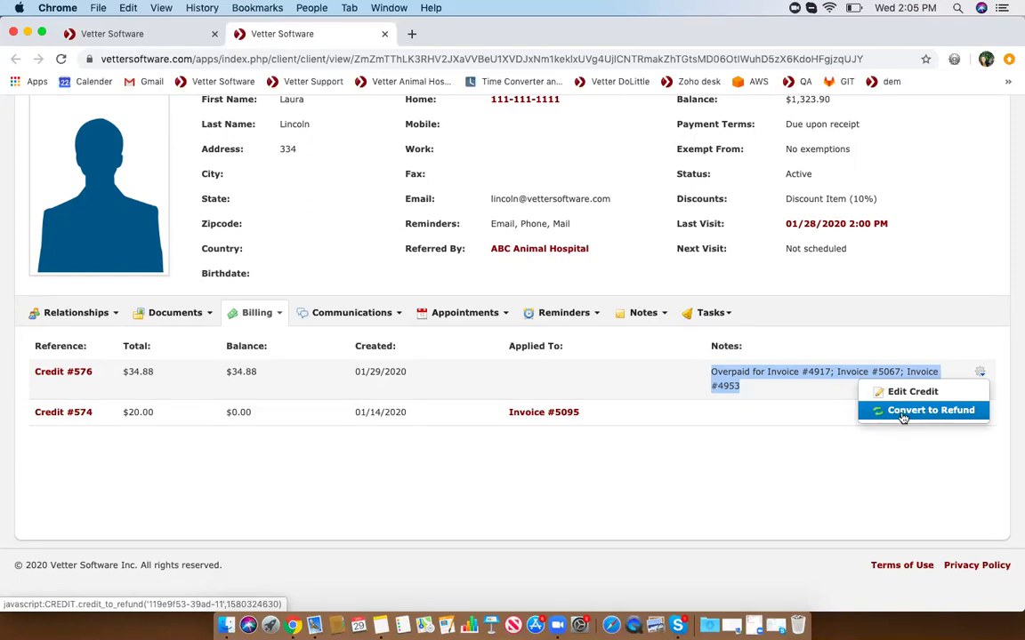
scroll(968, 418, up, 1)
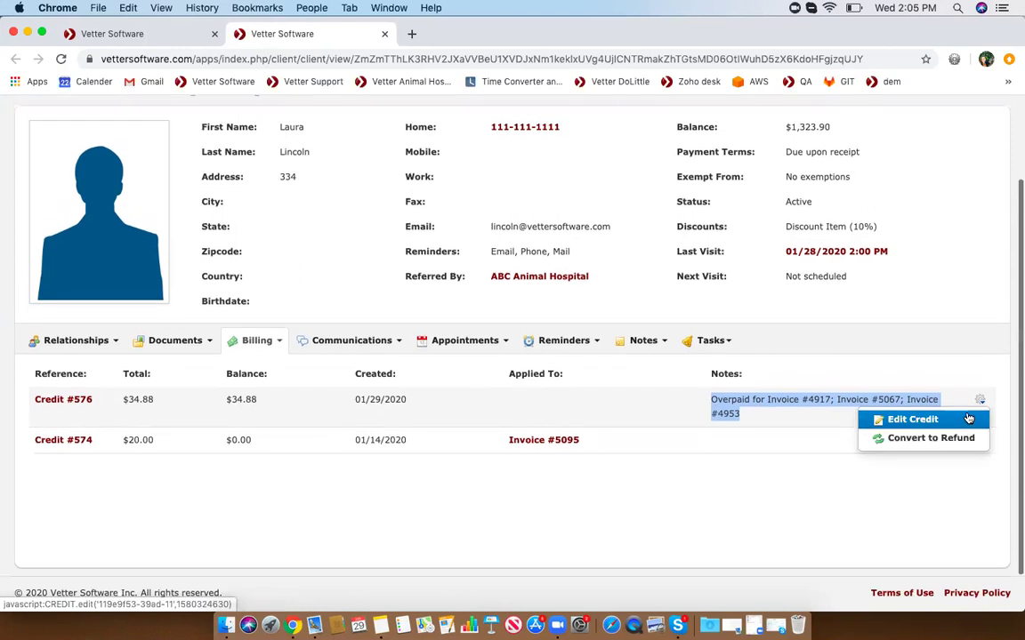
click(884, 375)
Check the email and print options for the client's account statement in the profile's billing section without choosing one
scroll(725, 371, up, 3)
click(260, 441)
scroll(265, 454, down, 3)
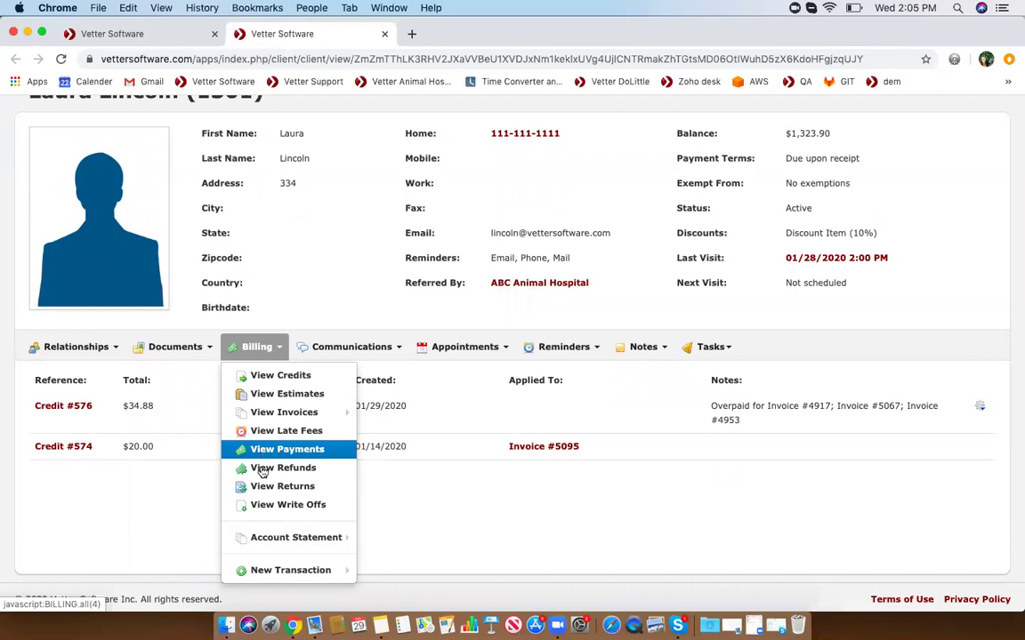
mouse_move(272, 540)
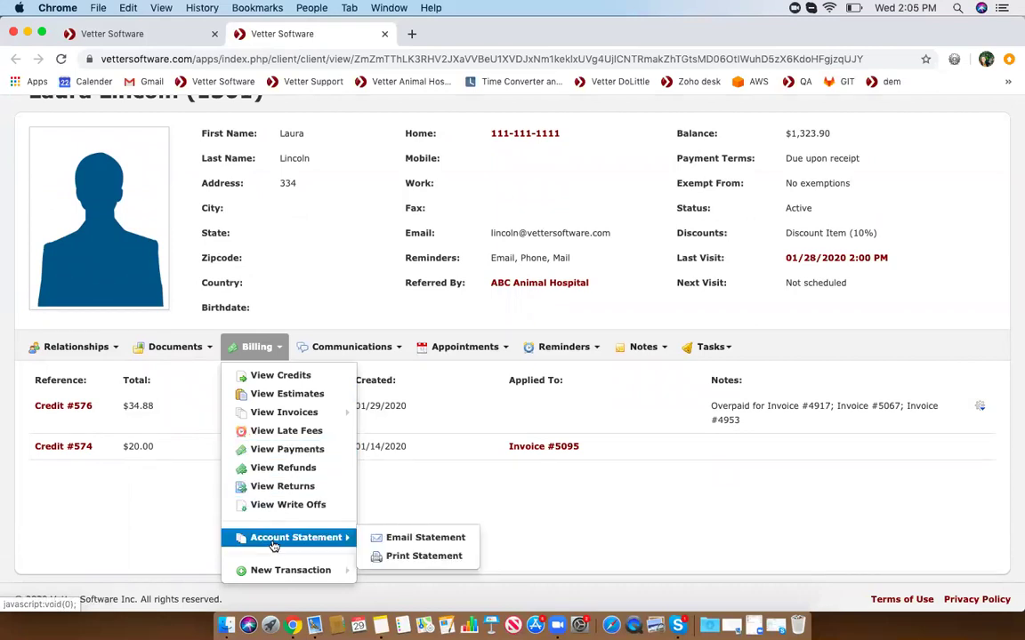
click(411, 522)
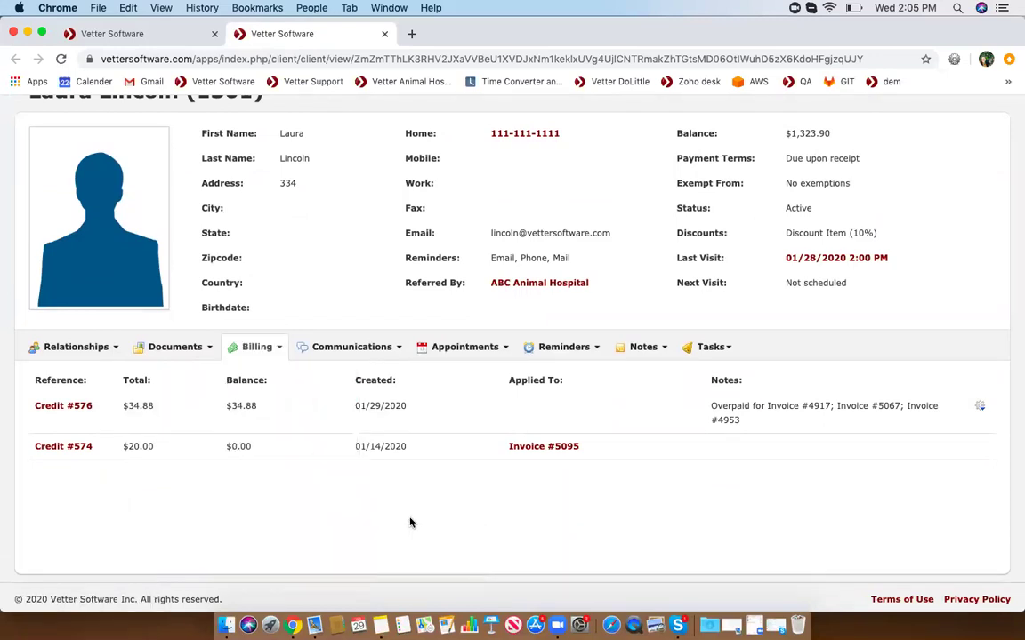
scroll(410, 523, up, 3)
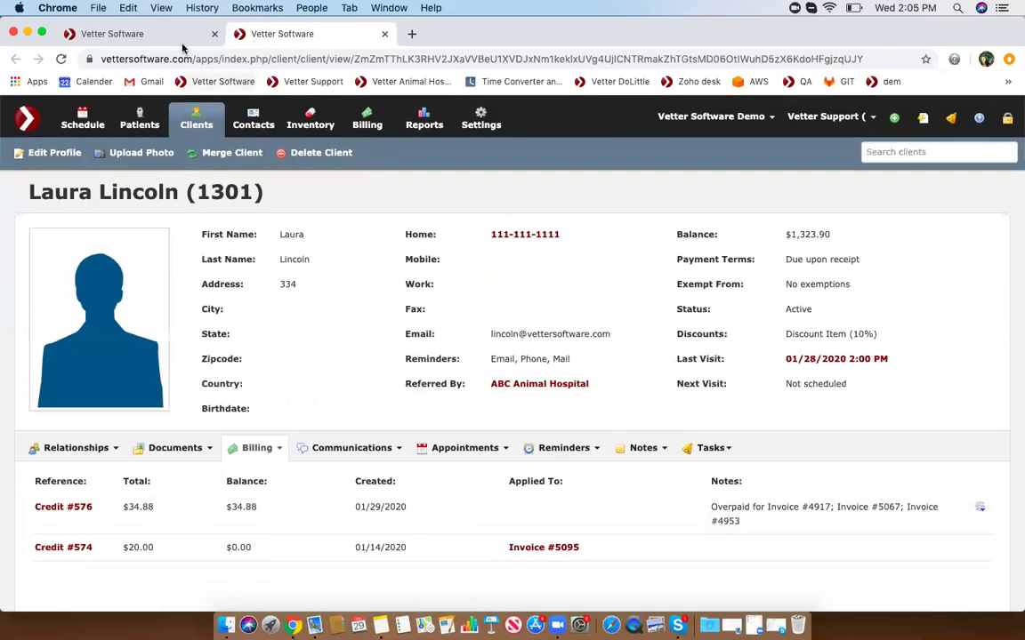
Switch back to the billing dashboard's browser tab and look through its list of payments
click(165, 34)
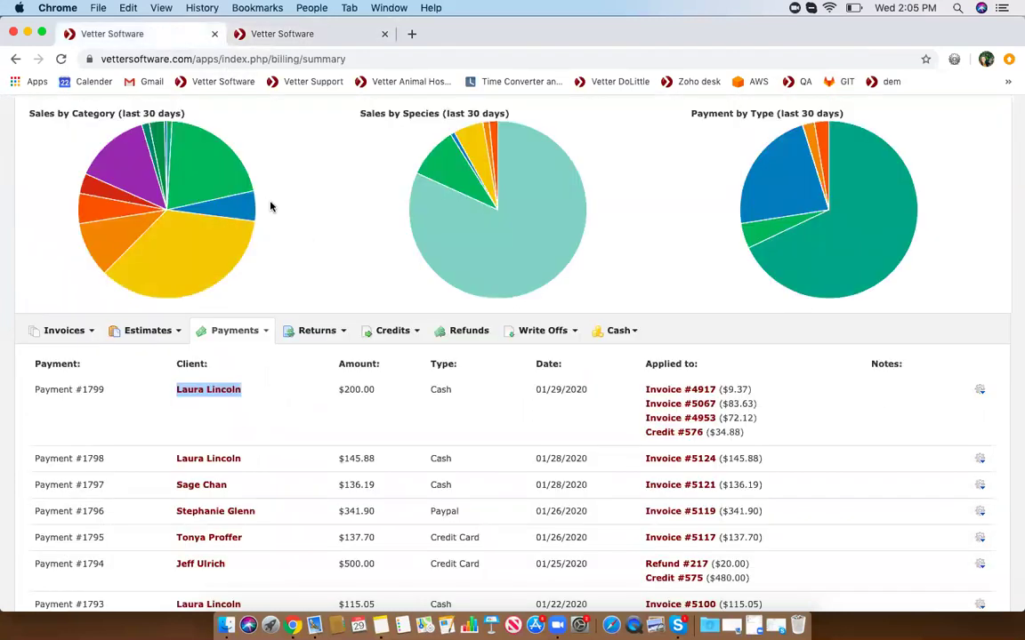
scroll(272, 206, up, 1)
scroll(271, 207, down, 2)
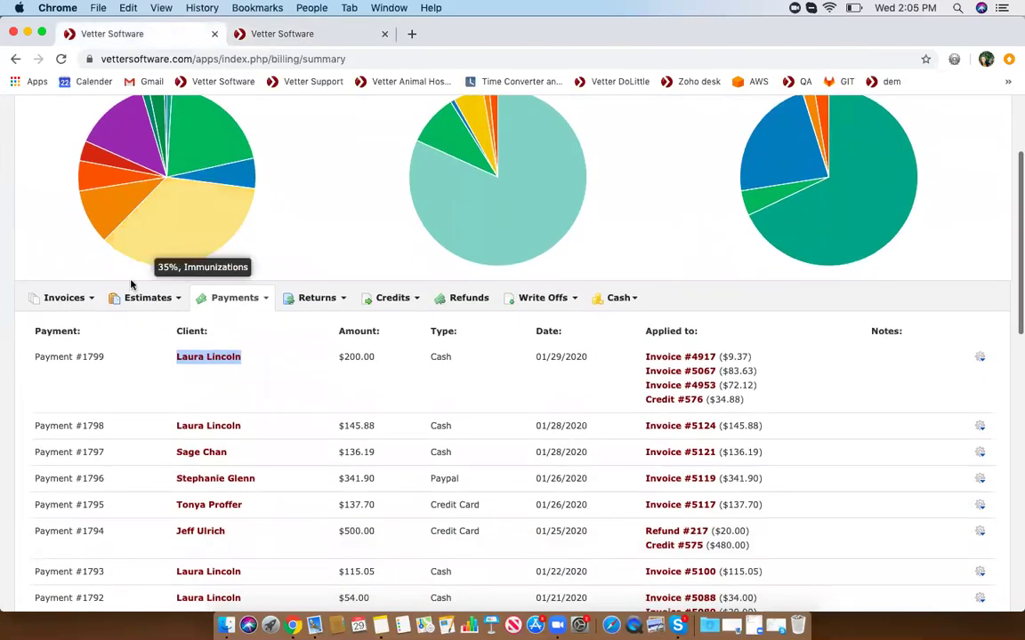
scroll(87, 353, down, 5)
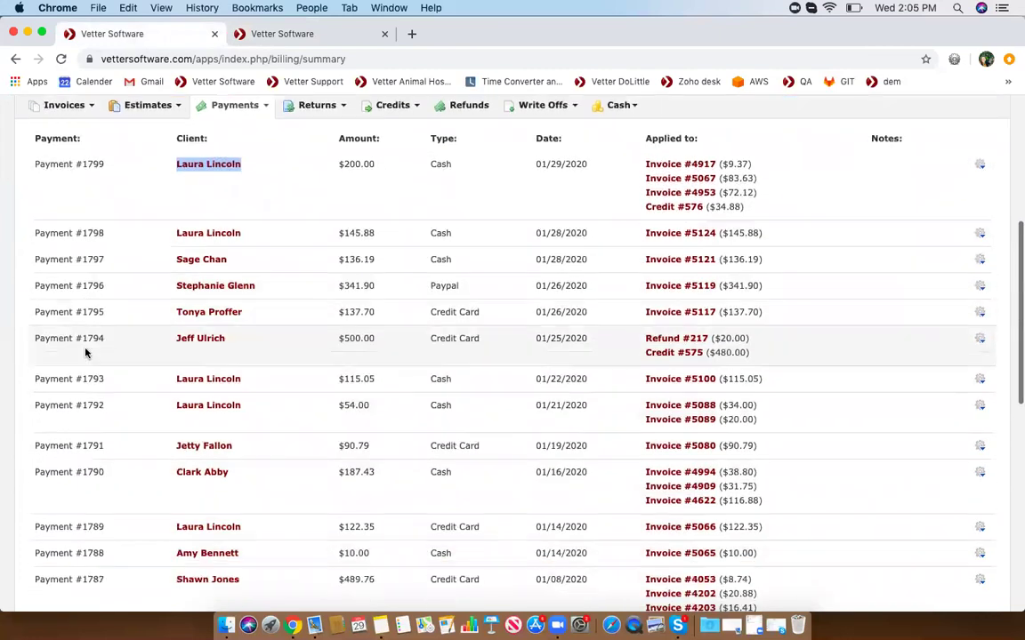
scroll(85, 349, up, 5)
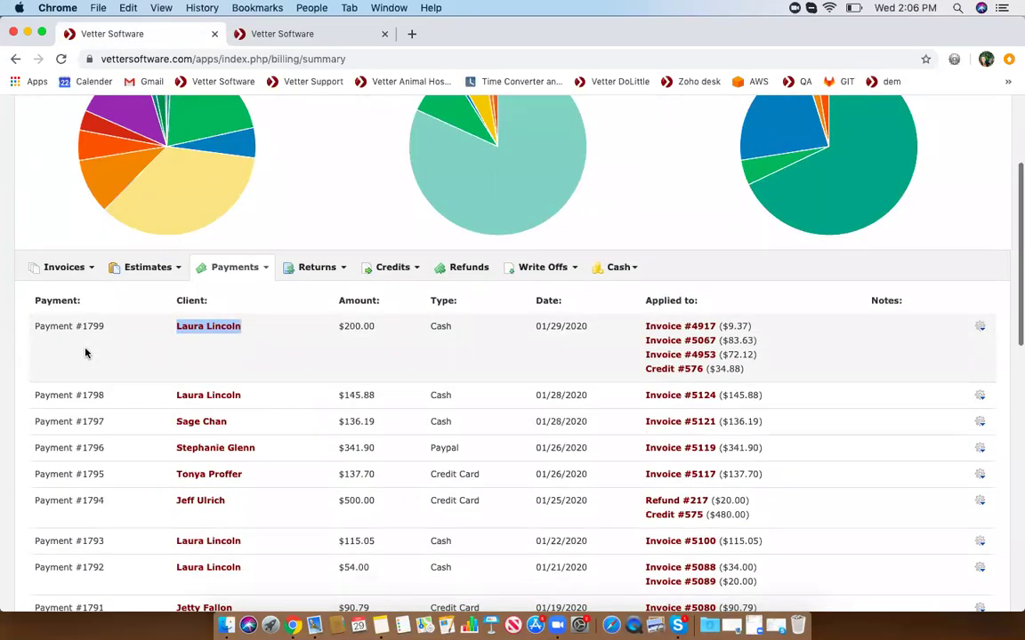
List all invoices on the billing dashboard and narrow the list to the unpaid ones
click(306, 275)
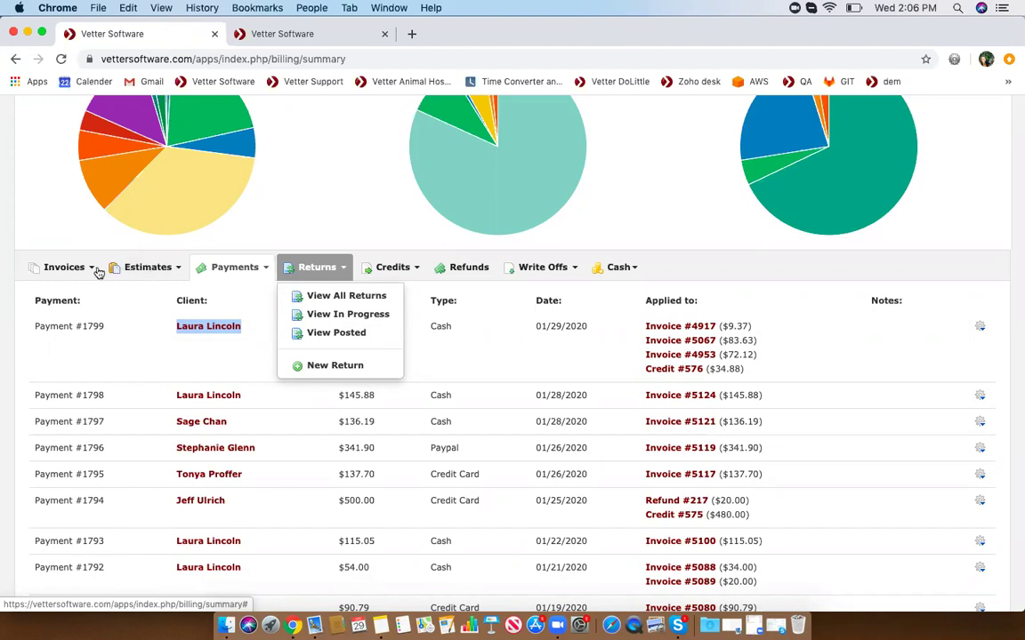
click(51, 268)
click(48, 295)
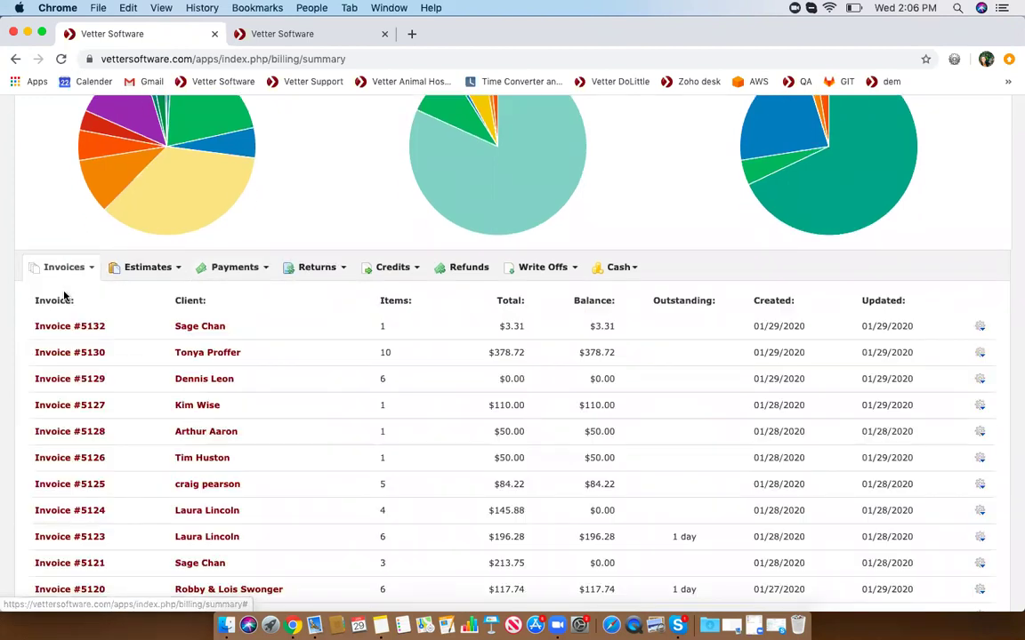
click(67, 263)
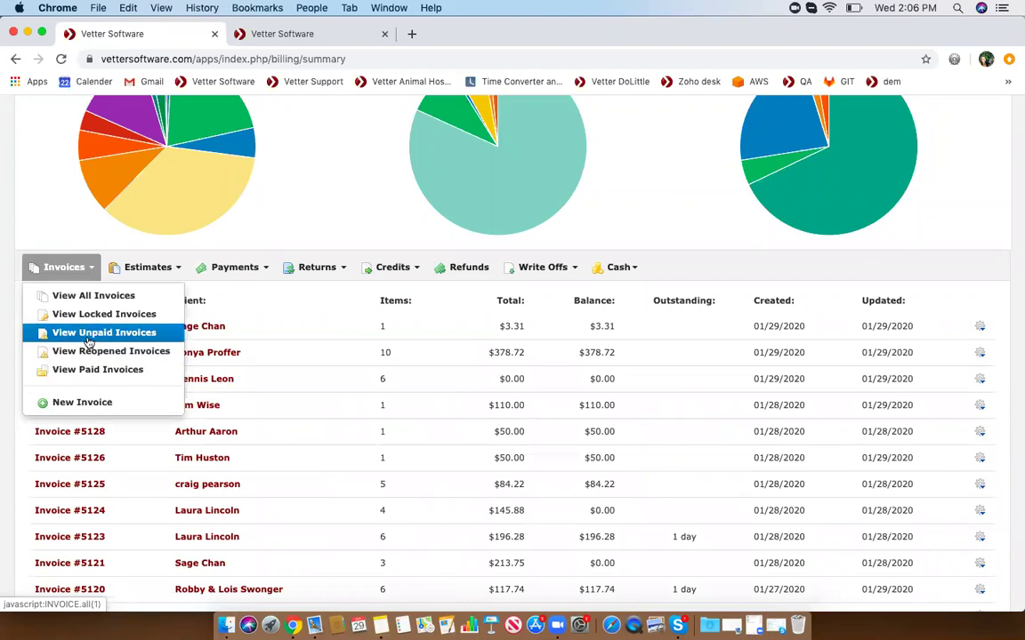
click(87, 336)
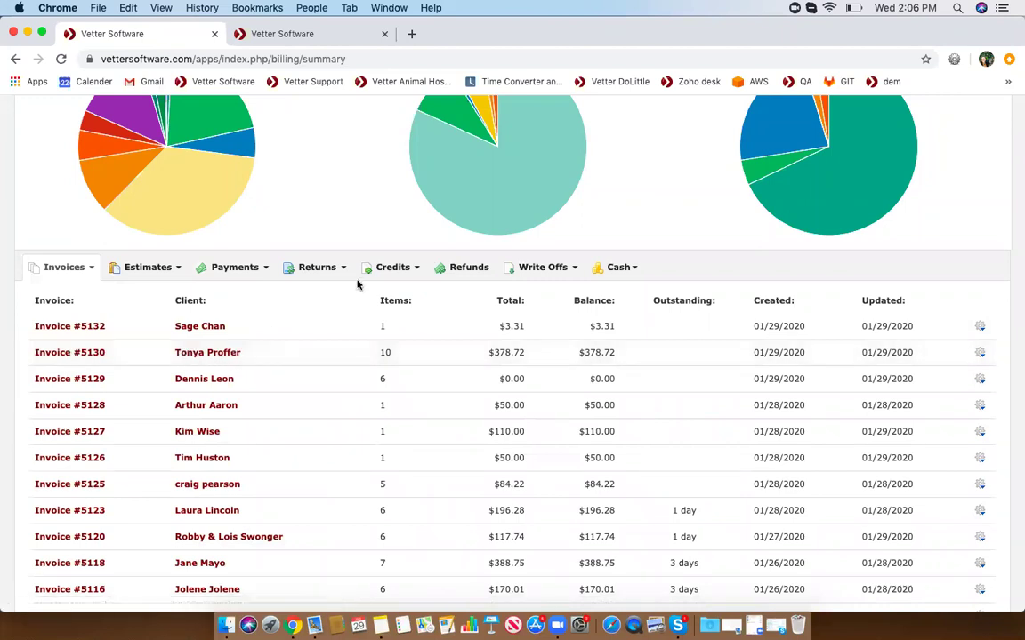
Create a return dated 01/29/2020 for the client with the unpaid $378.72 invoice and open a new item form on it
click(326, 272)
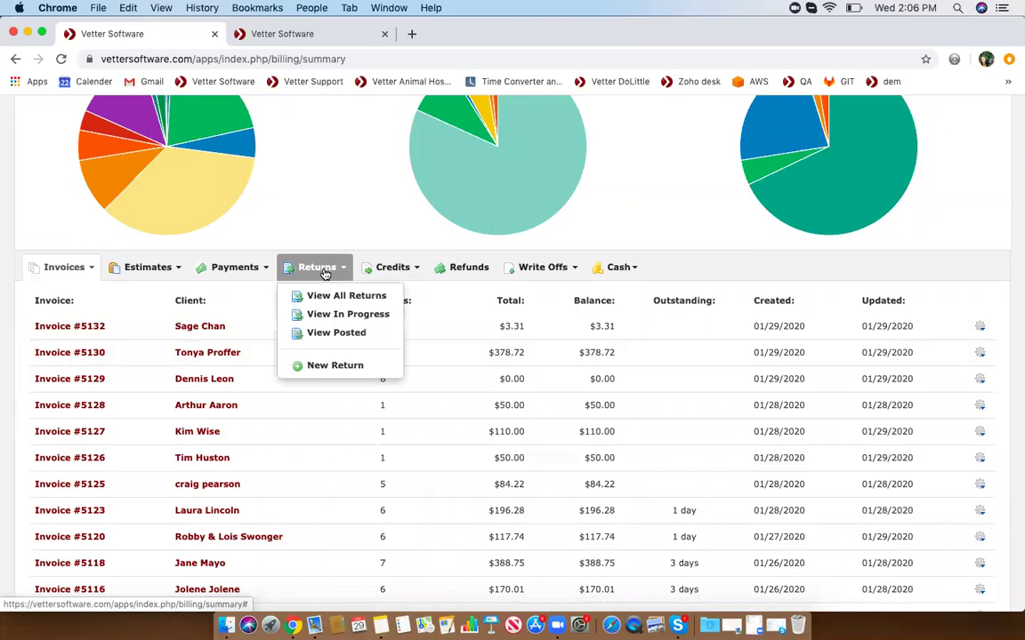
click(307, 365)
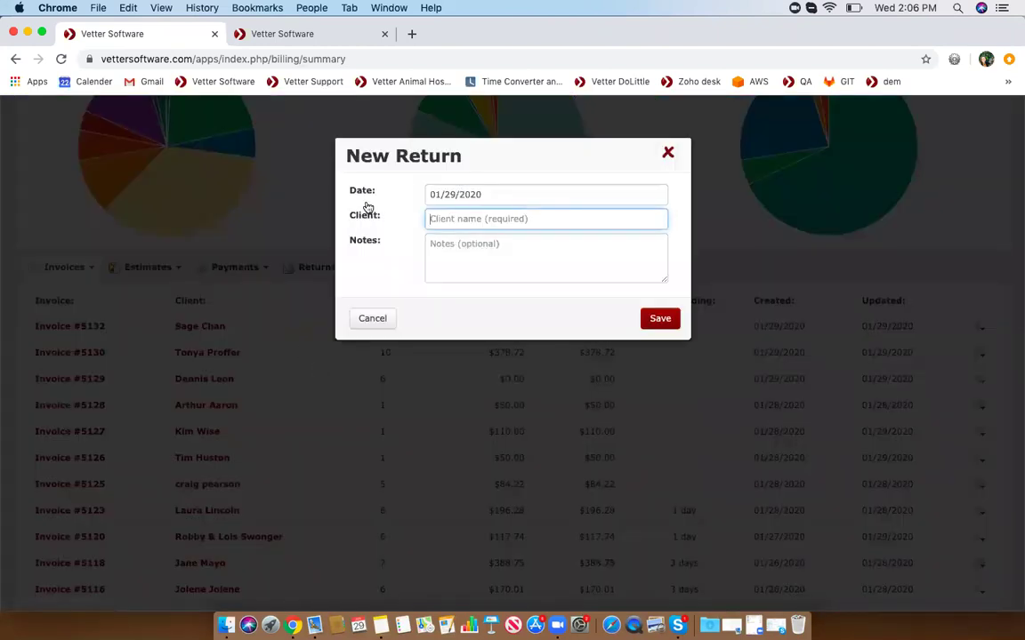
text(proffer)
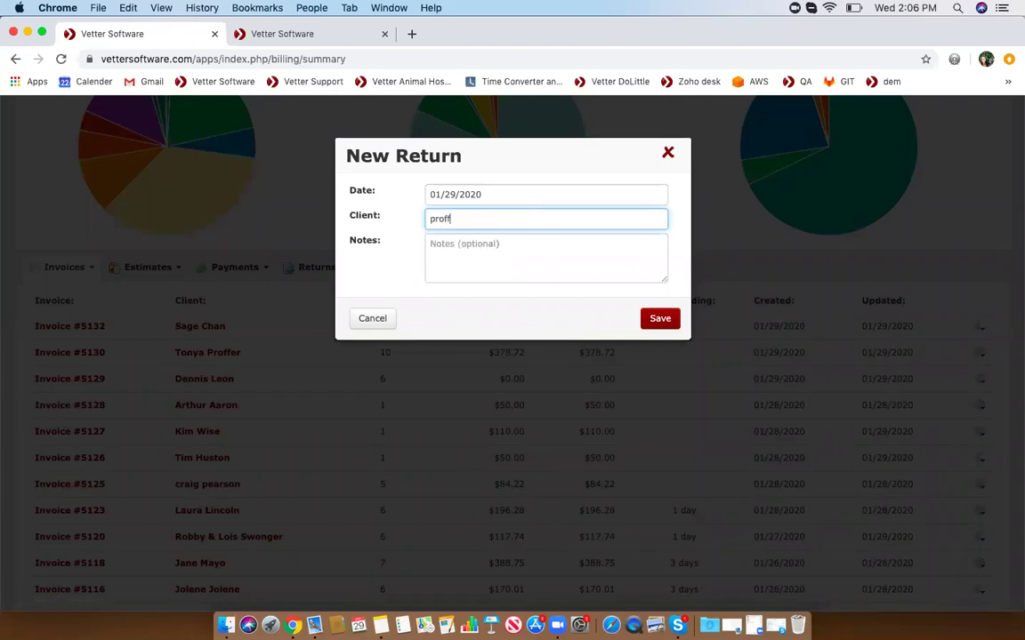
click(454, 245)
click(658, 318)
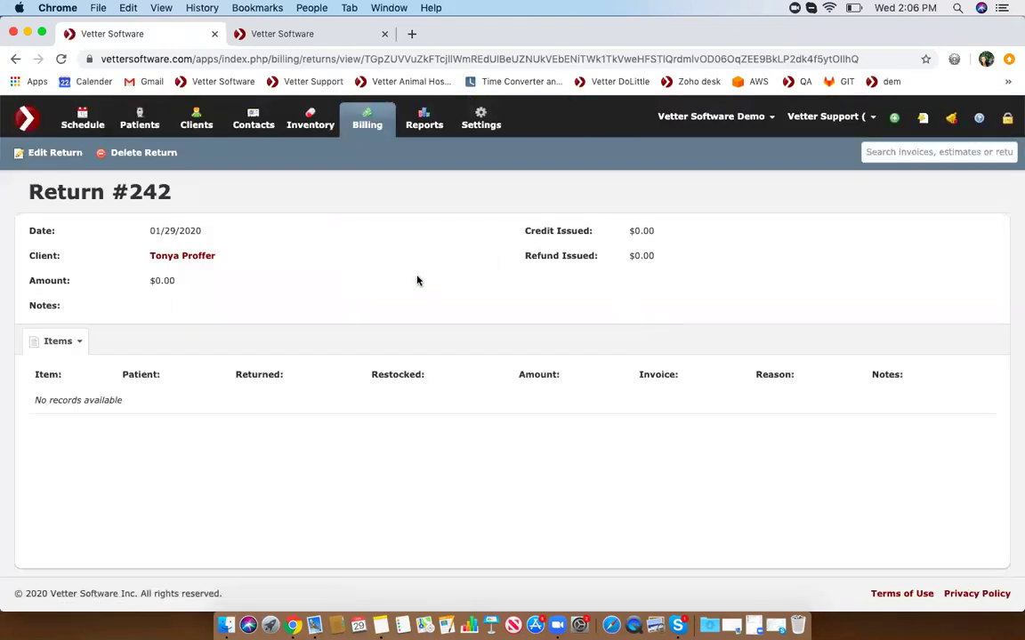
click(65, 343)
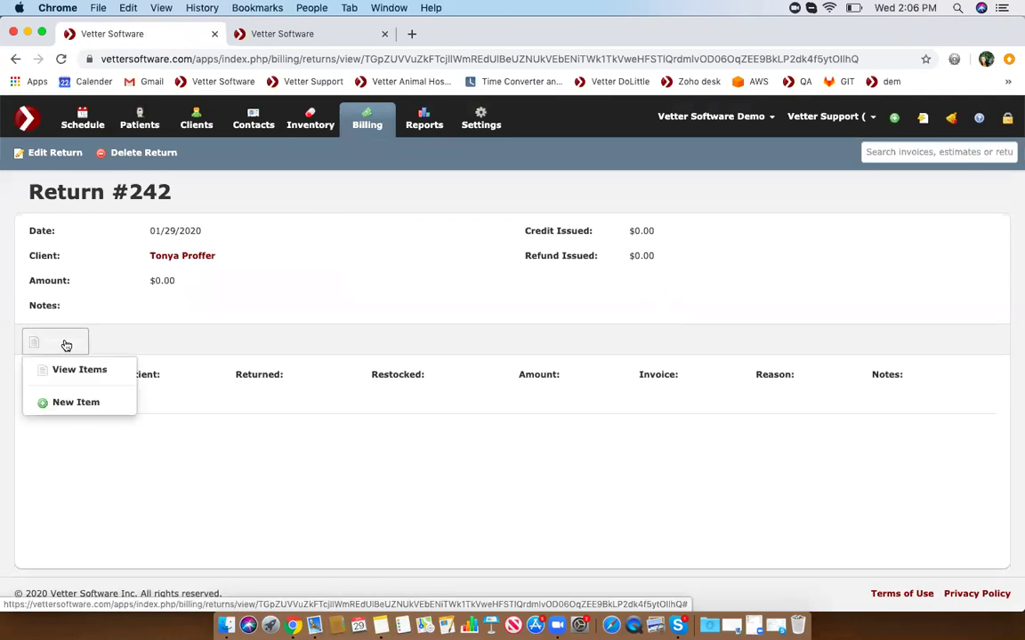
click(65, 405)
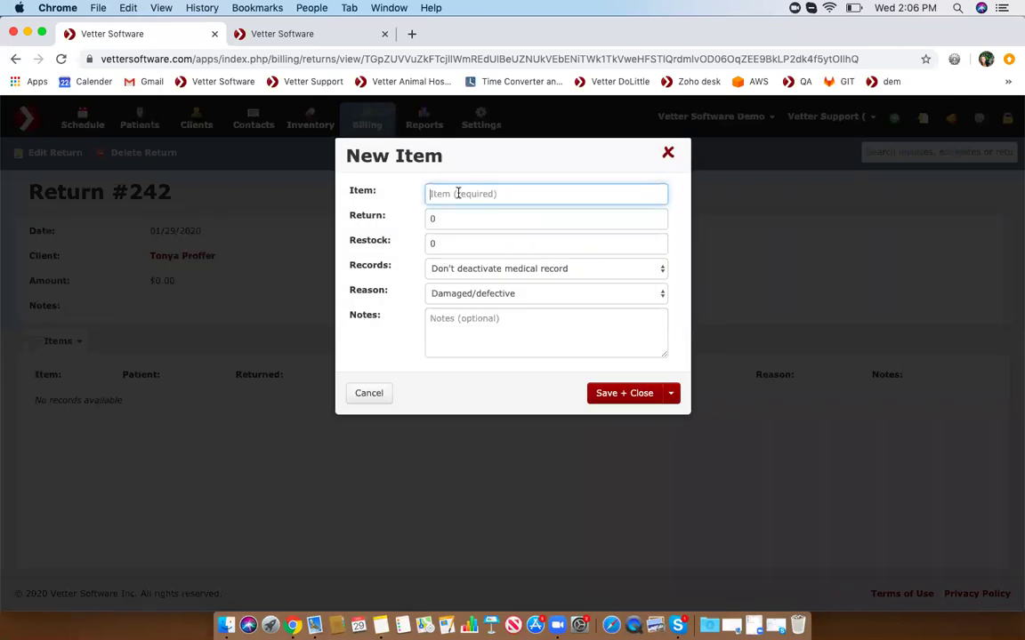
Open the same client's $378.72 invoice from the billing dashboard in the second browser tab and review its items
click(290, 38)
click(377, 115)
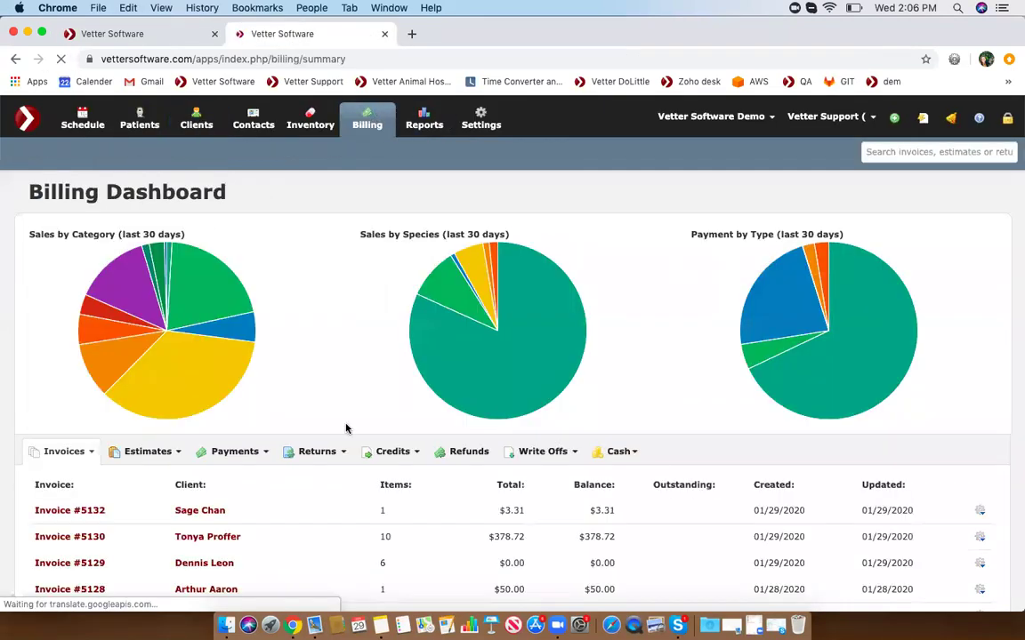
scroll(266, 385, down, 3)
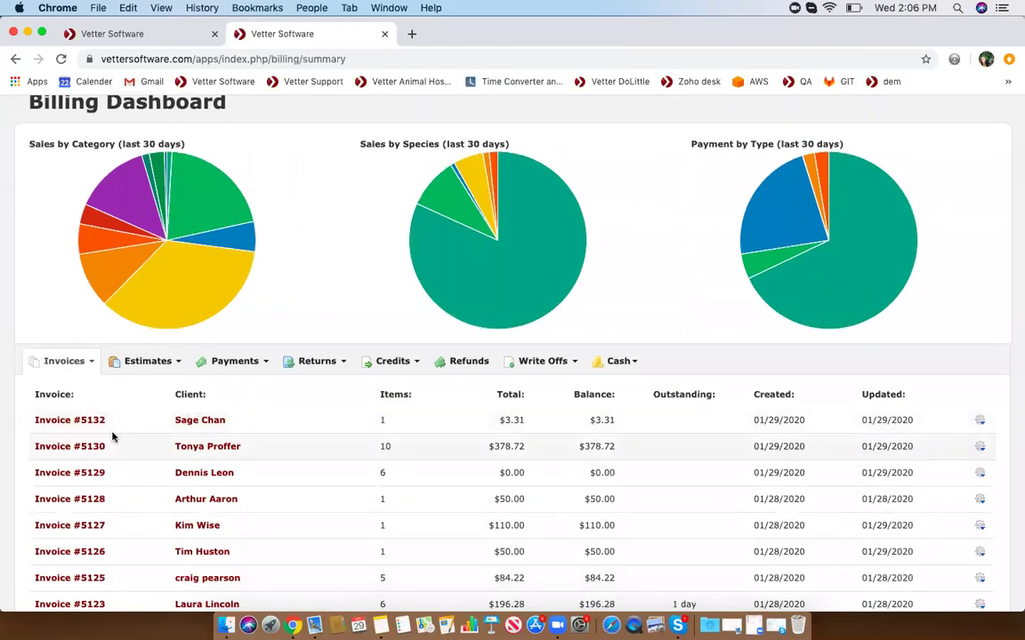
click(71, 447)
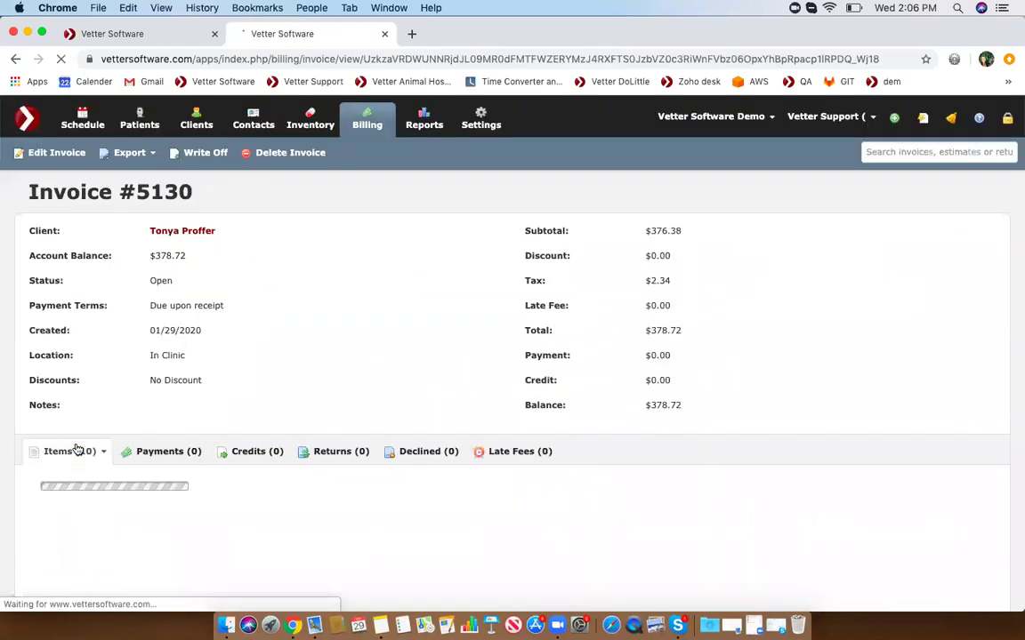
scroll(77, 445, down, 4)
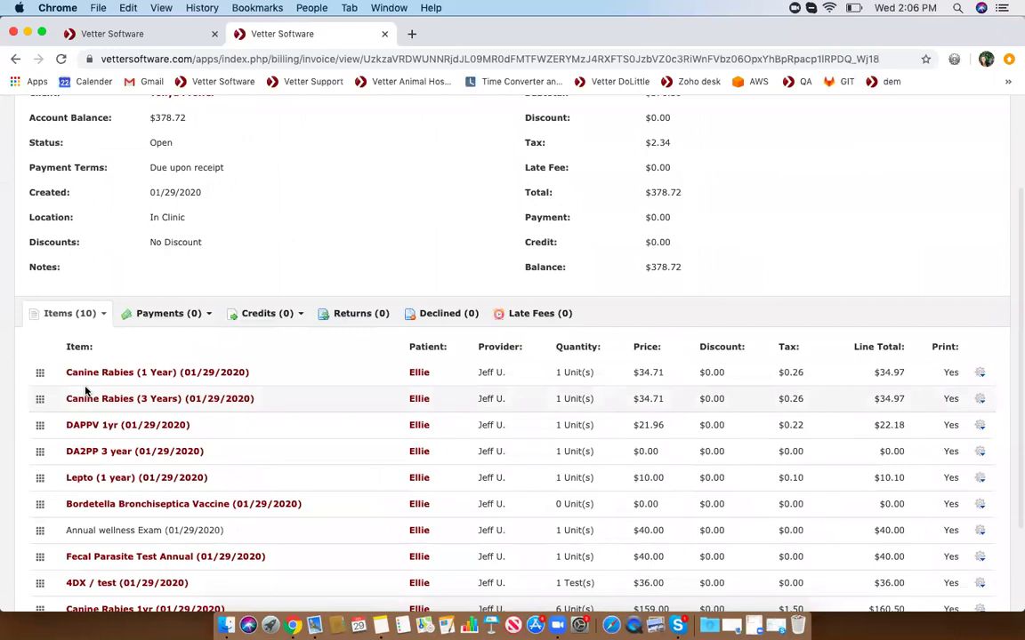
scroll(87, 382, down, 2)
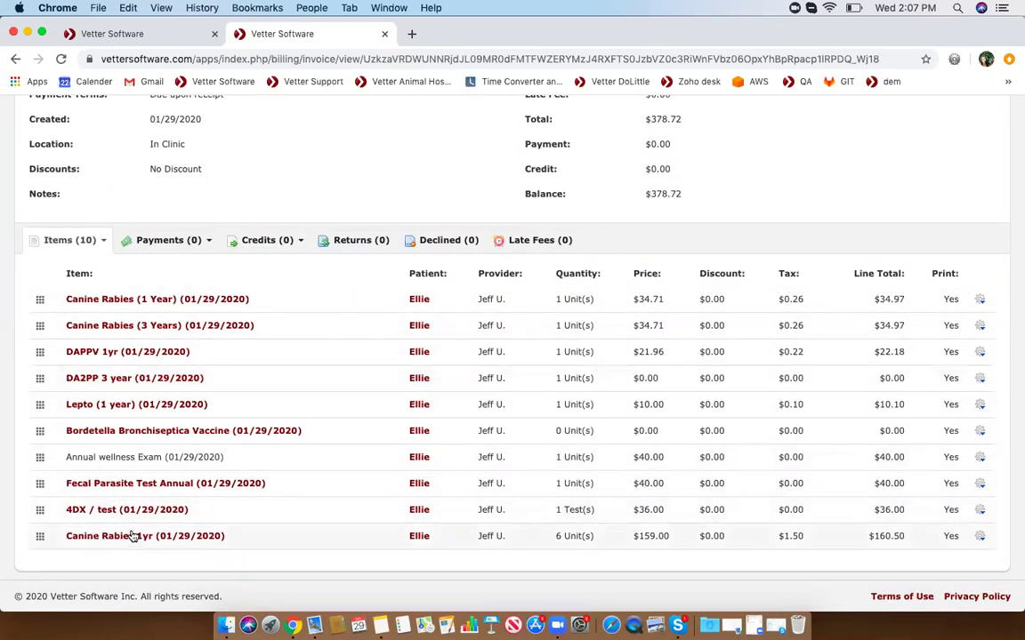
scroll(131, 535, up, 3)
scroll(103, 456, up, 1)
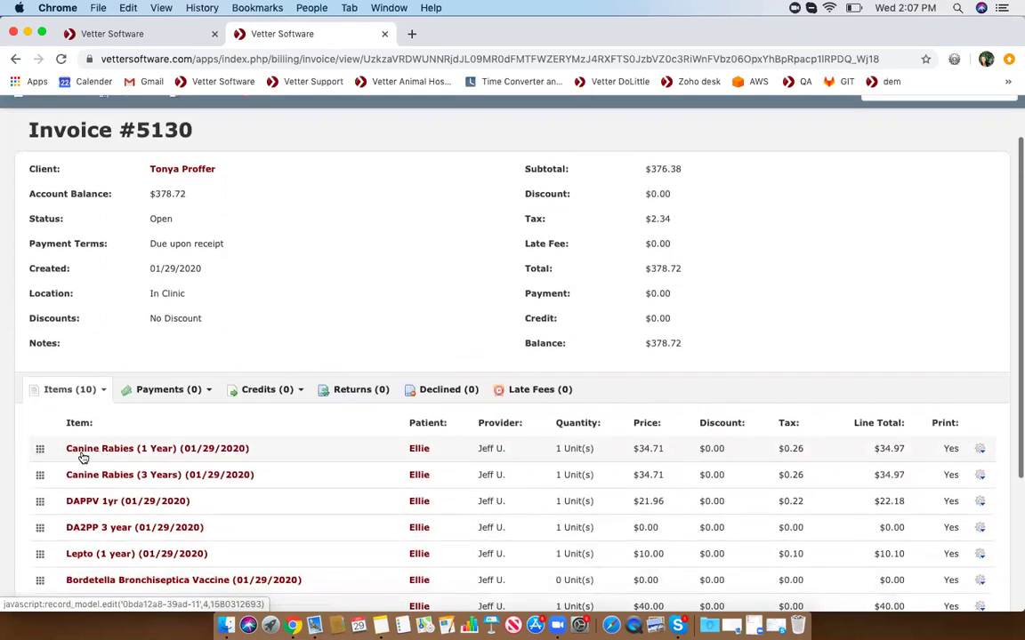
Search for "canine" in the return's new item form and compare the match with the client's $378.72 invoice
click(156, 38)
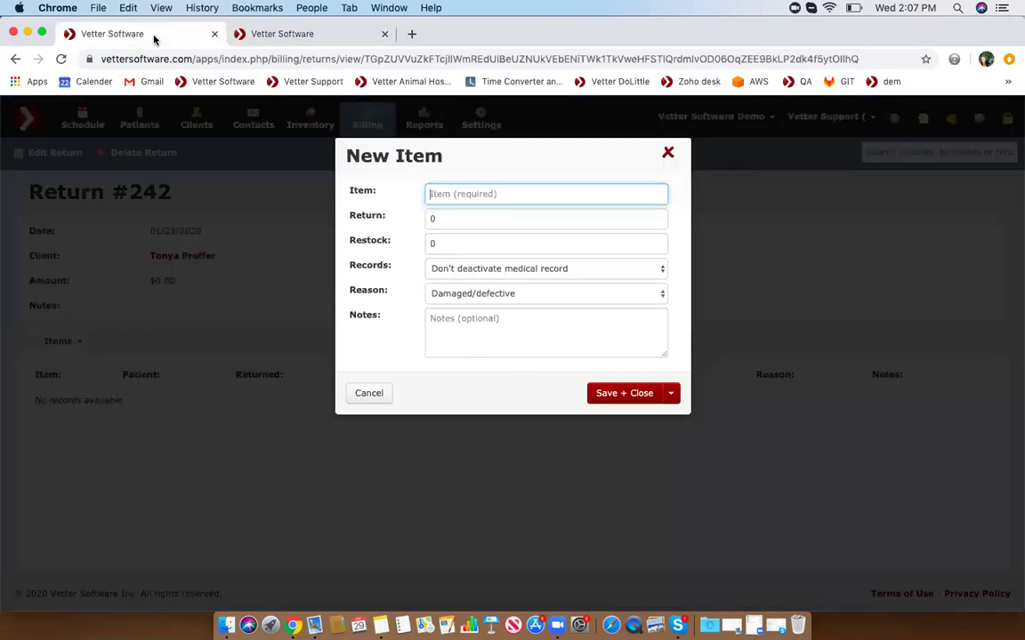
text(cab)
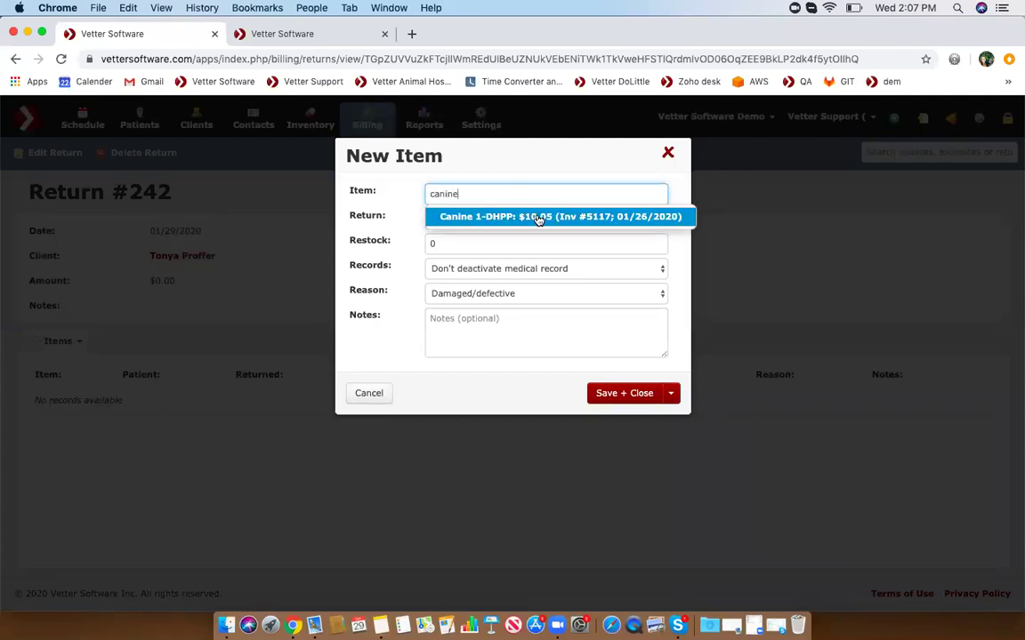
click(302, 34)
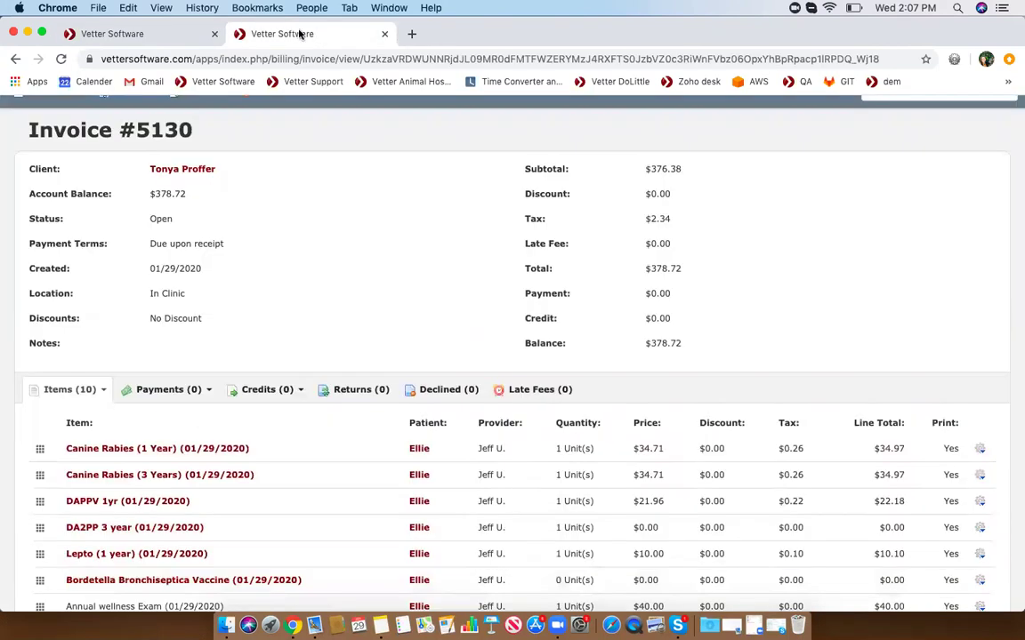
click(135, 33)
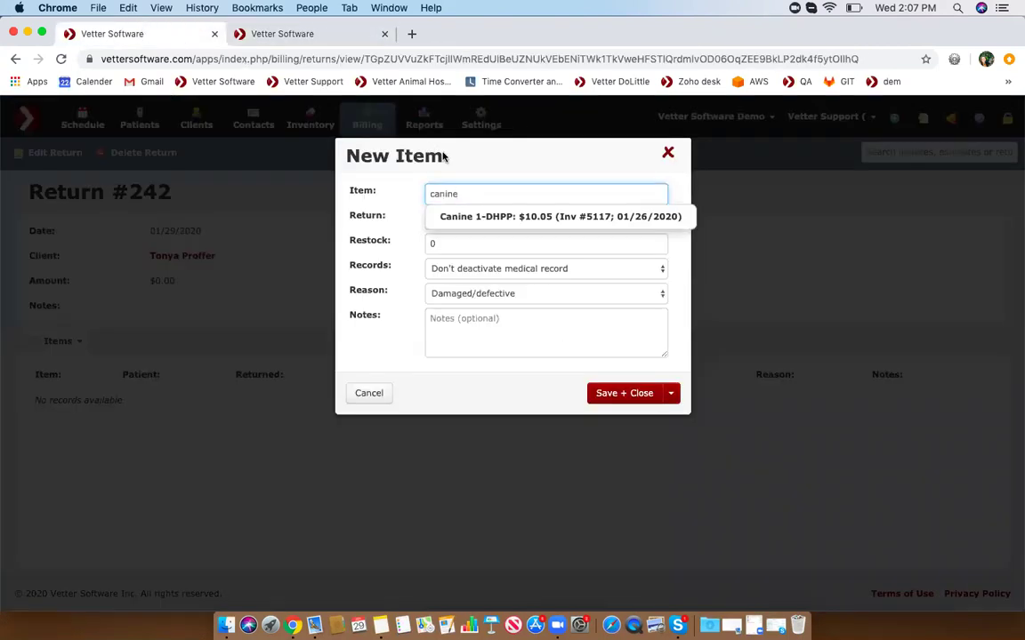
Search the return's item field for "rabies" instead and look through the items on the client's $378.72 invoice
drag(471, 191, 365, 194)
key(BackSpace)
text(rabies)
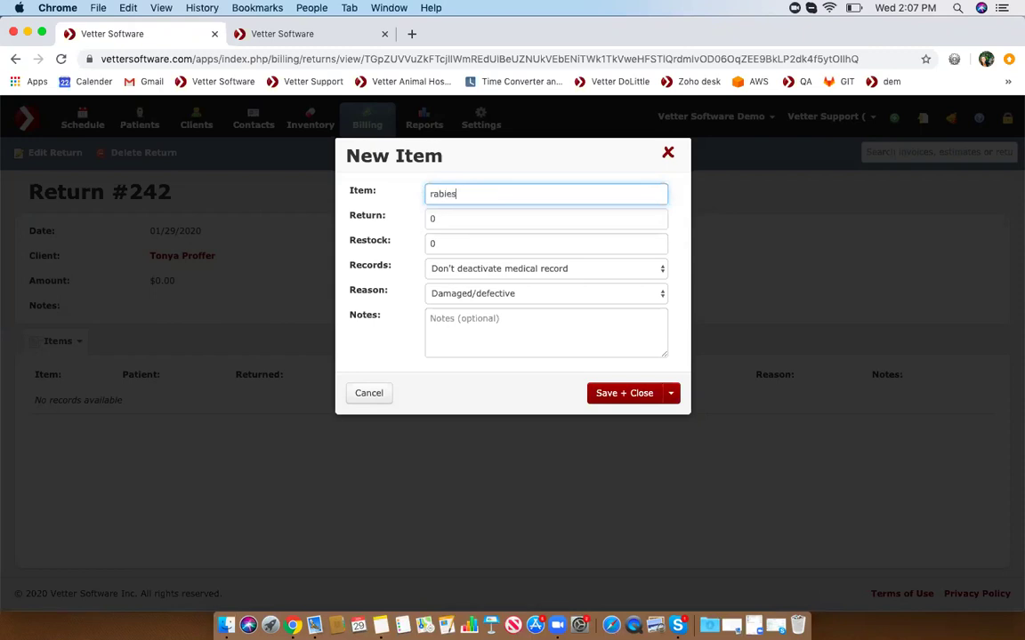
click(280, 37)
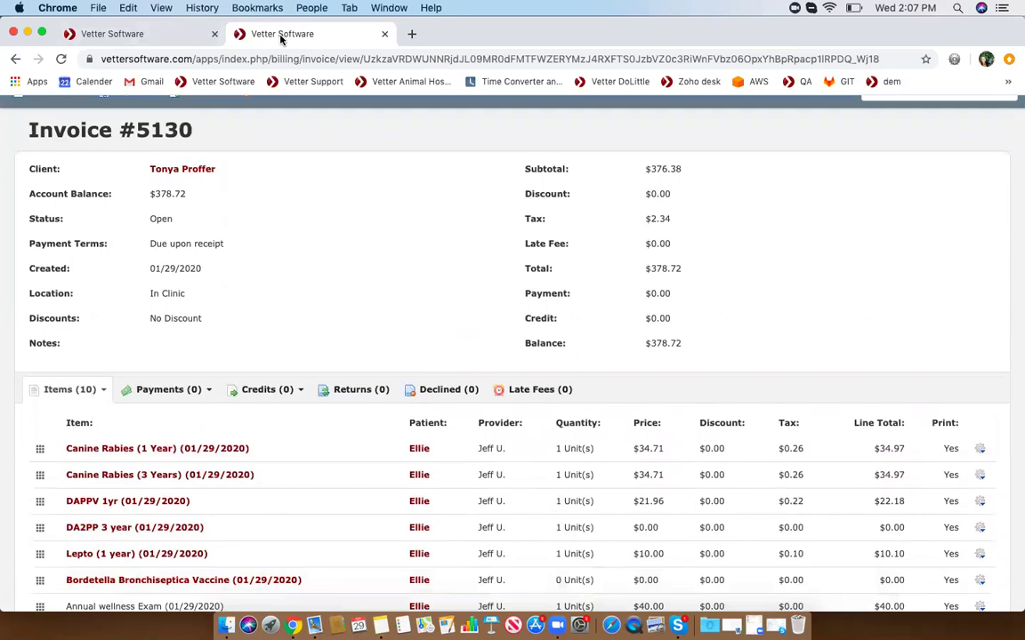
scroll(280, 277, down, 5)
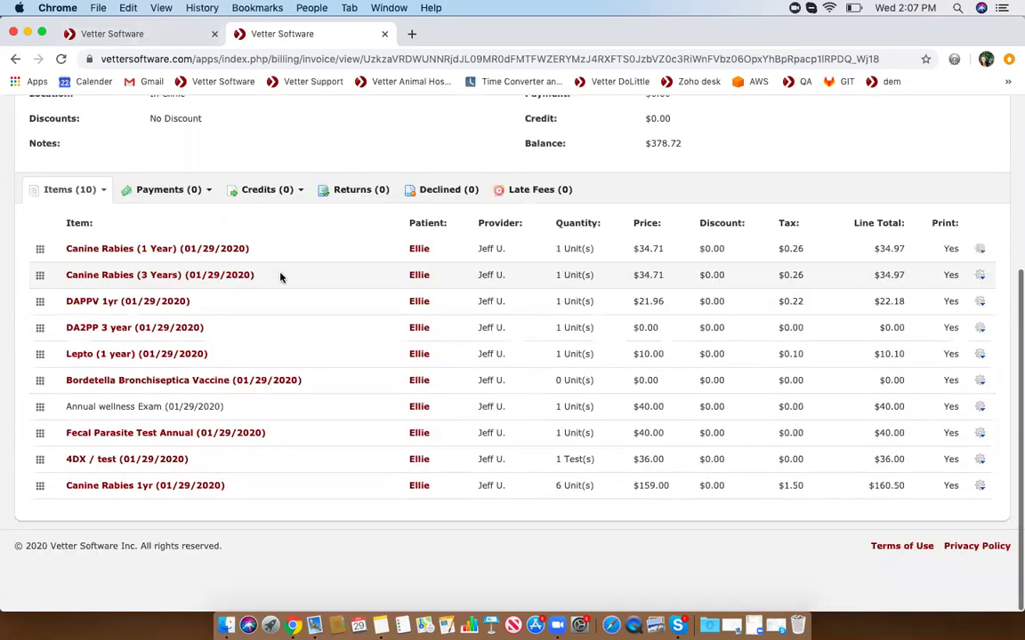
scroll(280, 277, up, 6)
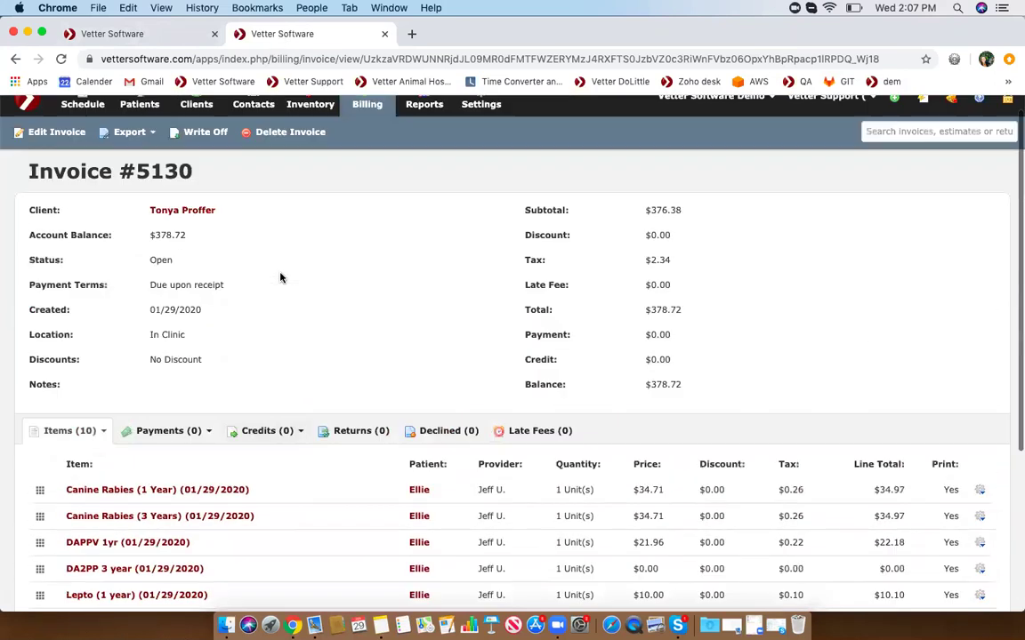
scroll(280, 277, down, 3)
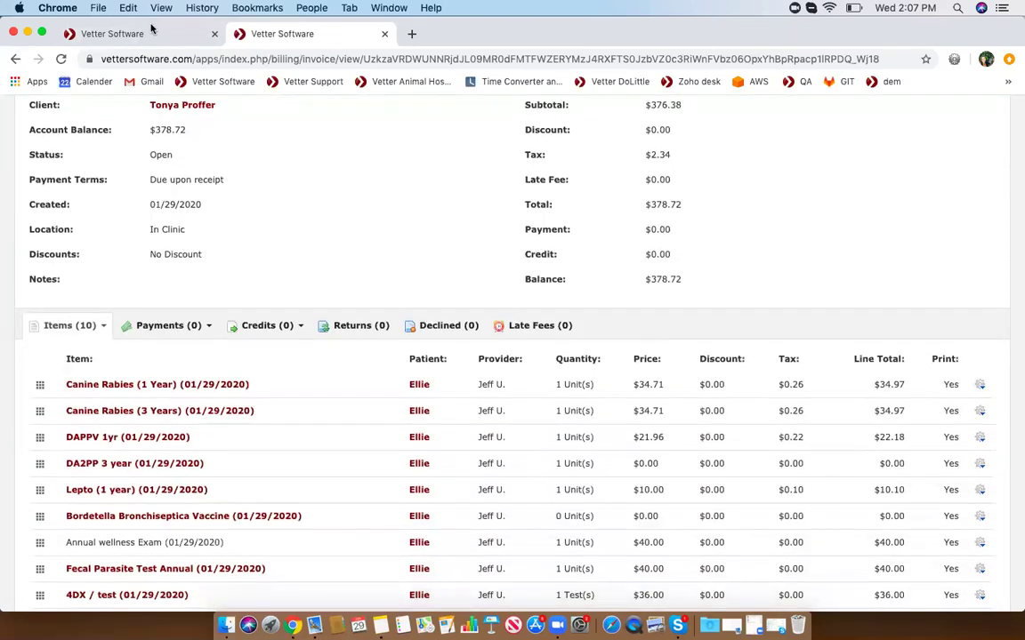
Switch back to the return and replace its item search text with "fecal"
click(107, 35)
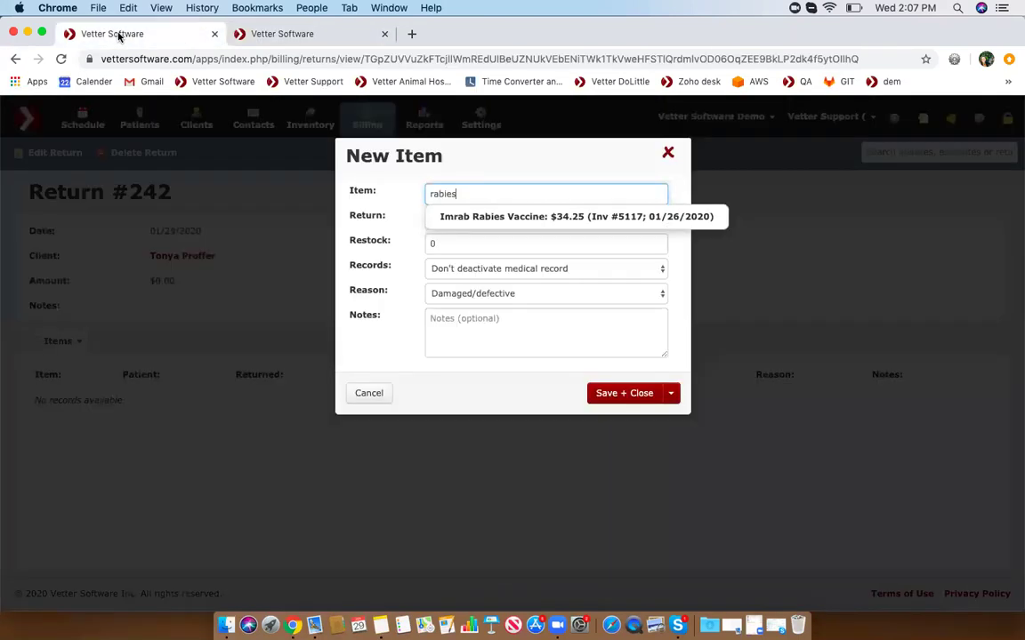
double_click(449, 195)
text(fecal)
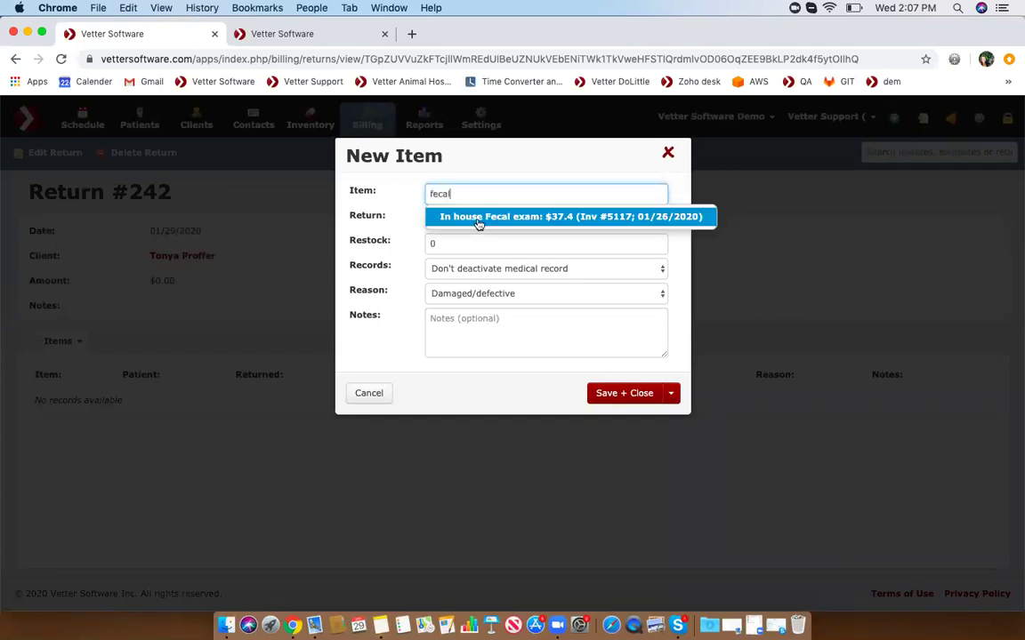
Check the details of the $378.72 invoice and open its client's record in a new browser tab
click(259, 35)
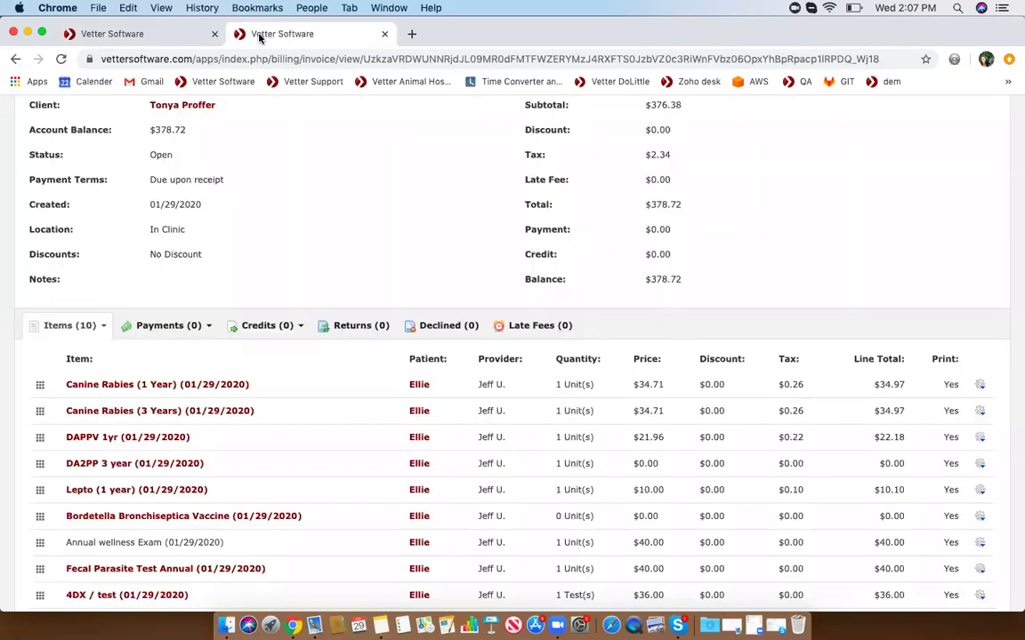
scroll(151, 291, up, 5)
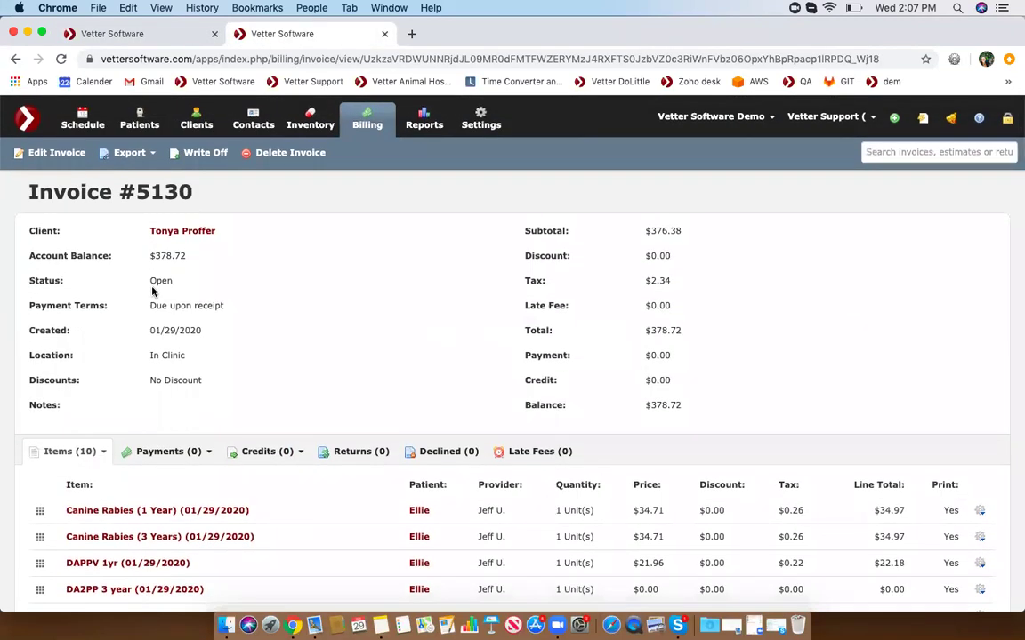
scroll(151, 290, down, 3)
scroll(151, 288, up, 2)
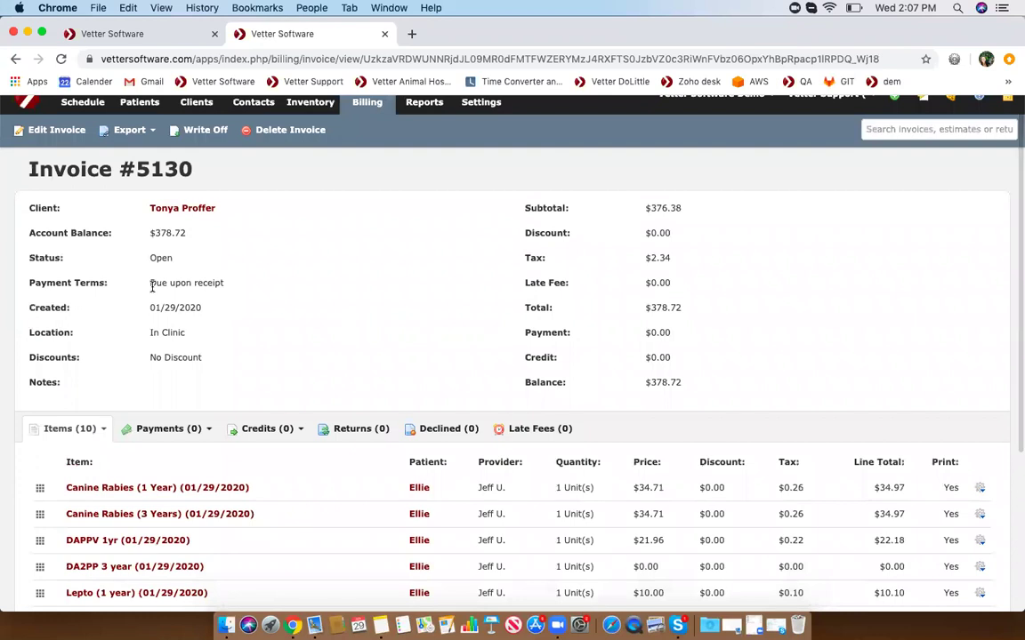
scroll(200, 196, up, 1)
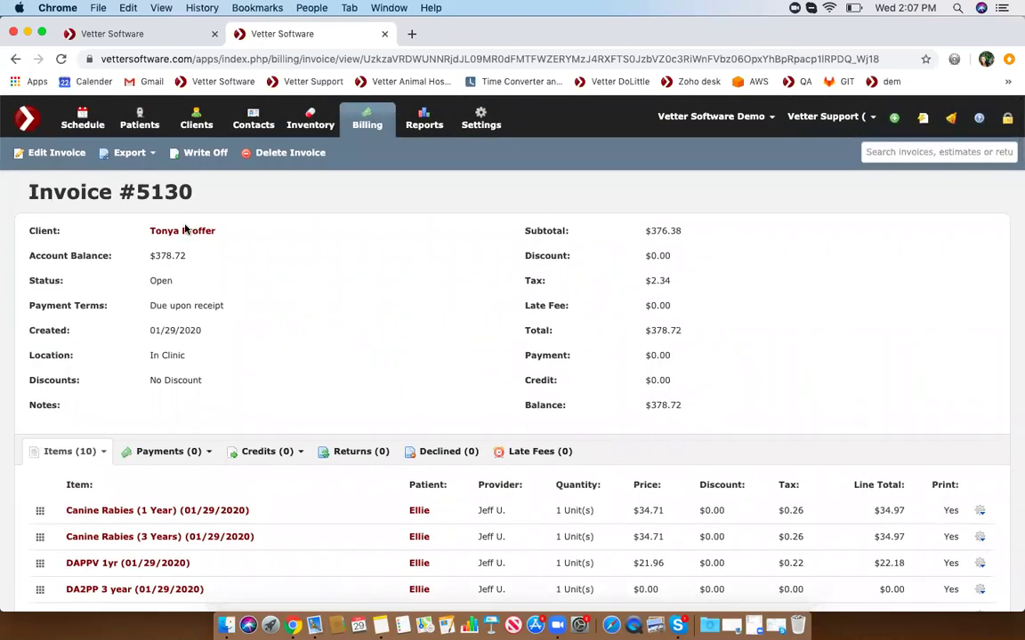
right_click(185, 228)
click(231, 239)
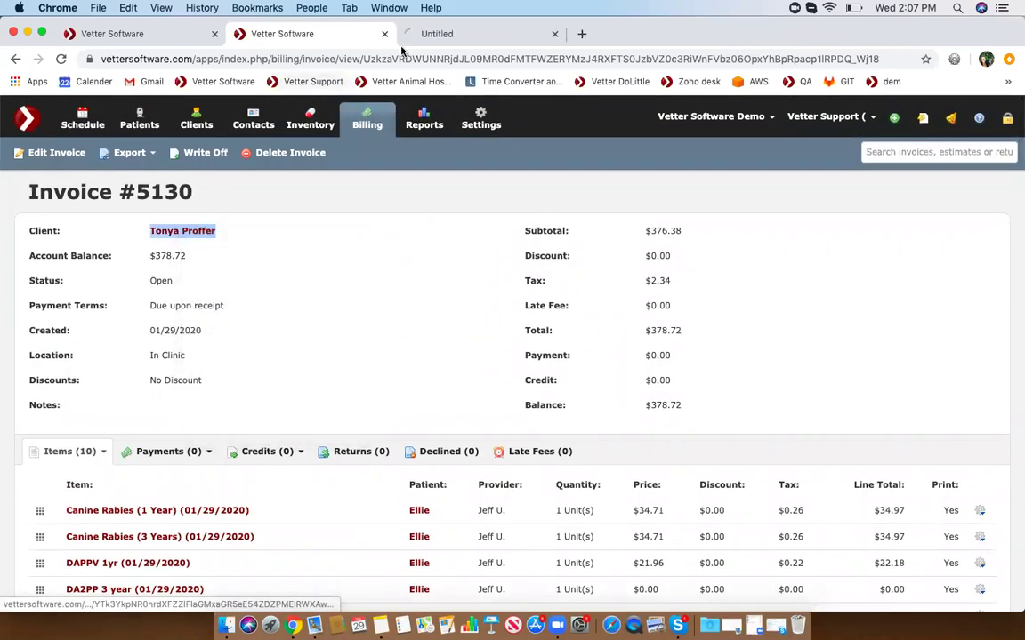
click(427, 34)
scroll(288, 345, down, 3)
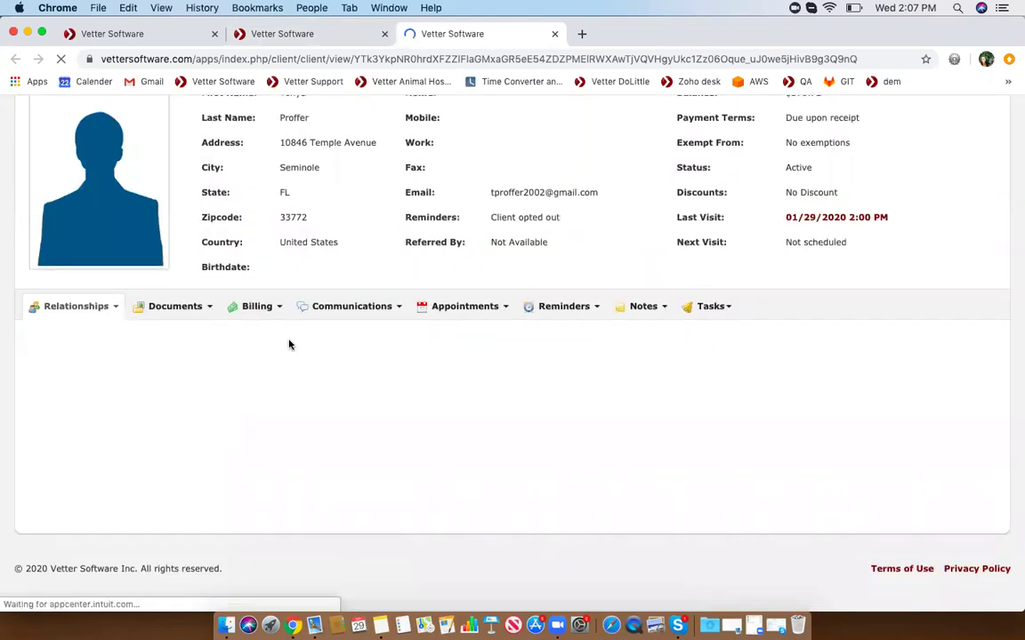
List the client's invoices in the billing section of the client record and open the $378.72 invoice
click(254, 306)
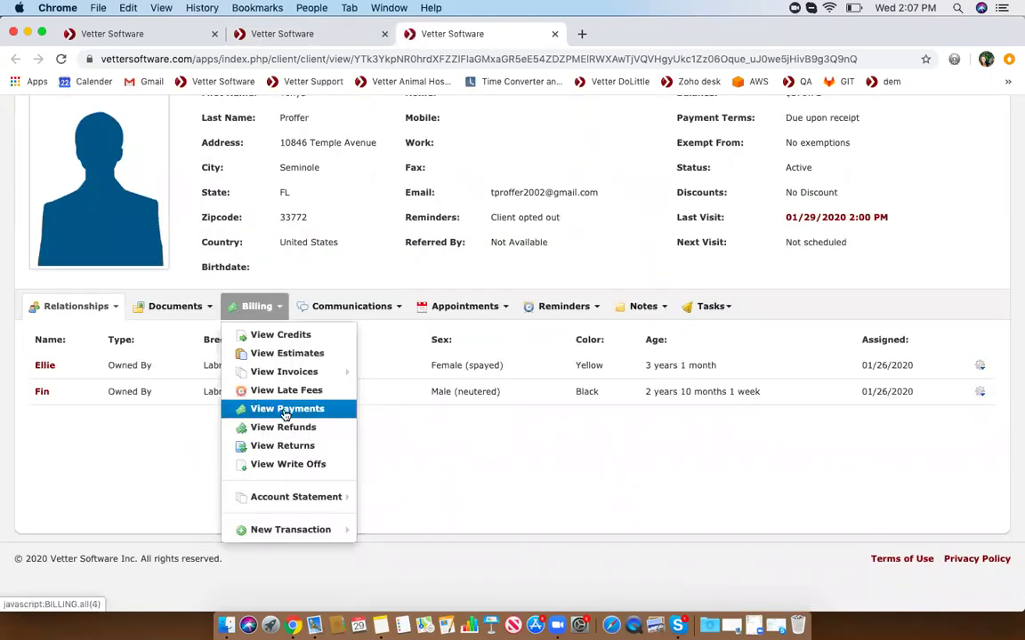
mouse_move(303, 372)
click(386, 408)
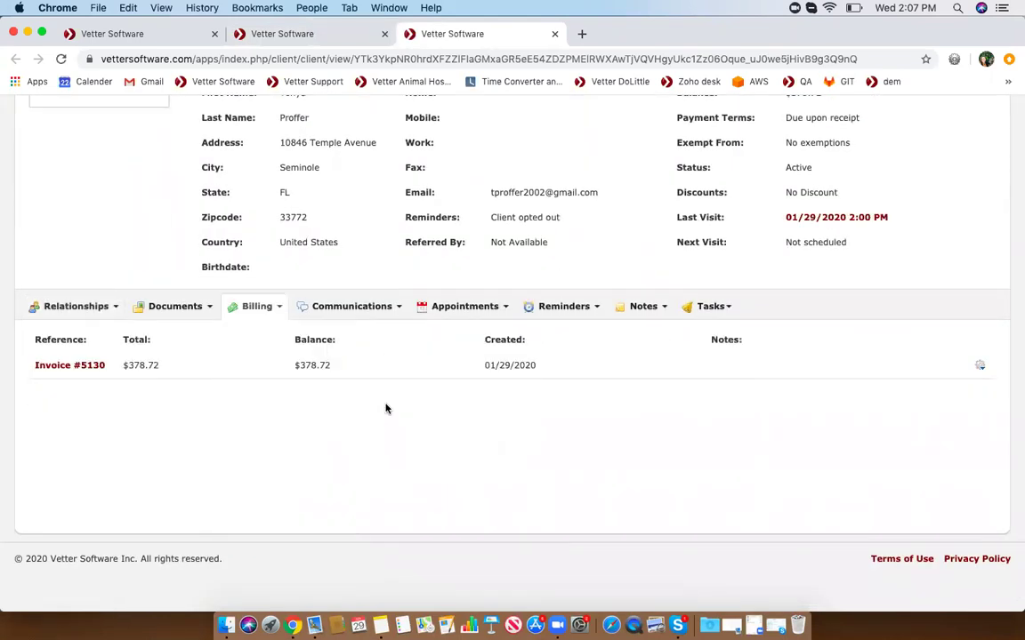
click(79, 371)
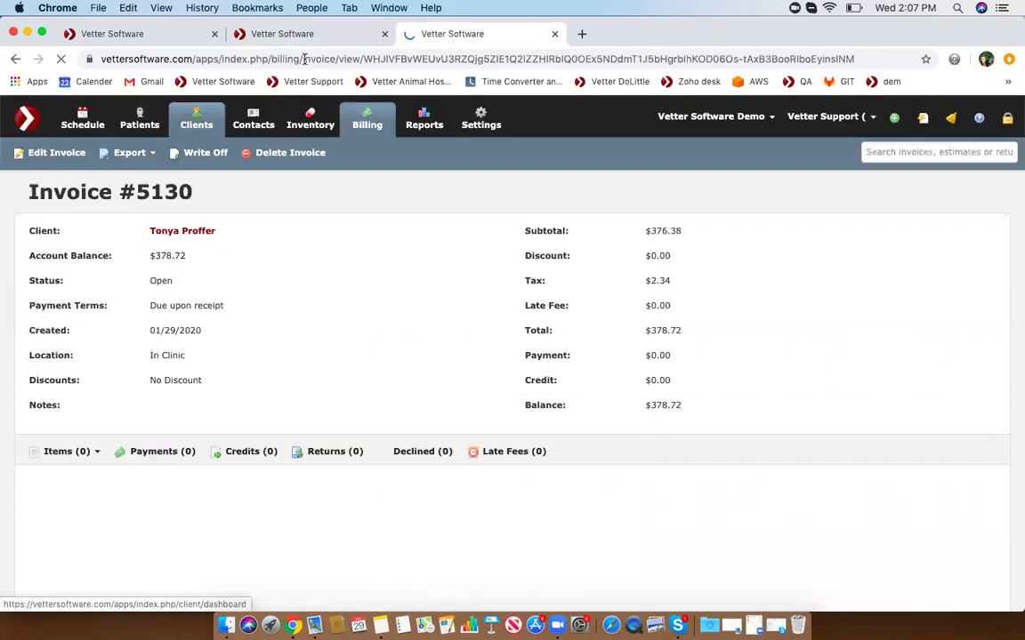
Compare the return's fecal item suggestion with the items on the $378.72 invoice and go back to the return
click(135, 34)
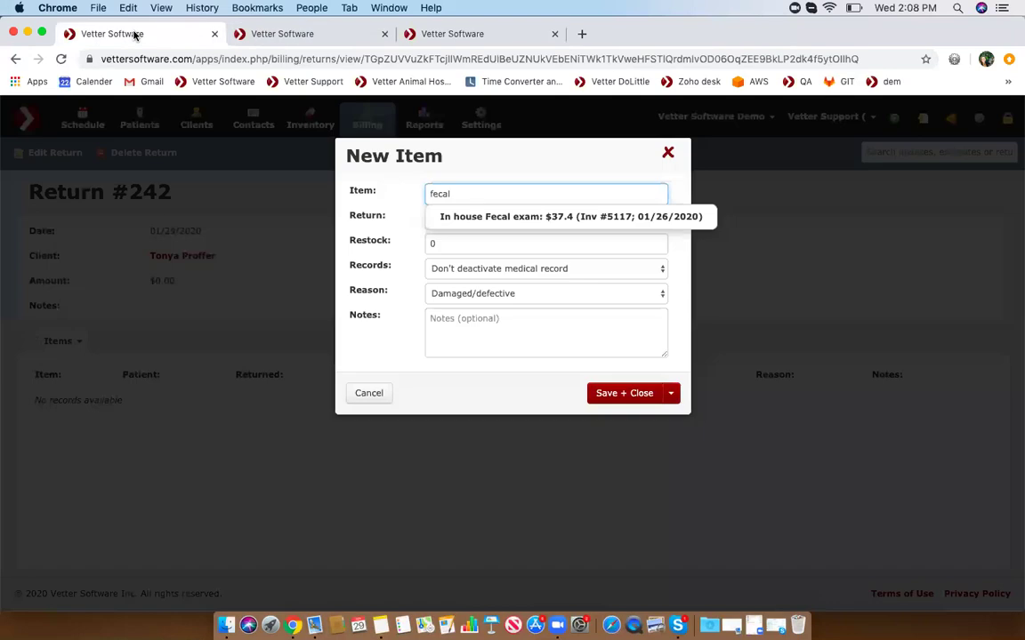
click(308, 34)
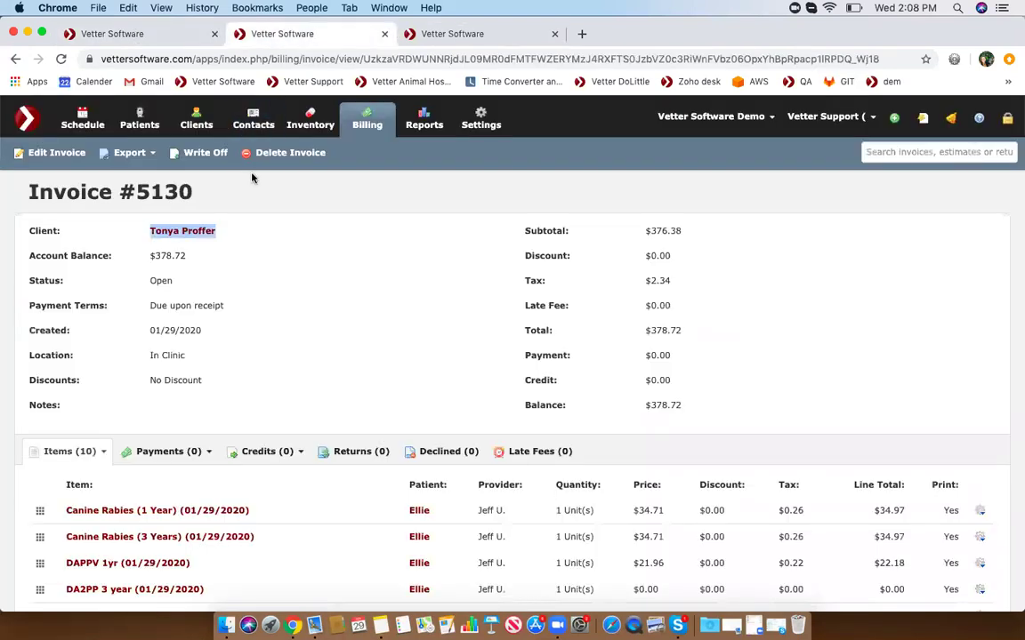
scroll(251, 178, down, 5)
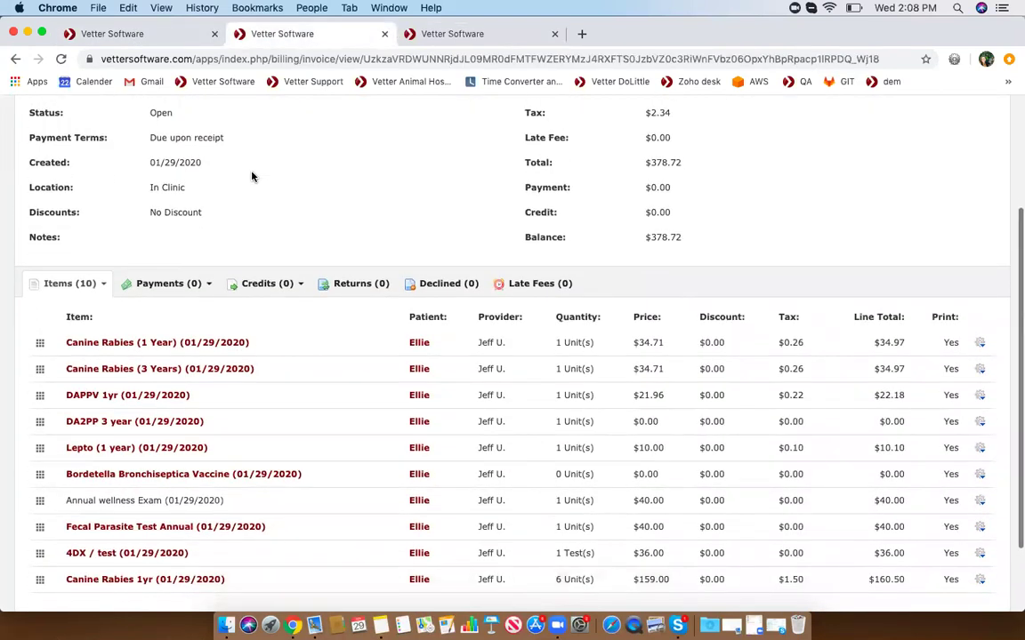
scroll(251, 177, up, 5)
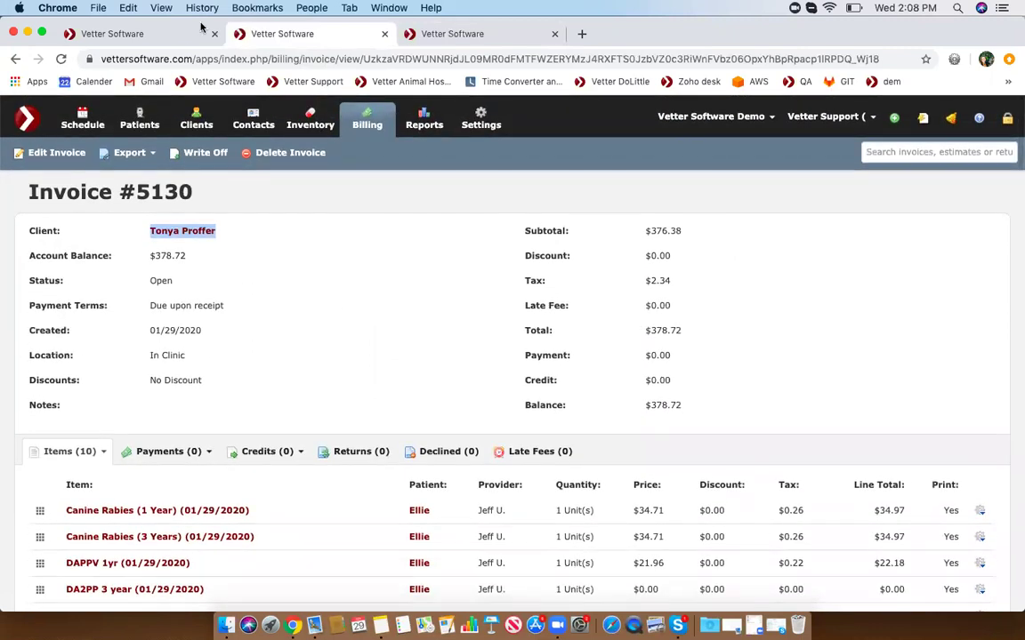
click(180, 33)
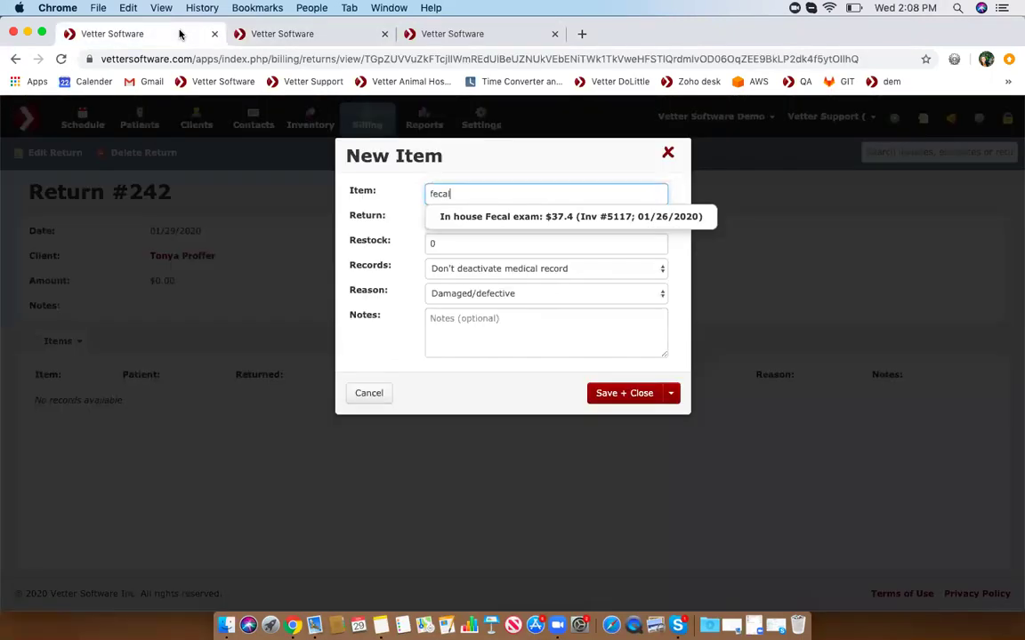
Select the $37.4 In house Fecal exam from 01/26/2020 as the return item, with return quantity 1 and restock 0
click(469, 219)
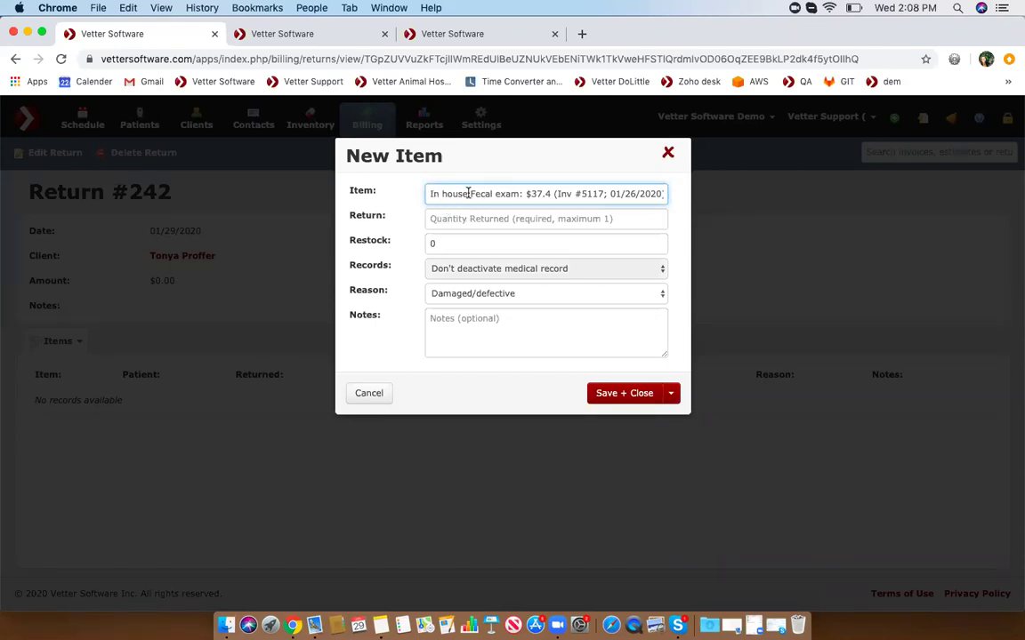
click(451, 222)
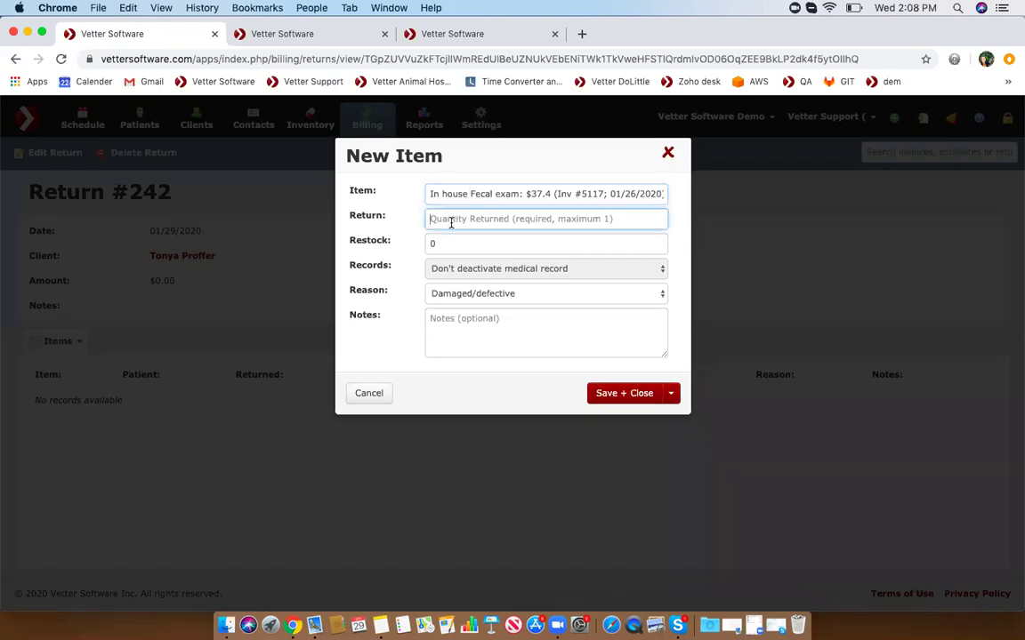
text(1)
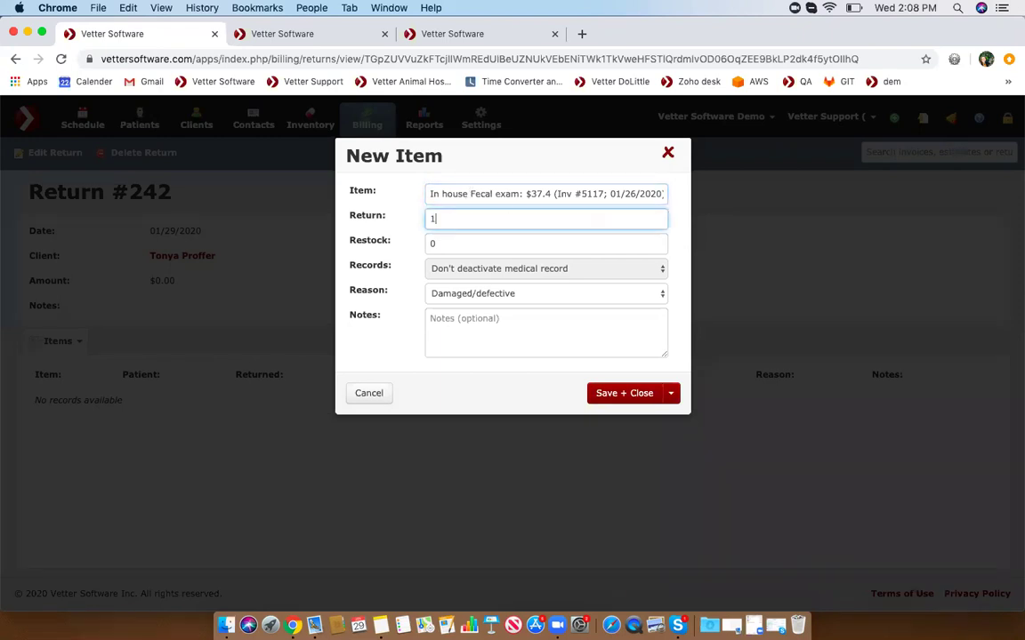
click(439, 243)
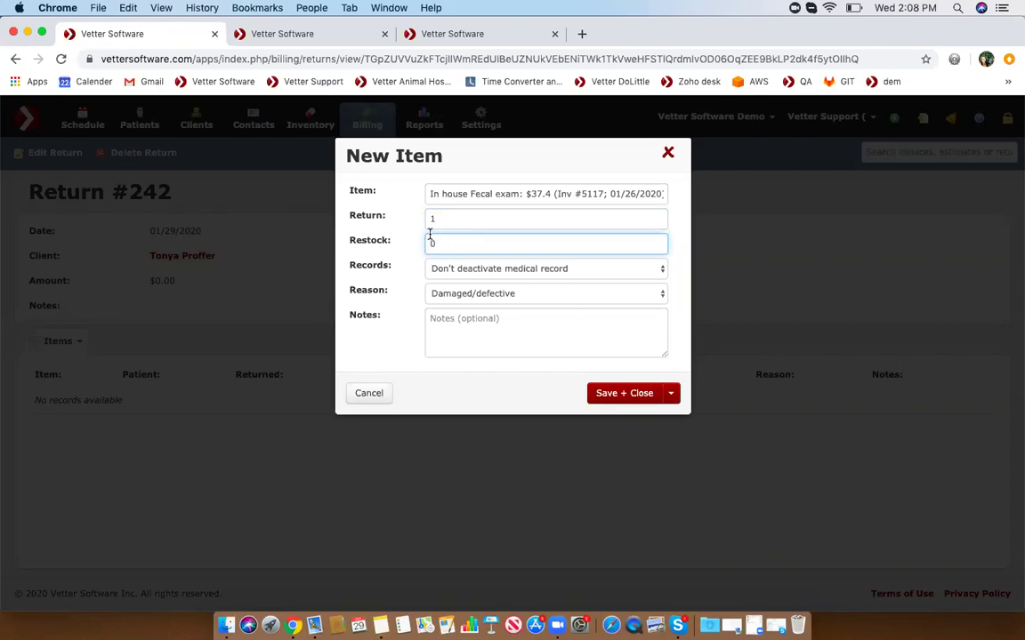
Keep "Don't deactivate medical record" and the reason "Damaged/defective", and save the fecal exam item with a new blank item form following
click(455, 272)
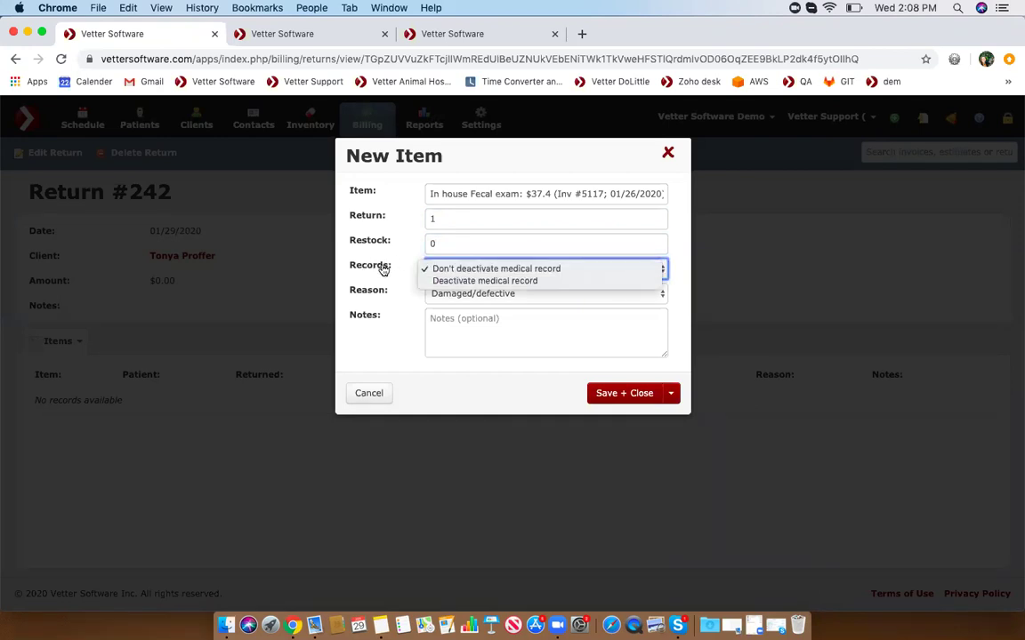
click(442, 271)
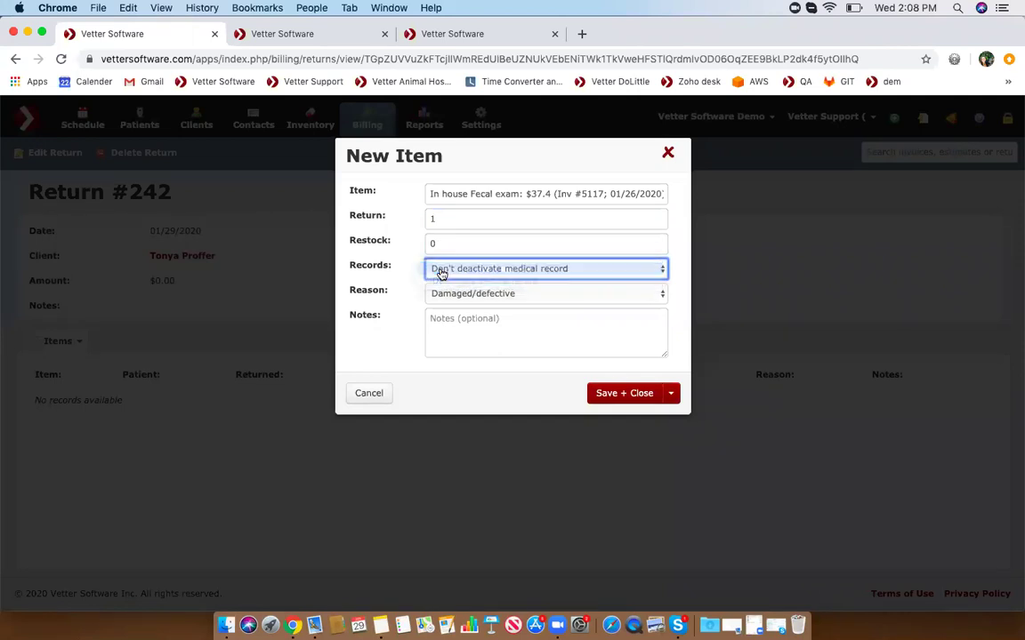
click(451, 300)
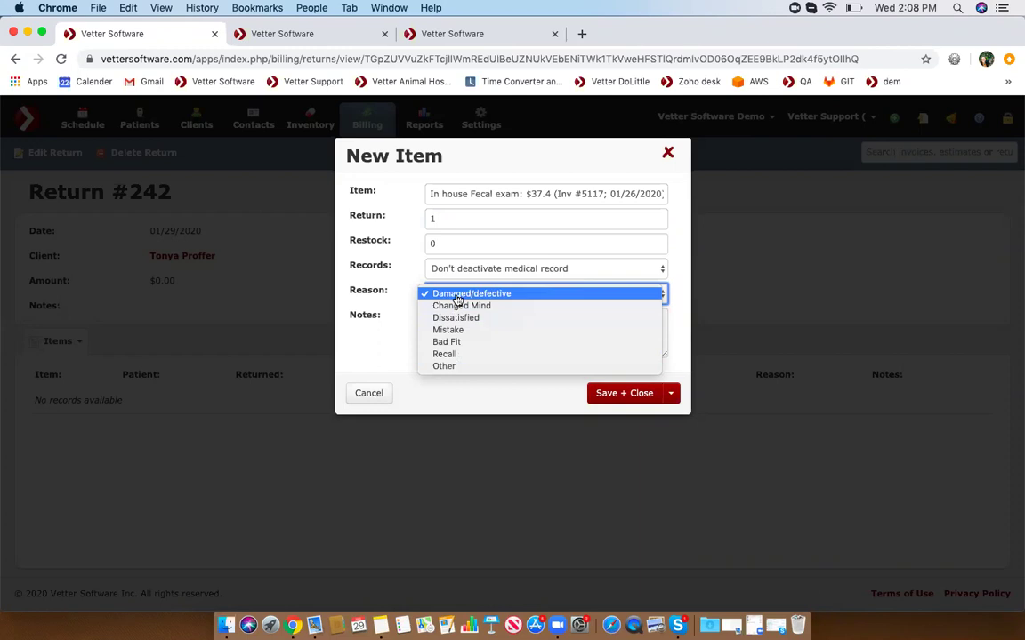
click(455, 296)
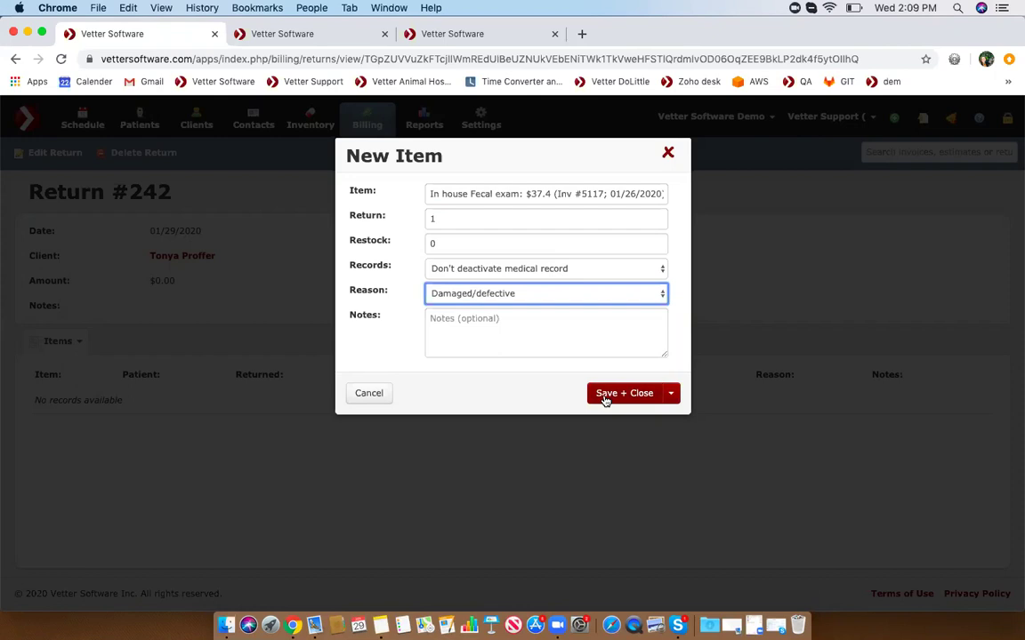
click(672, 395)
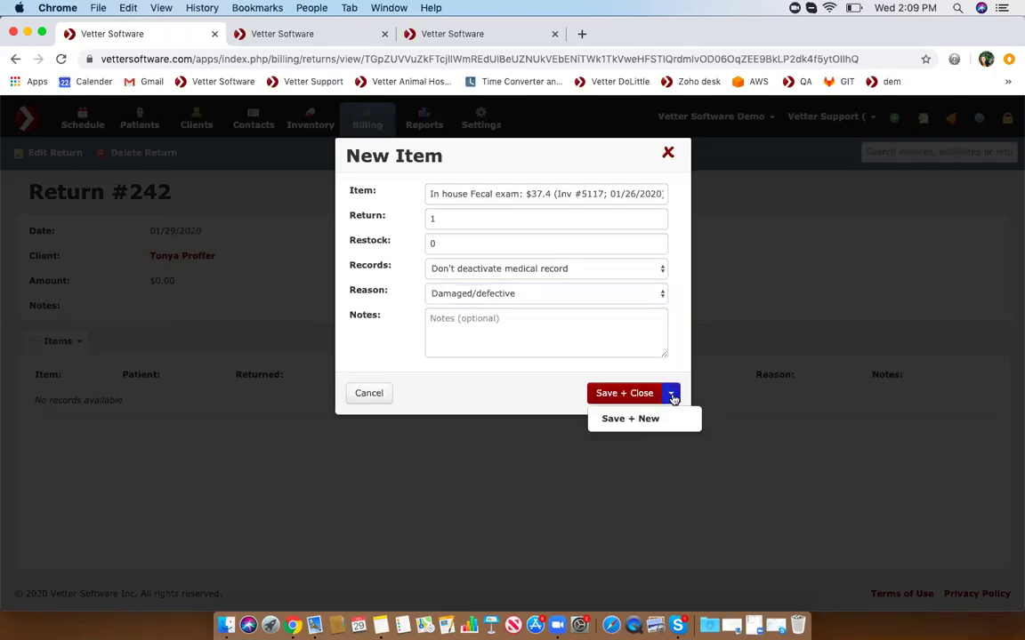
click(629, 422)
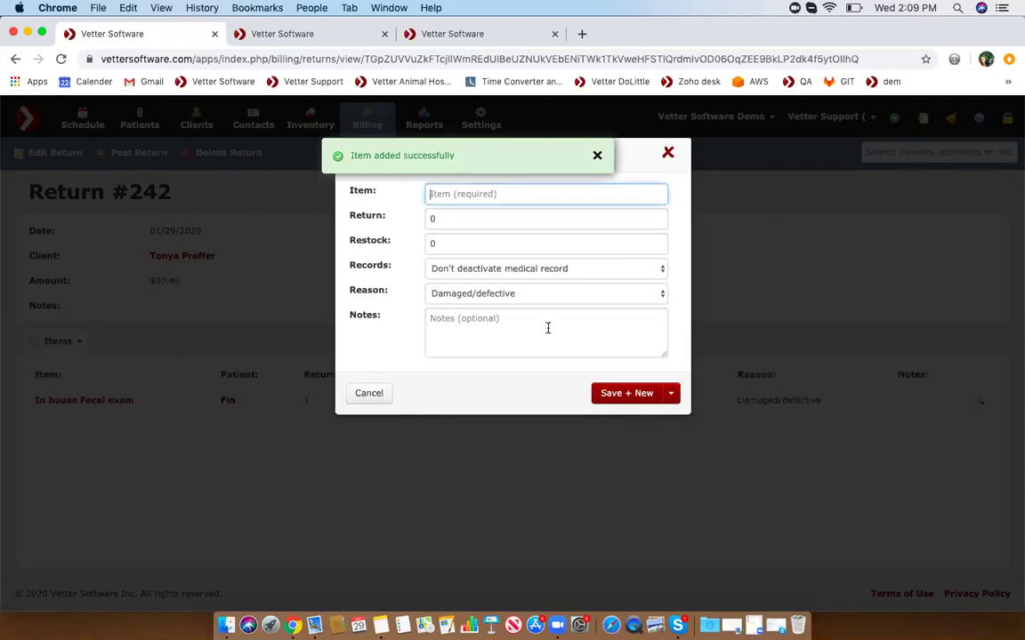
Add the $34.25 Imrab Rabies Vaccine from 01/26/2020 to the return with return quantity 1, save it, and close the blank item form
text(dh)
key(BackSpace)
text(rab)
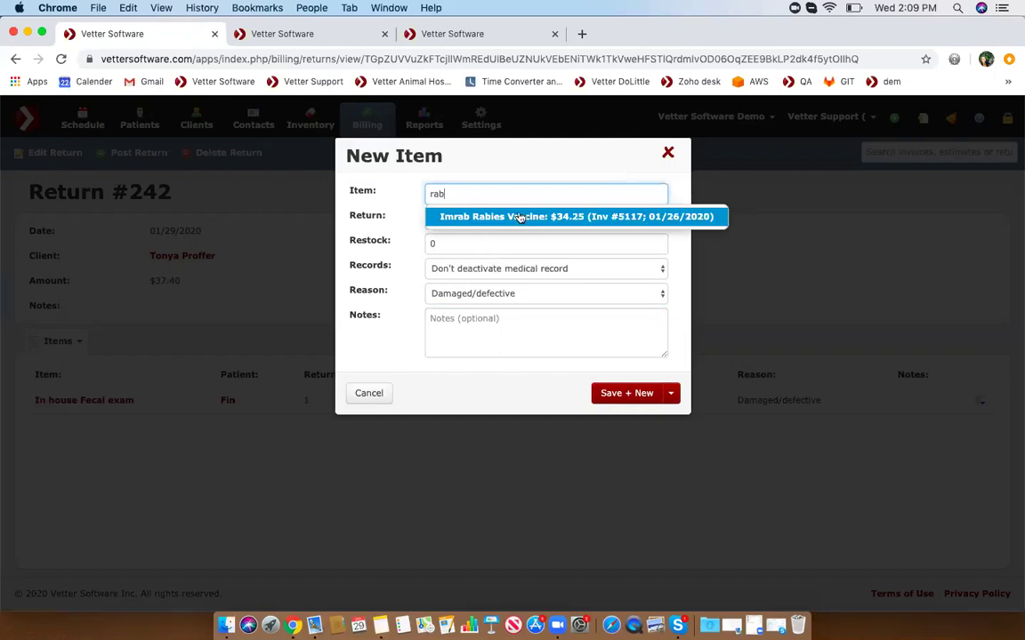
click(474, 216)
click(521, 216)
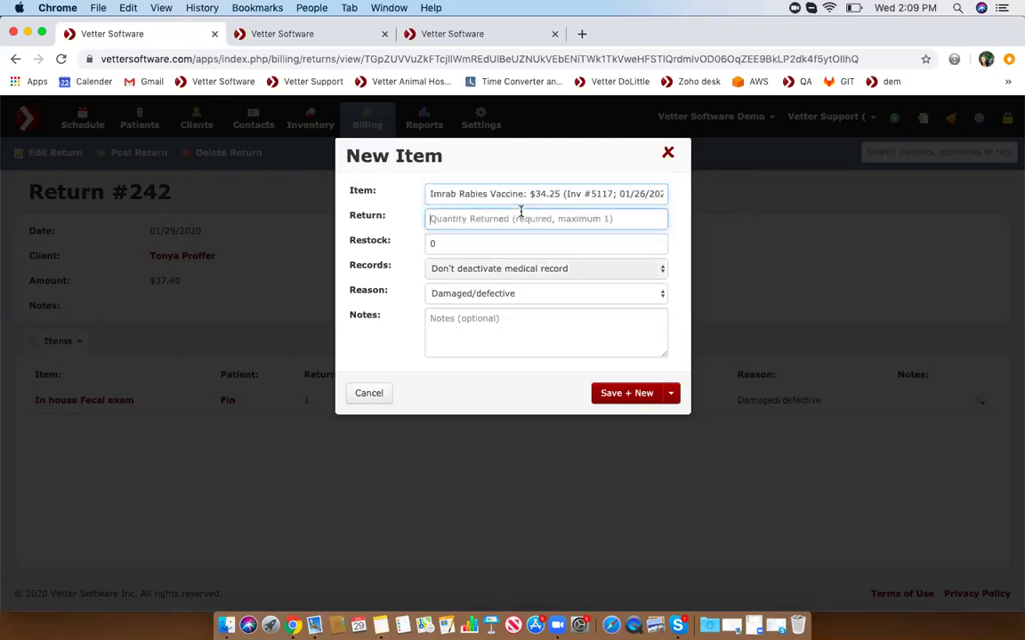
text(1)
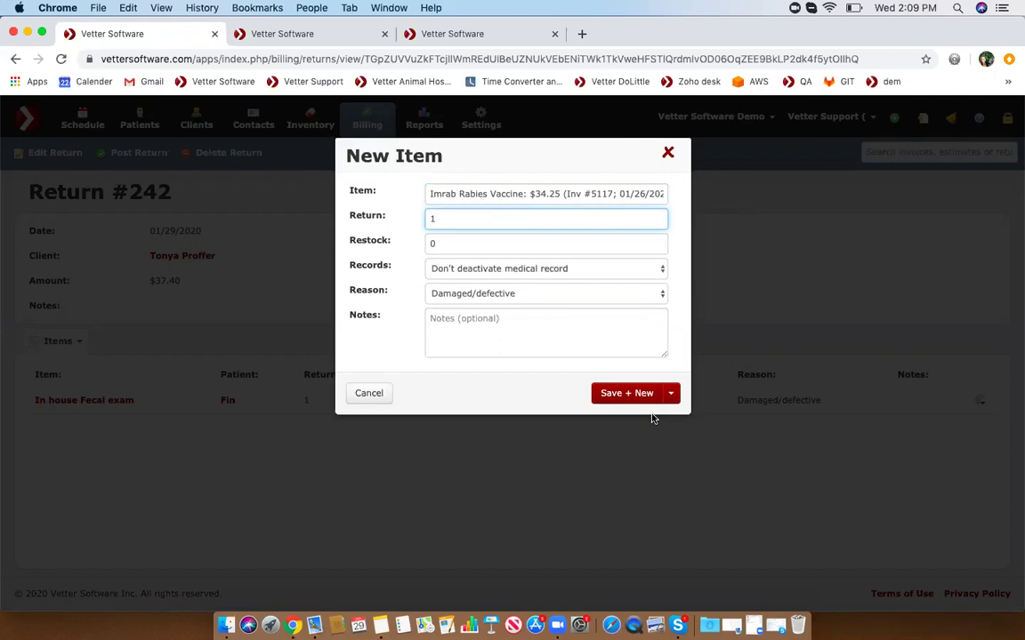
click(629, 394)
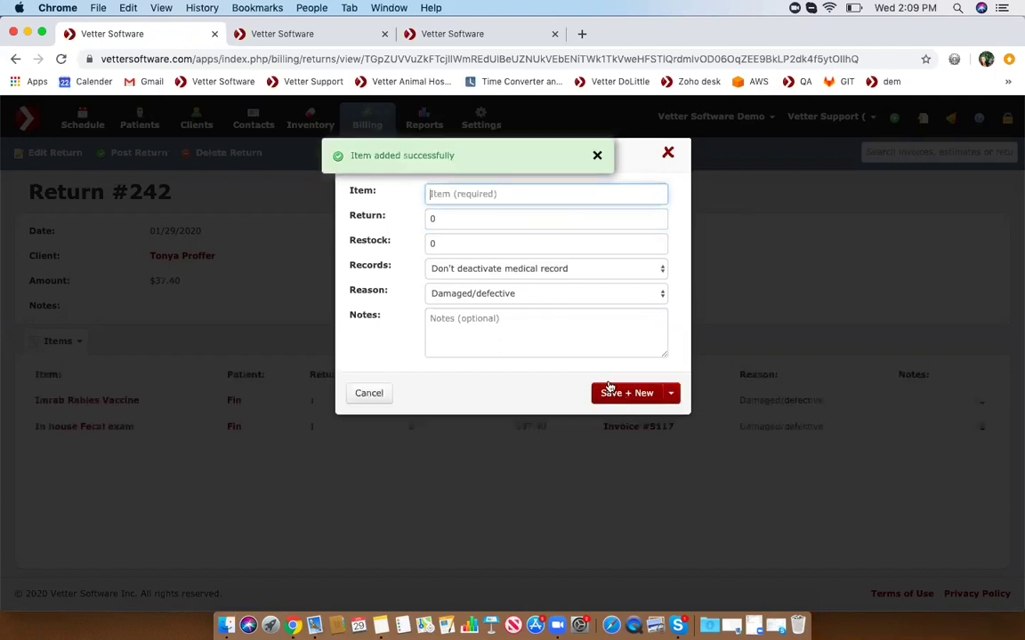
click(668, 153)
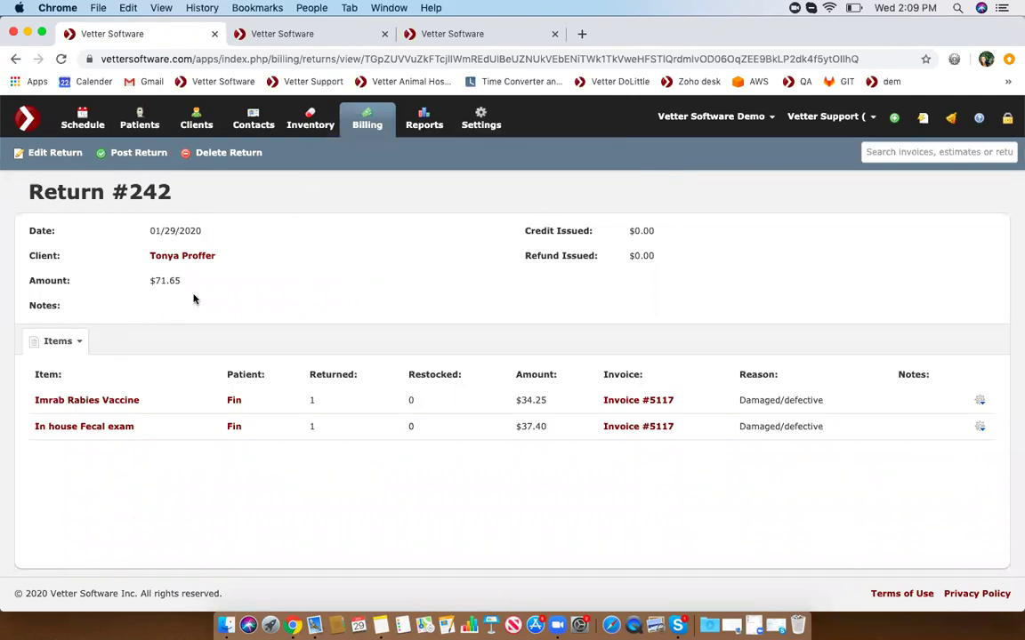
Post the return with its total issued as a Cash refund
click(118, 154)
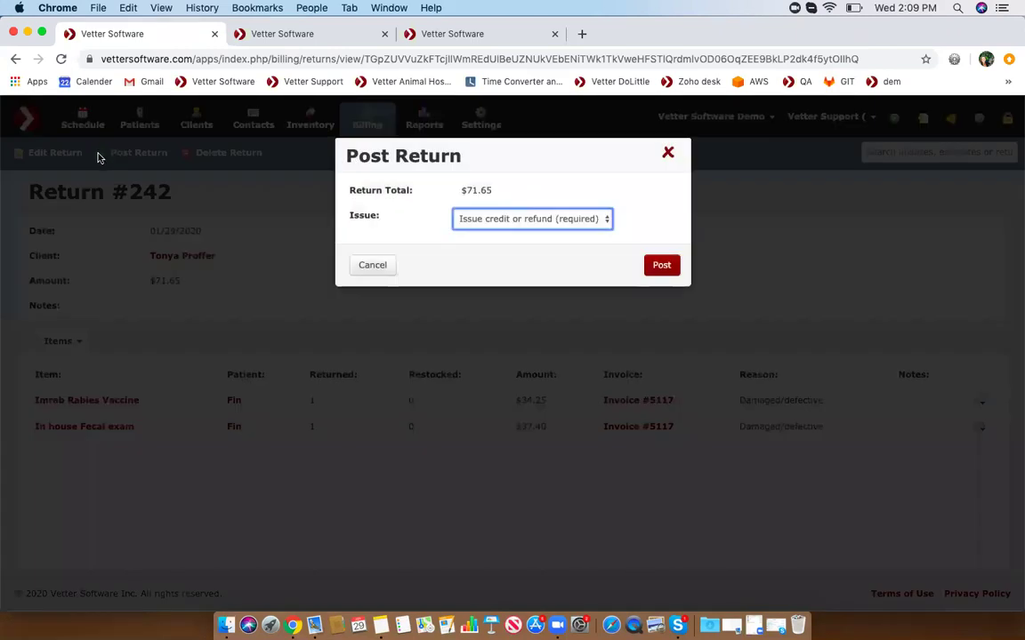
click(487, 220)
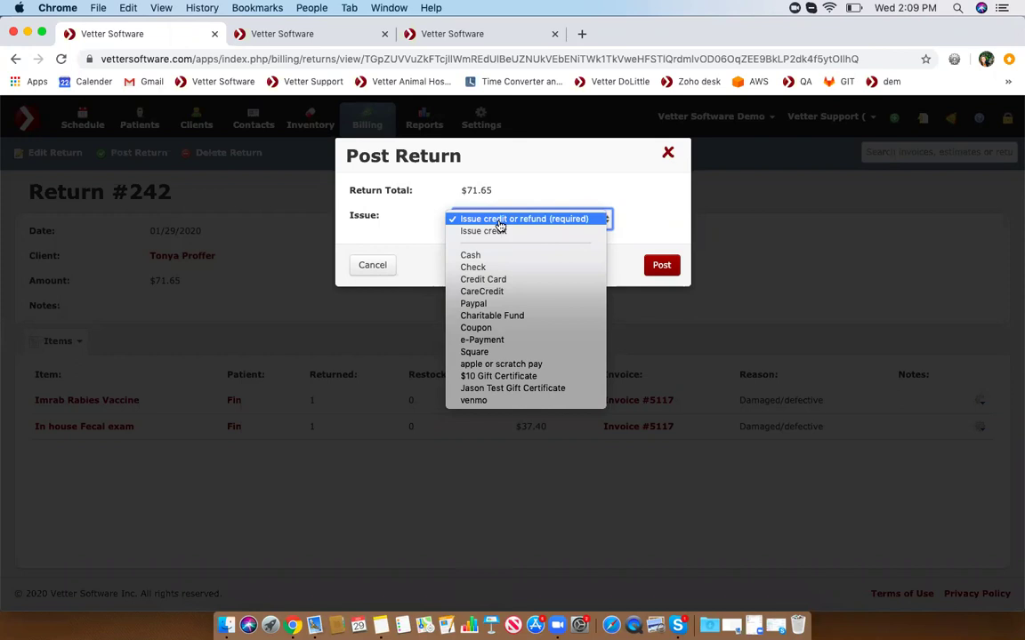
click(499, 223)
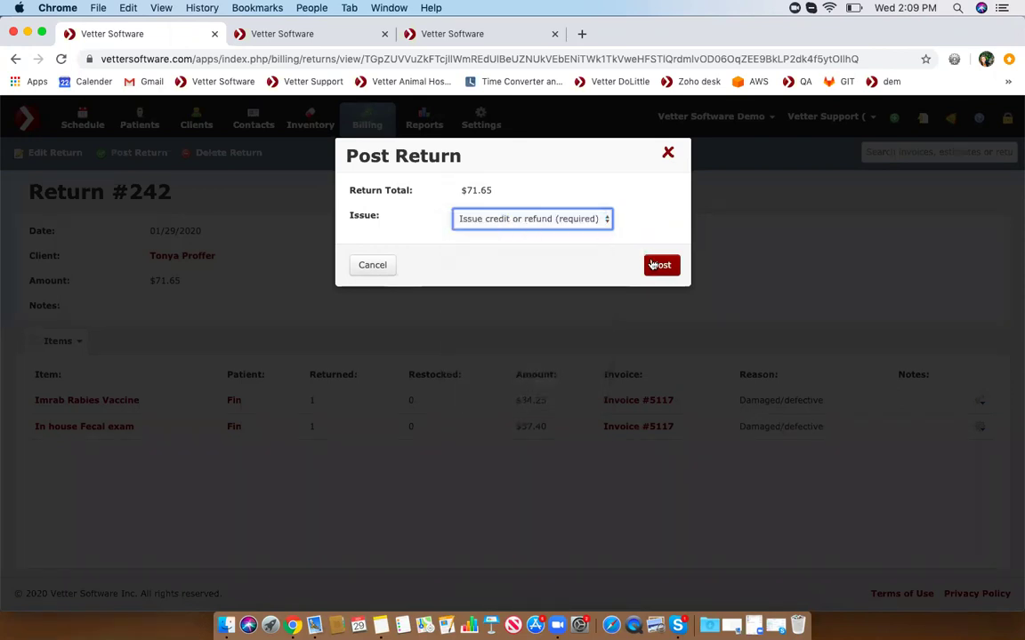
click(589, 222)
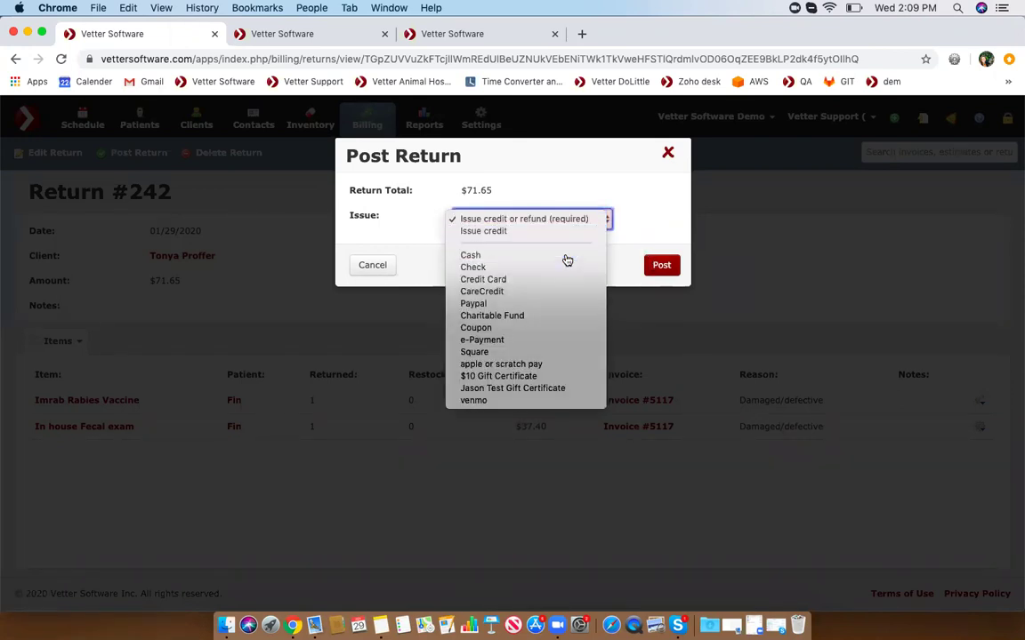
click(567, 257)
click(552, 223)
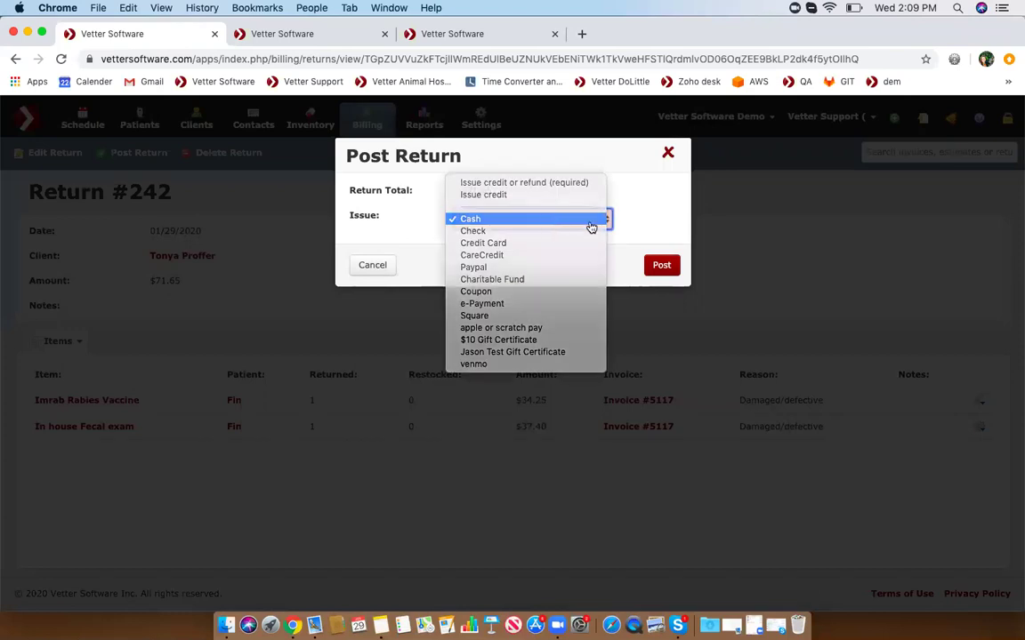
click(590, 222)
click(674, 265)
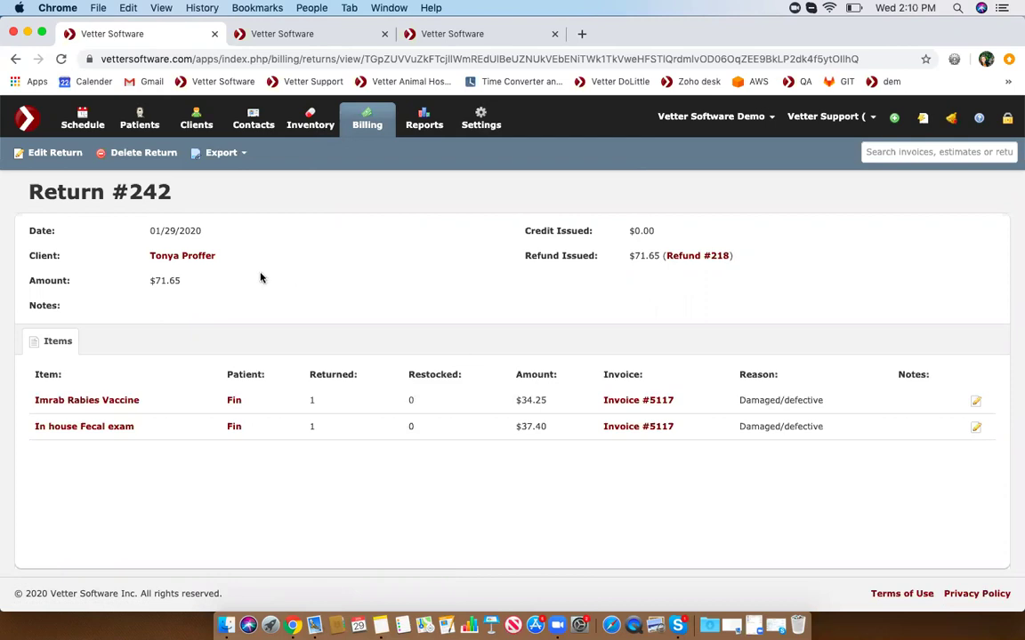
Open the client's record from the return in a new tab and close the two older client and invoice tabs
right_click(185, 260)
click(222, 261)
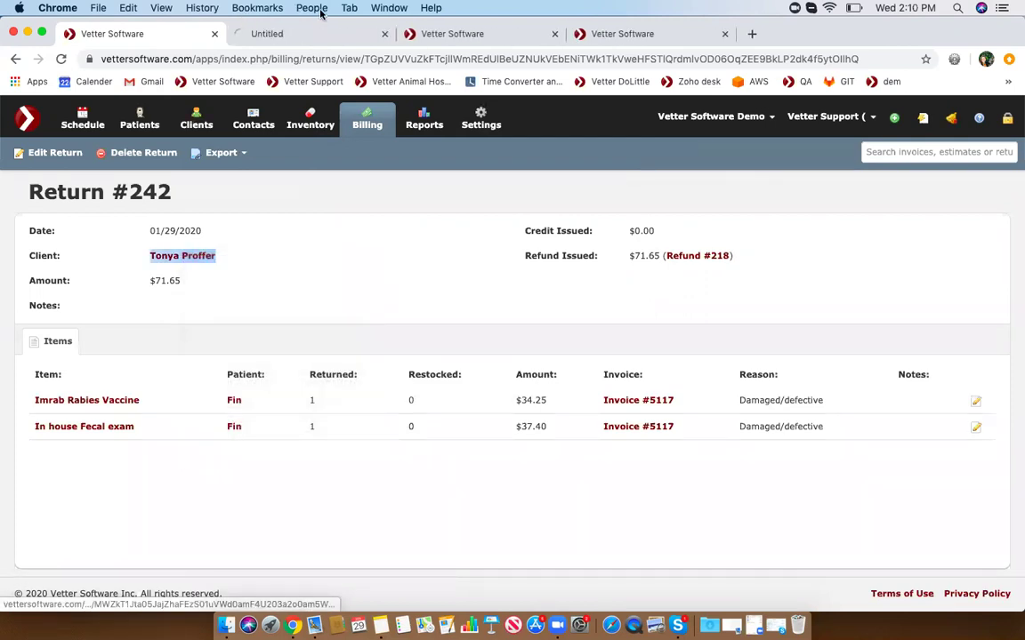
click(555, 34)
click(555, 34)
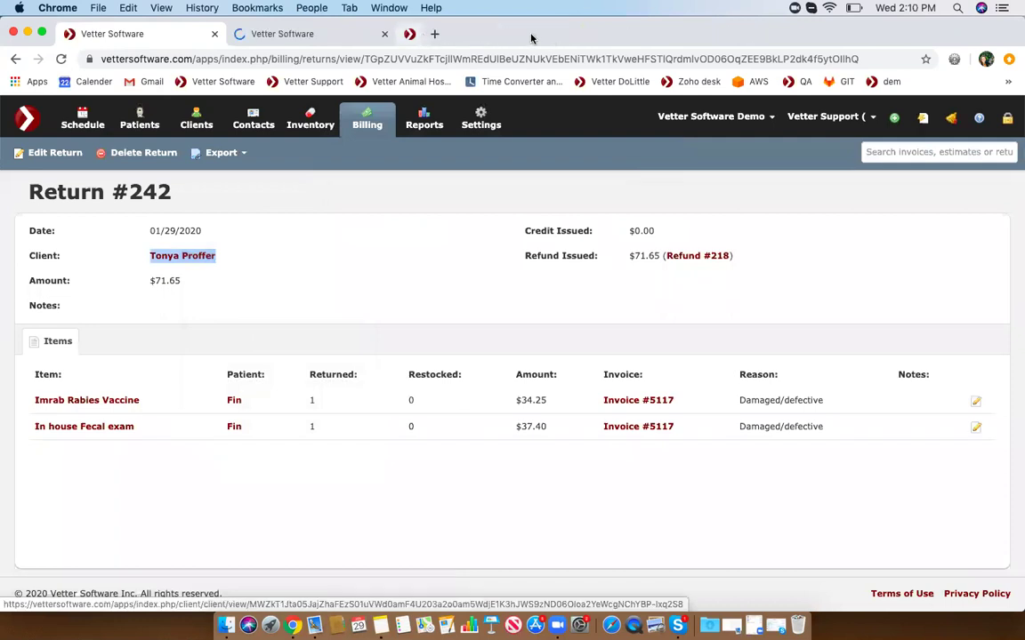
click(316, 37)
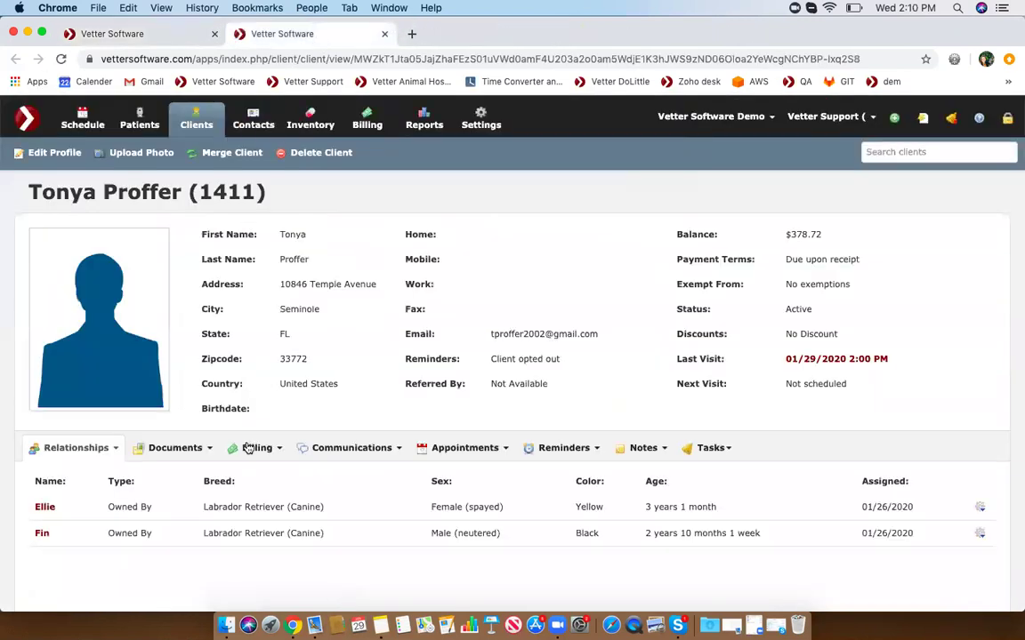
List the client's refunds in the billing section of the client record
click(253, 451)
scroll(253, 454, down, 3)
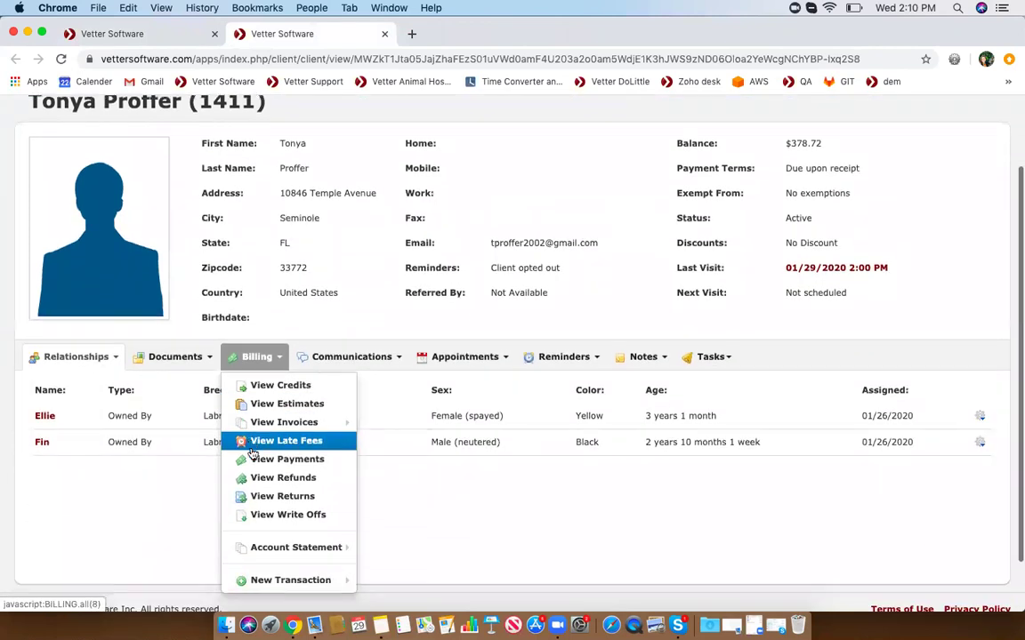
click(260, 466)
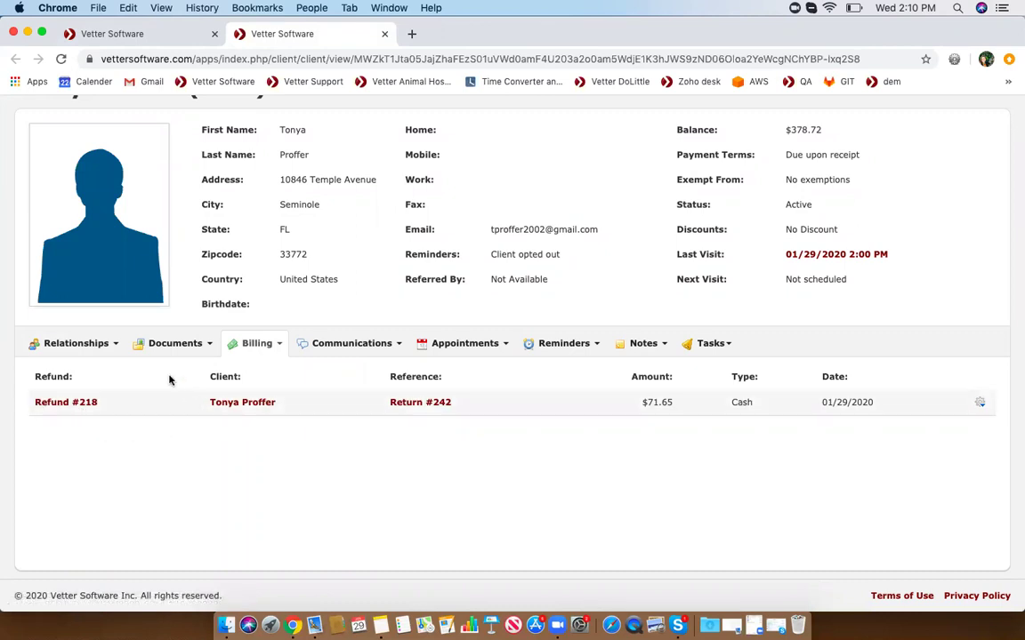
scroll(156, 372, up, 3)
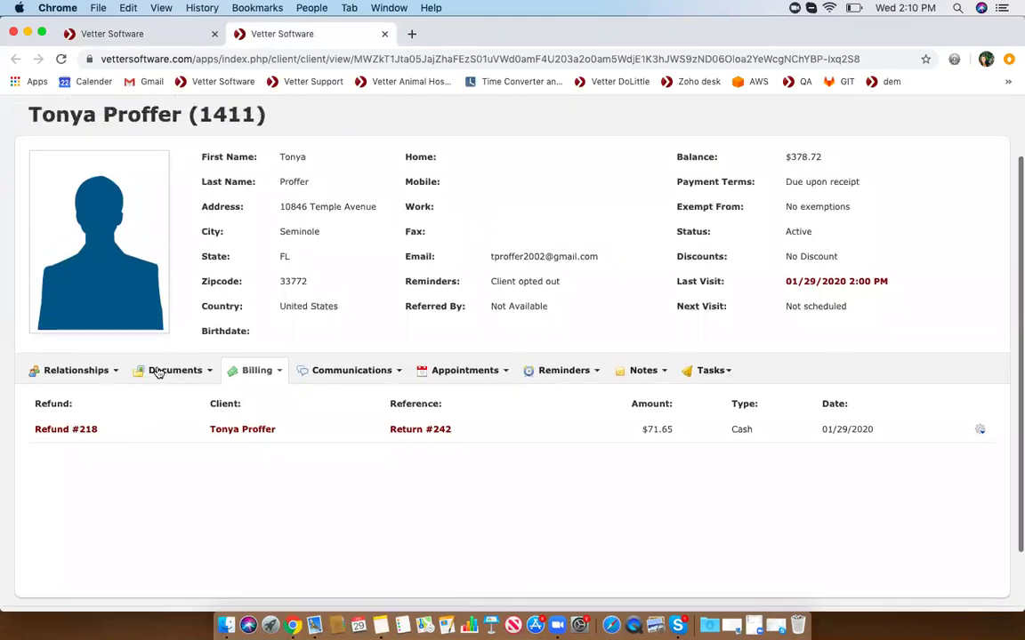
Go back to the return's tab, open the Billing Dashboard, and look through the returns that are in progress
click(126, 38)
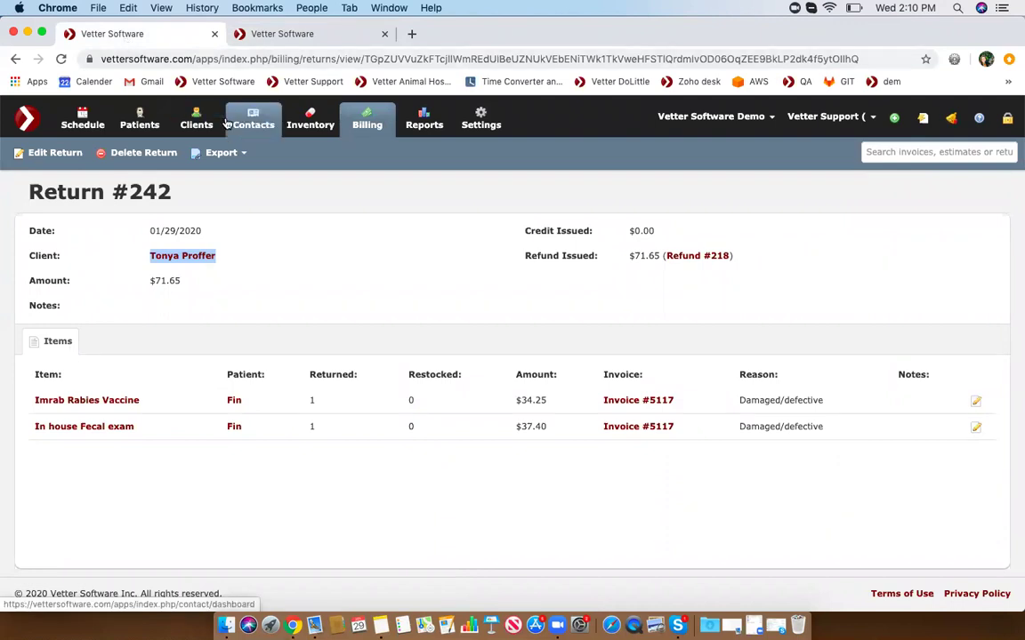
click(350, 129)
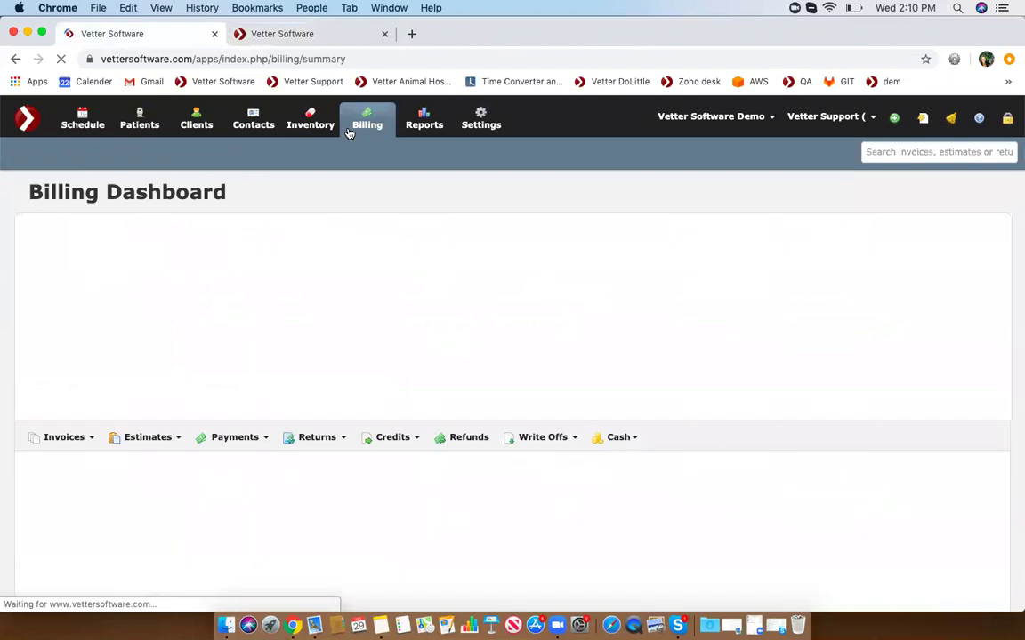
click(327, 457)
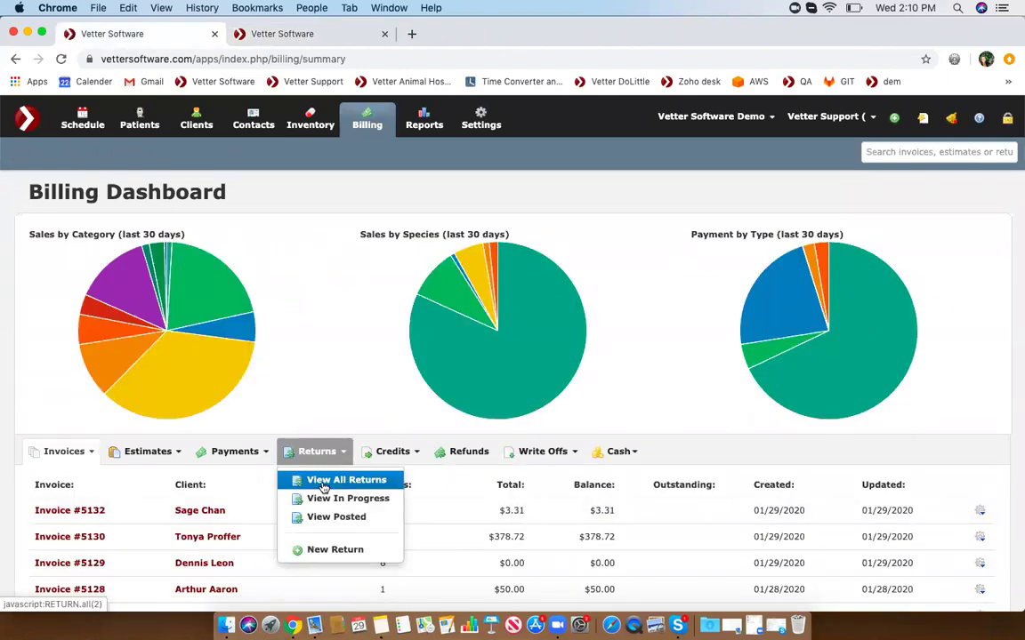
click(320, 498)
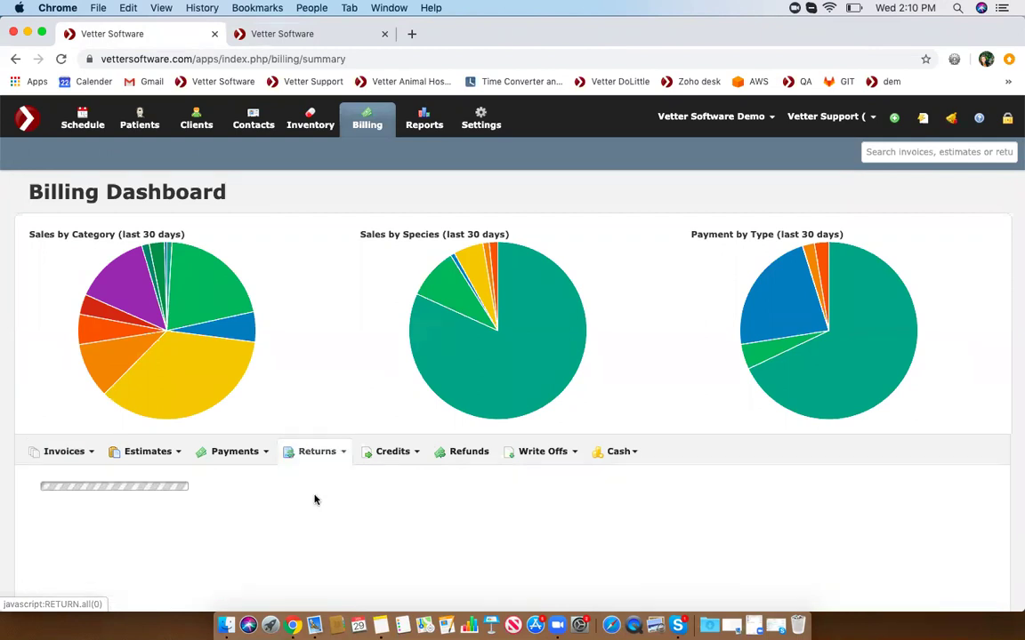
scroll(320, 458, down, 8)
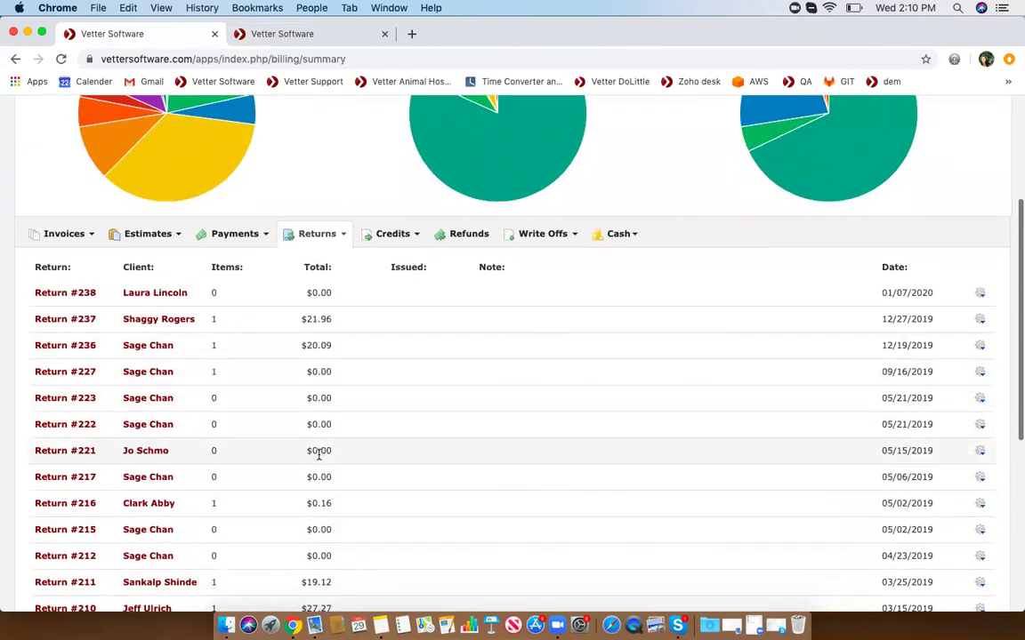
scroll(318, 457, down, 6)
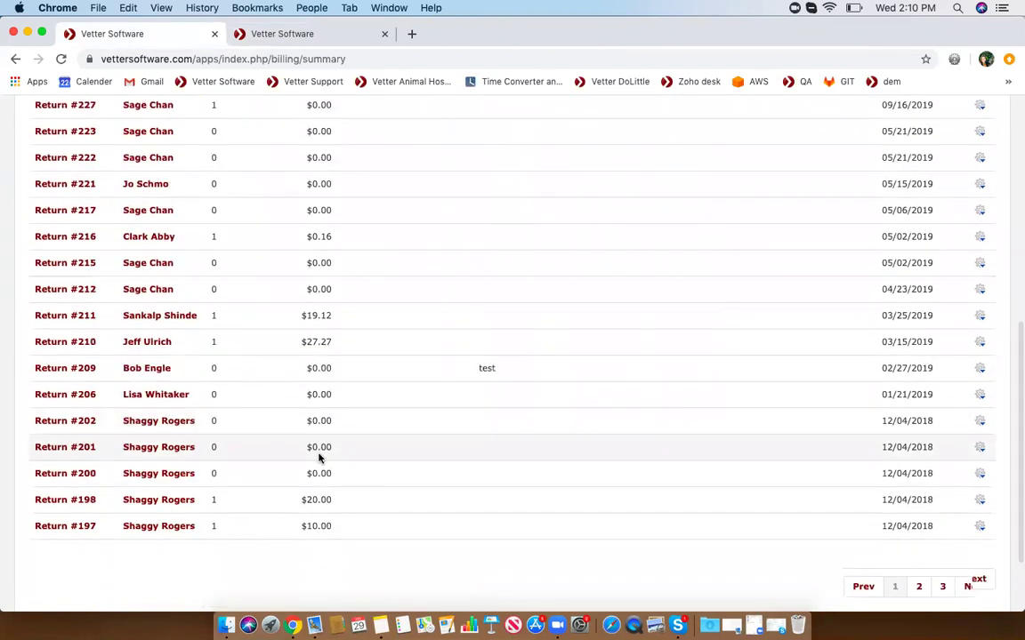
scroll(317, 457, up, 8)
List the posted returns and check the Issued column for each return's refund or credit
click(323, 267)
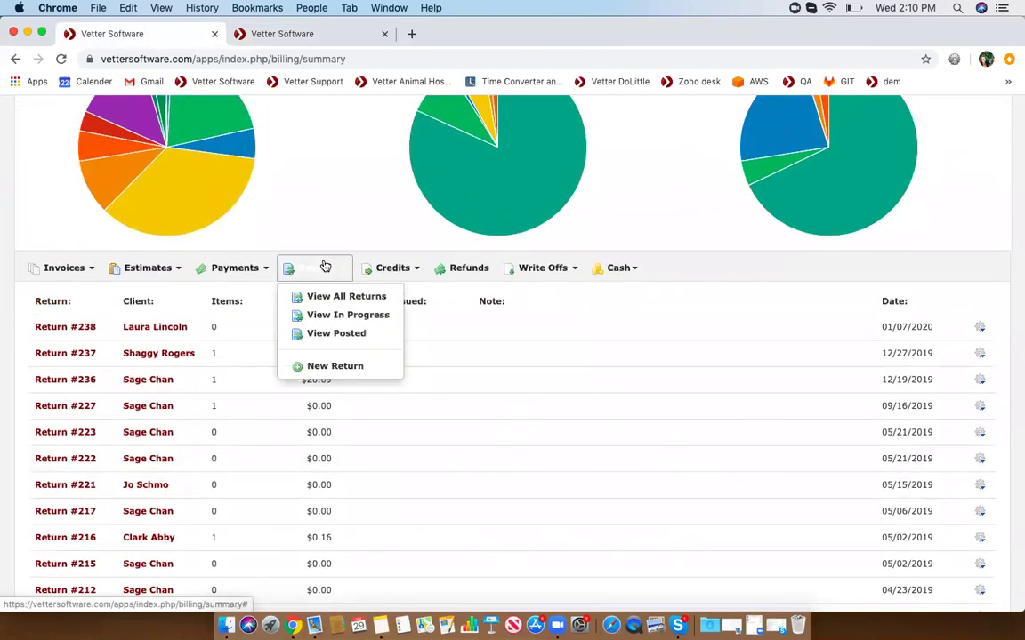
click(318, 334)
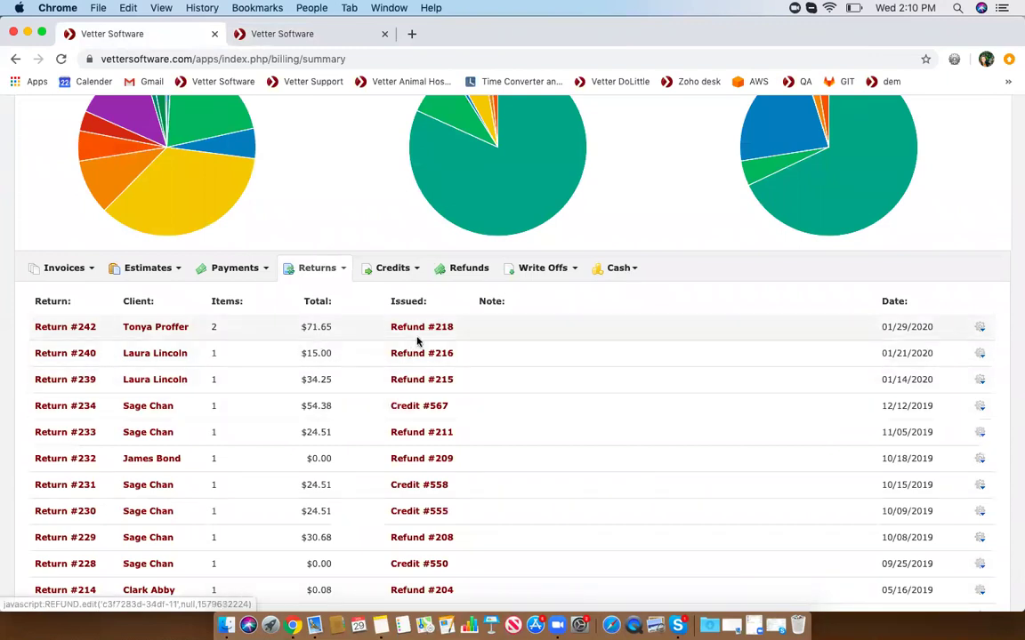
double_click(392, 303)
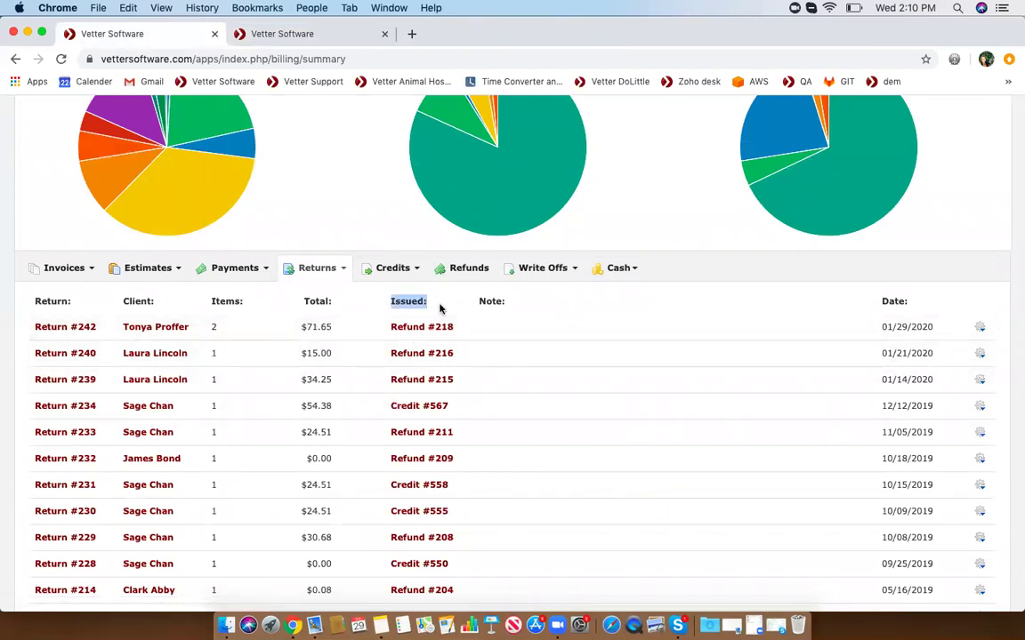
scroll(429, 471, down, 2)
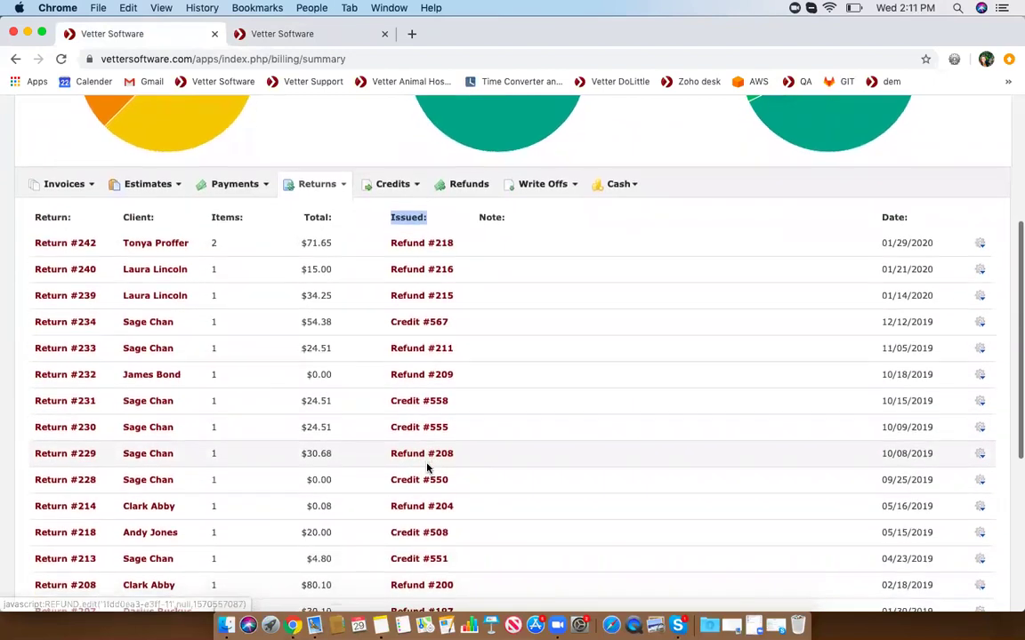
scroll(428, 468, down, 1)
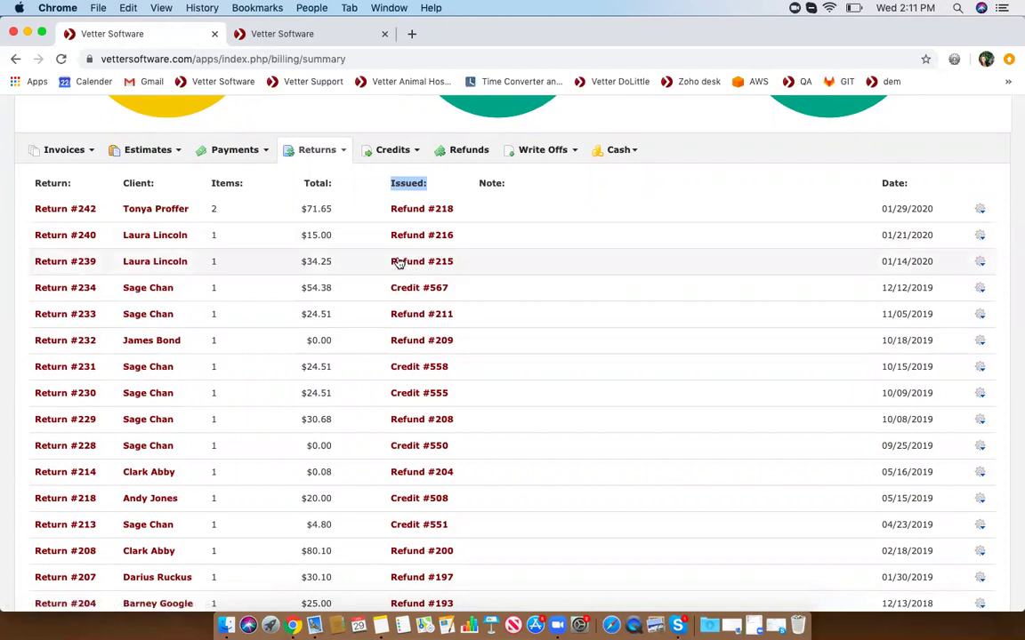
Create a new credit of 20 for a client found by last name, keeping the date 01/29/2020 and the reason Client Relations
click(399, 152)
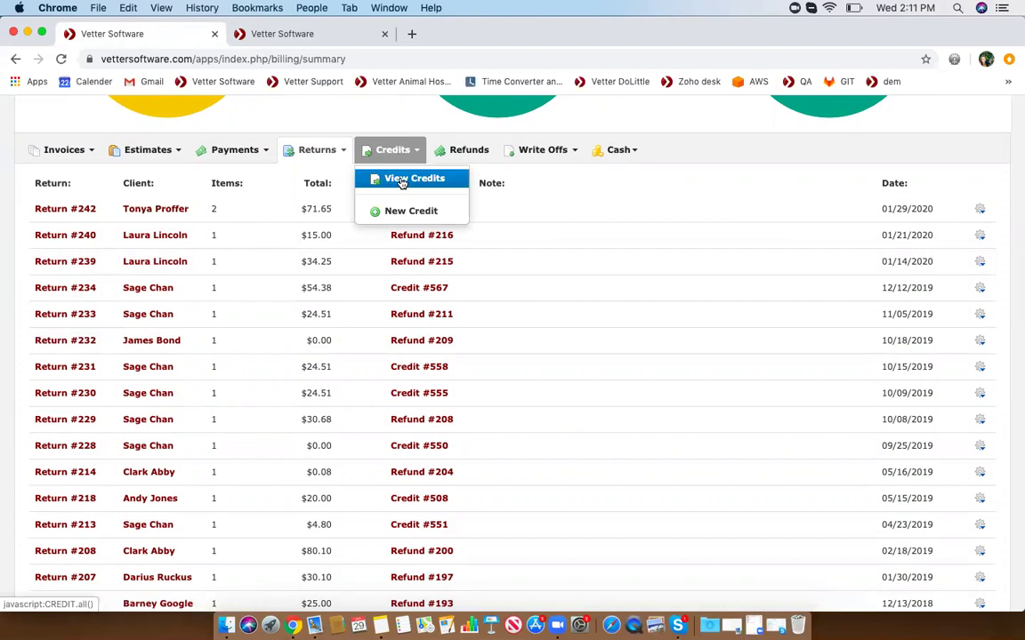
click(405, 211)
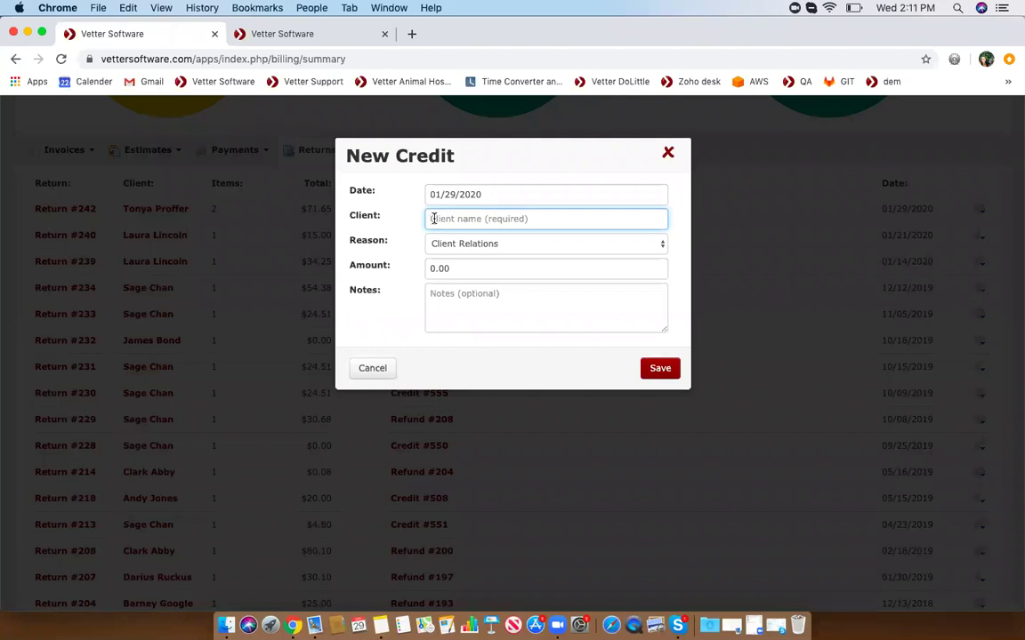
text(s)
text(inc)
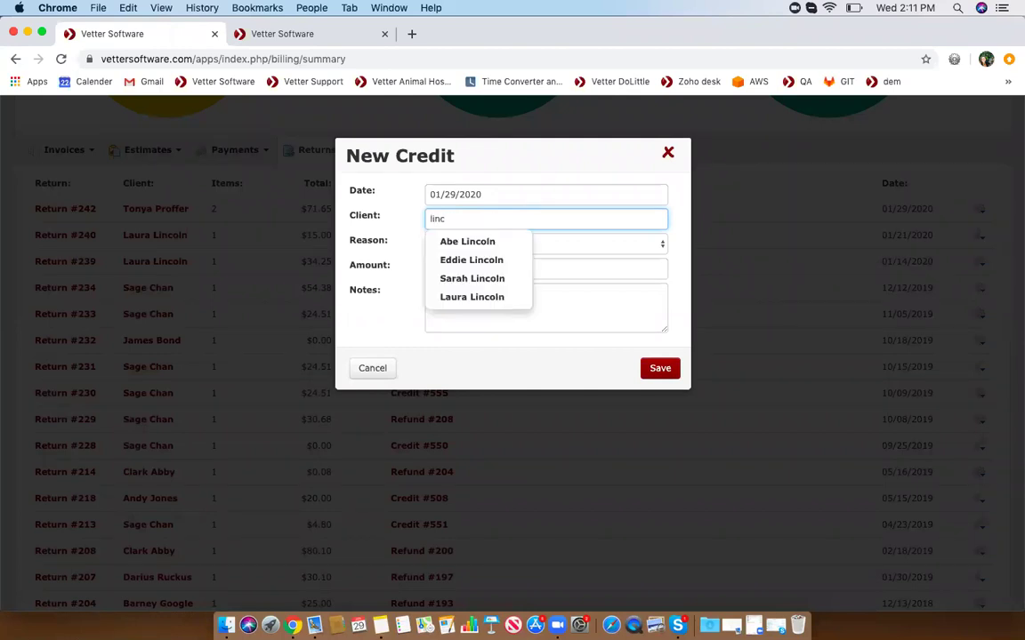
click(480, 297)
double_click(428, 268)
text(20)
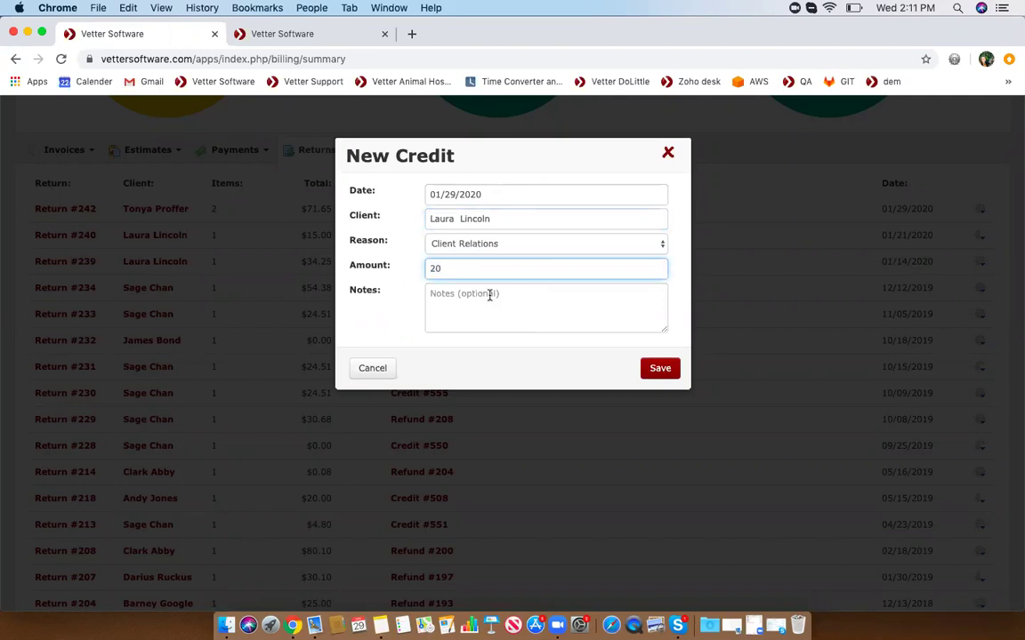
click(667, 370)
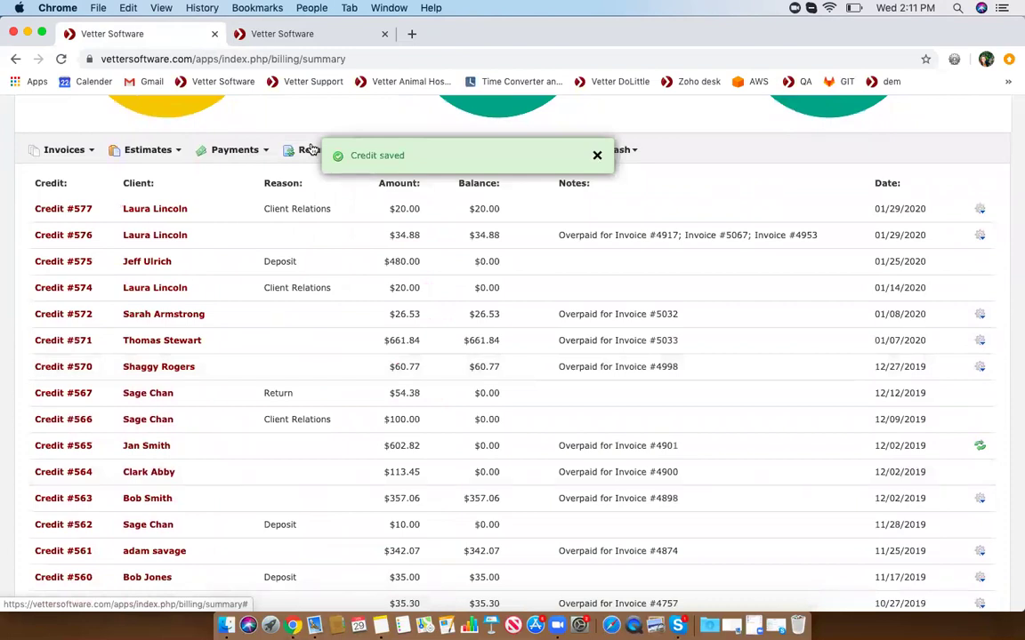
Open the client's record from the new $20.00 credit in a new tab and switch to it
right_click(153, 211)
click(160, 195)
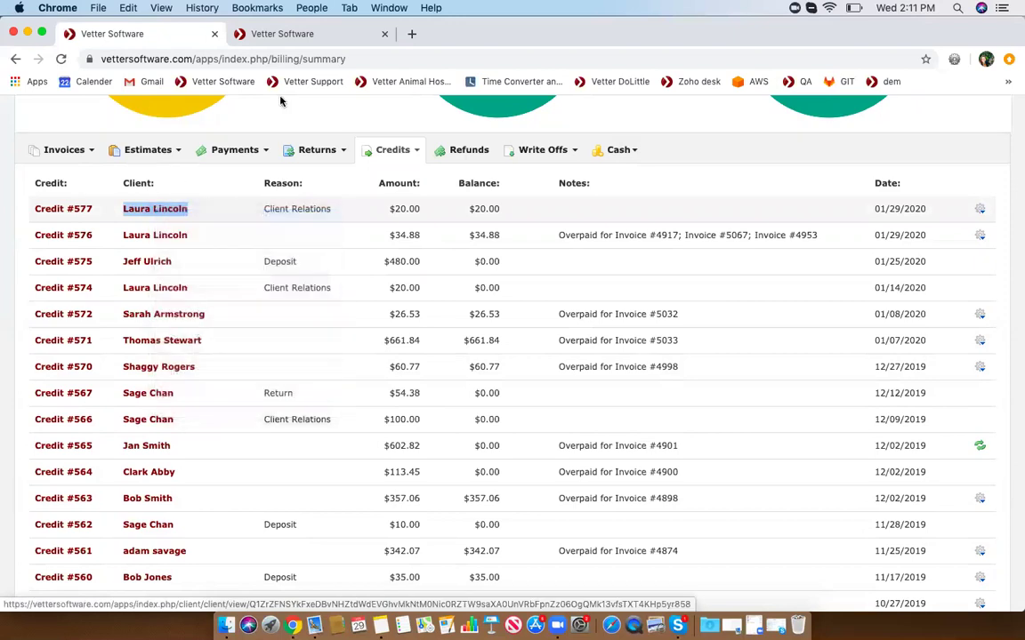
click(297, 39)
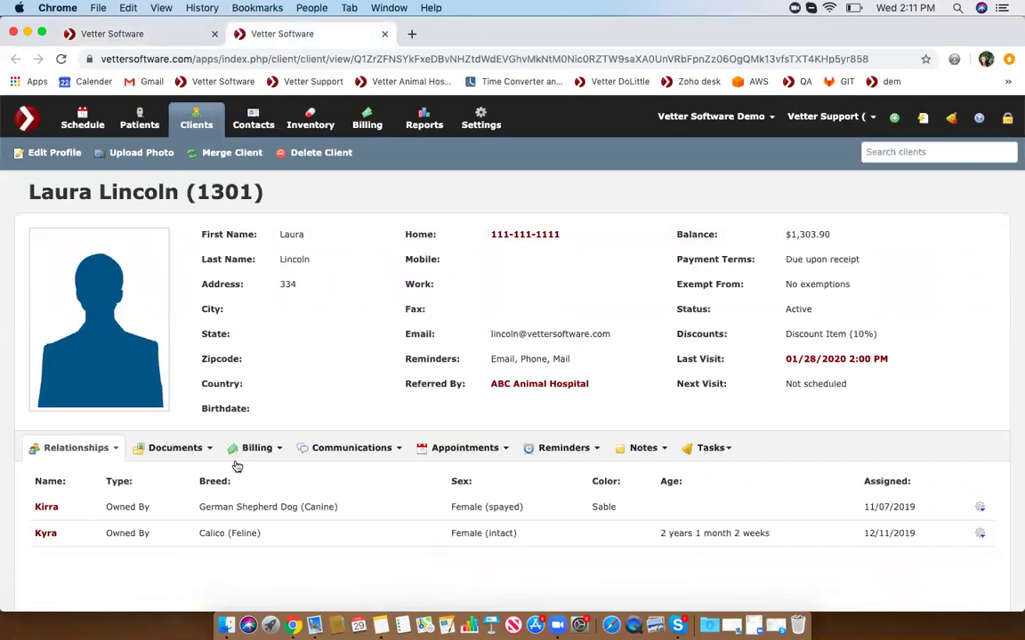
List all of the client's credits and check each one's balance and the invoice it was applied to
click(246, 450)
click(250, 475)
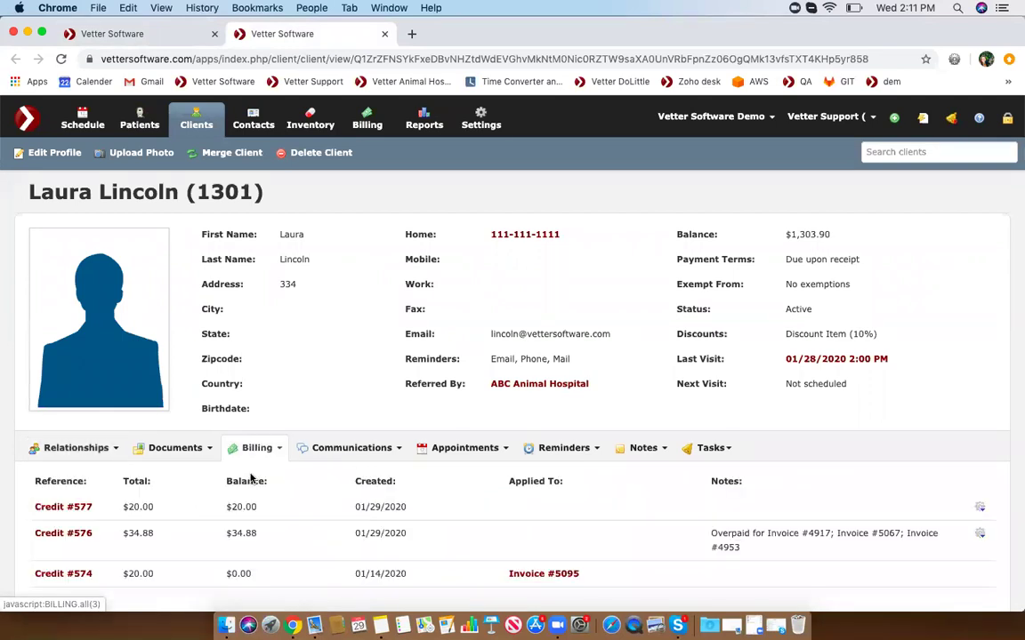
scroll(250, 475, down, 1)
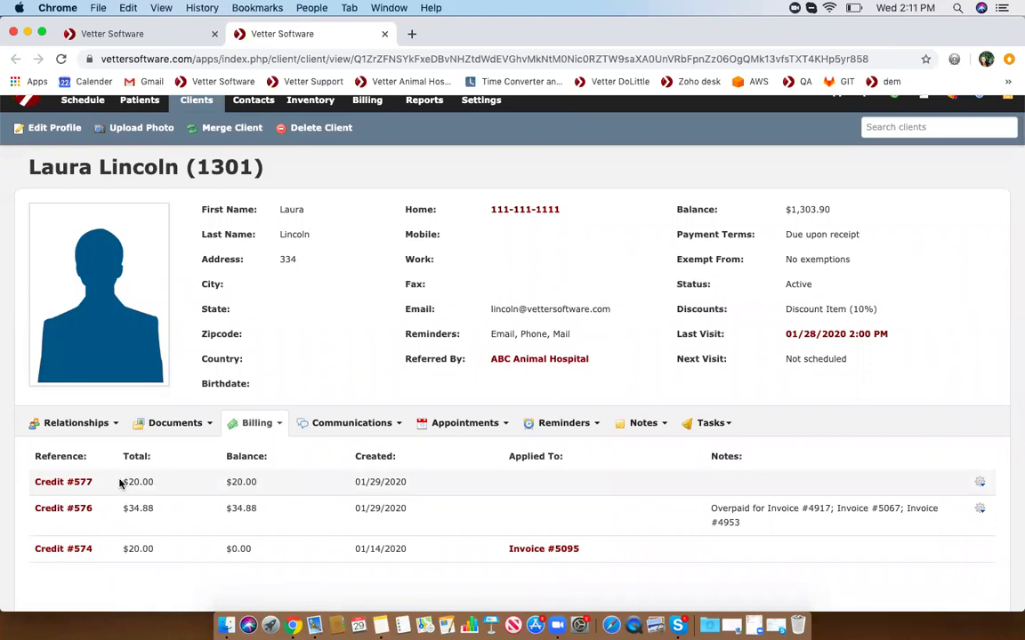
scroll(120, 483, down, 1)
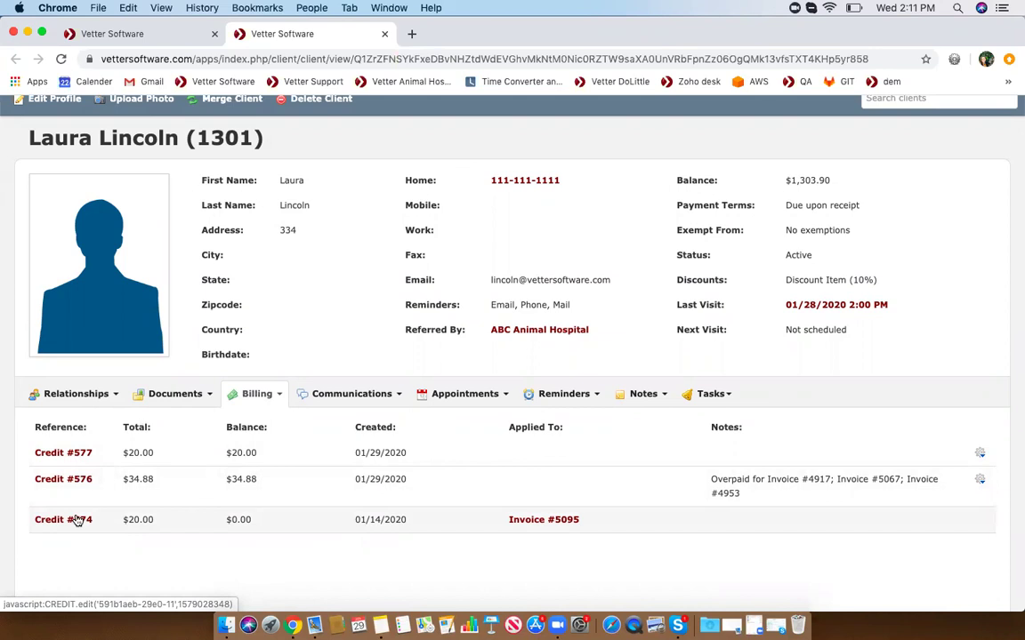
List the client's open invoices and open the newest one, created 01/28/2020
click(254, 395)
mouse_move(332, 466)
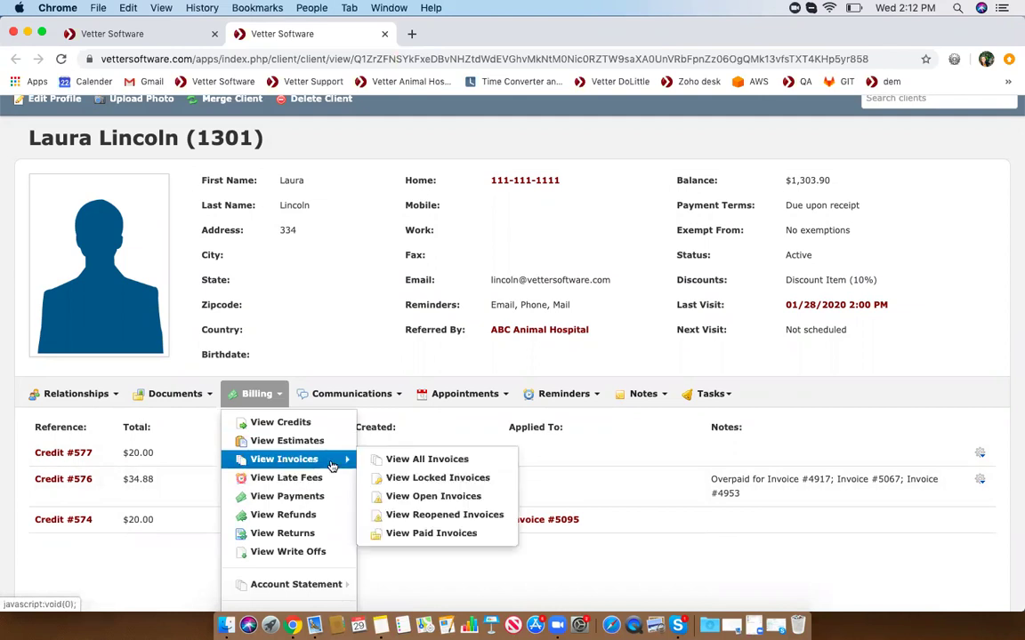
click(402, 505)
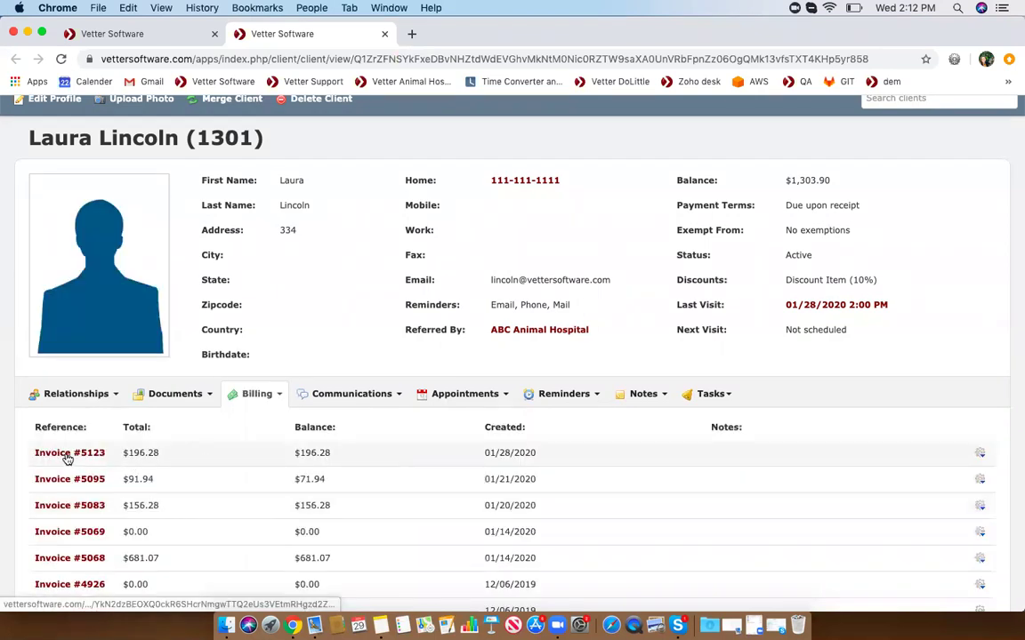
click(65, 455)
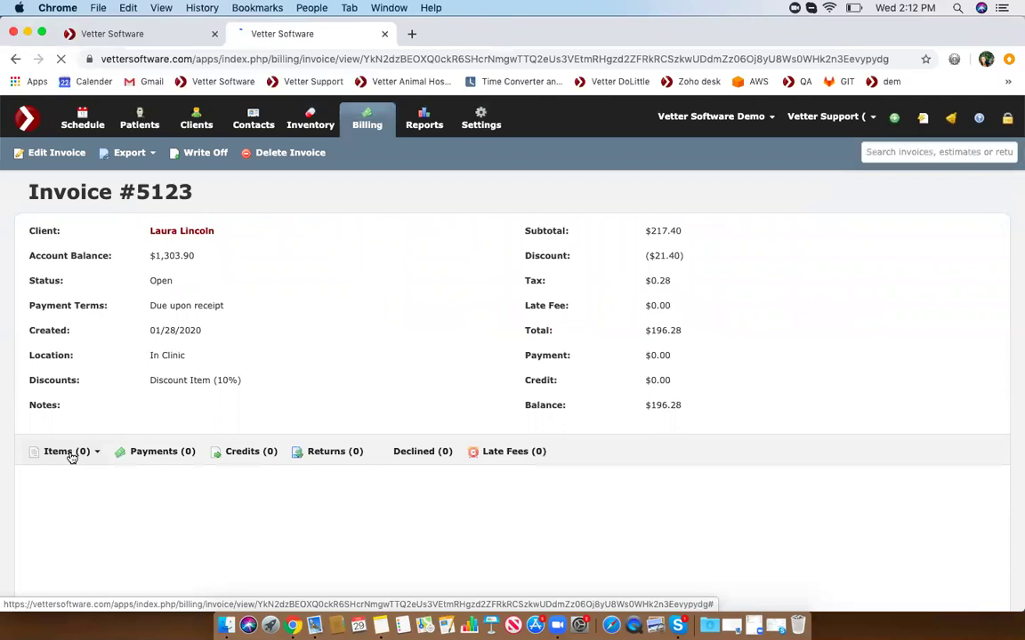
Show the invoice's available credits and apply both the $34.88 overpayment credit and the $20.00 Client Relations credit
click(253, 452)
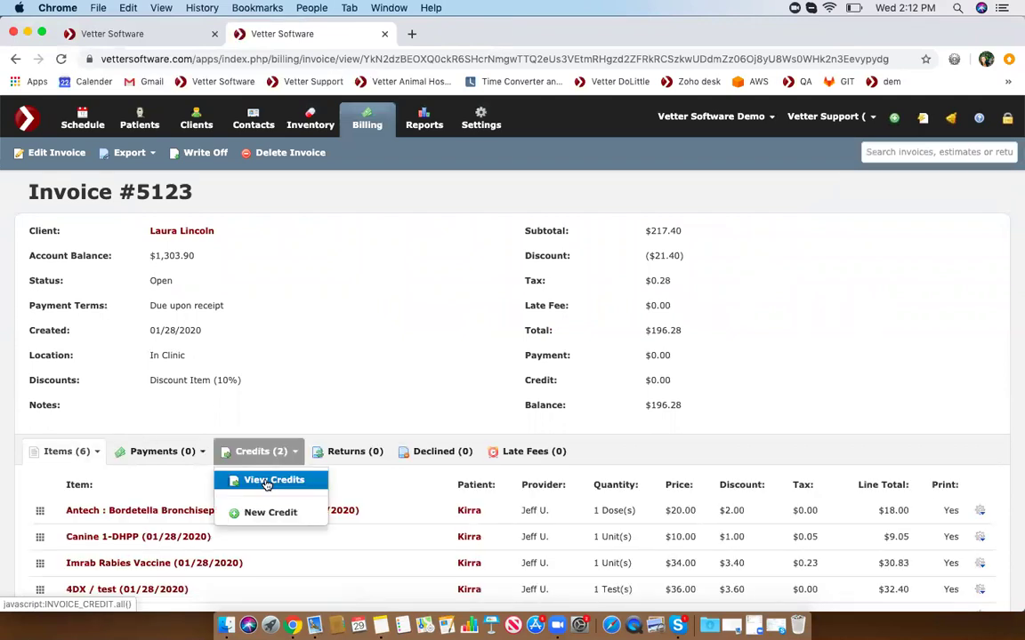
click(265, 479)
scroll(264, 483, down, 1)
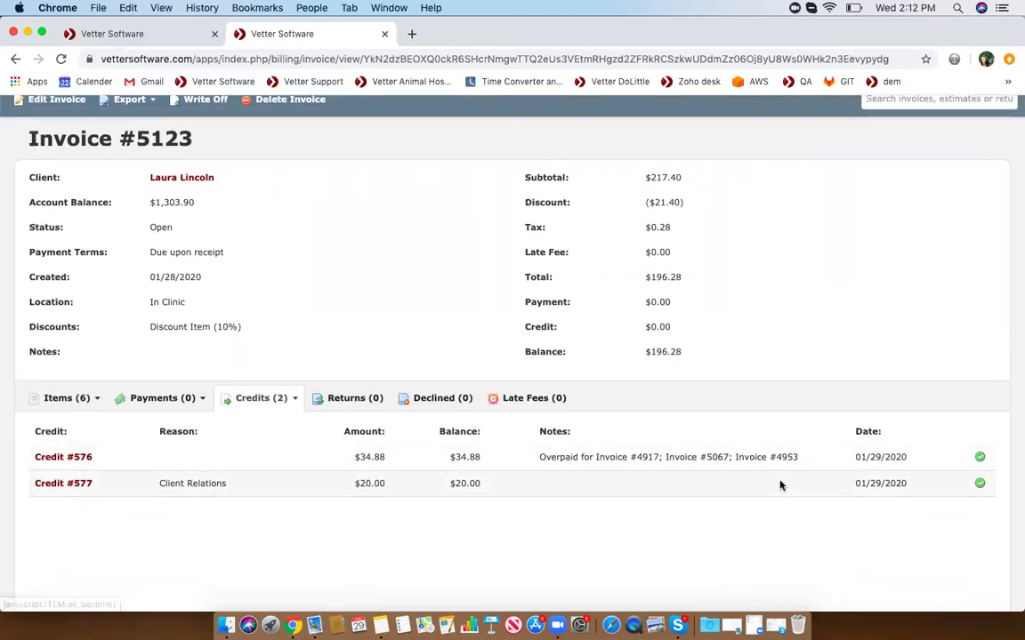
click(978, 459)
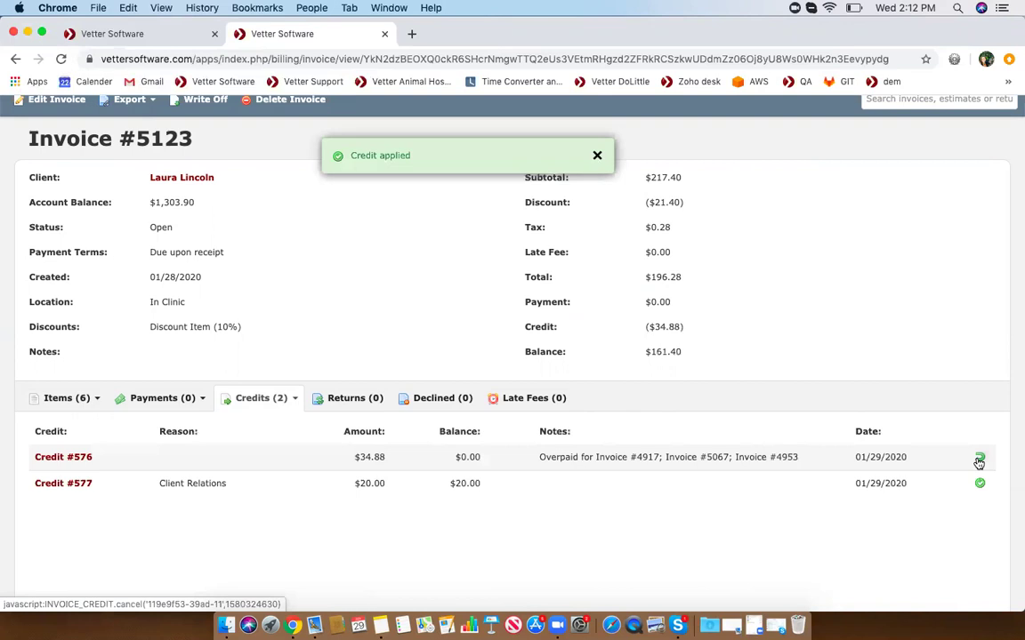
drag(639, 327, 712, 329)
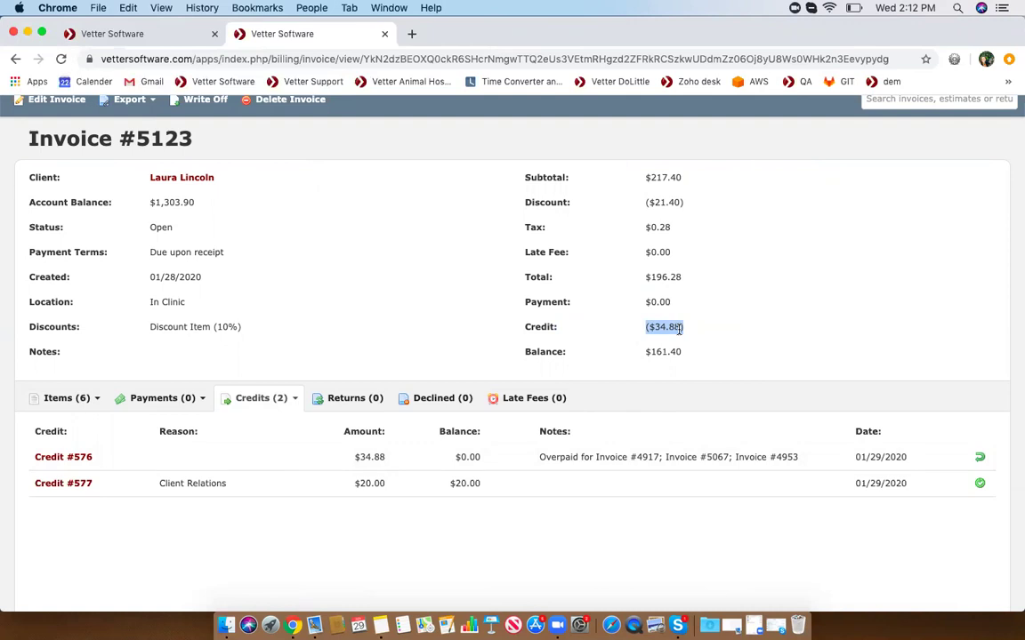
click(978, 484)
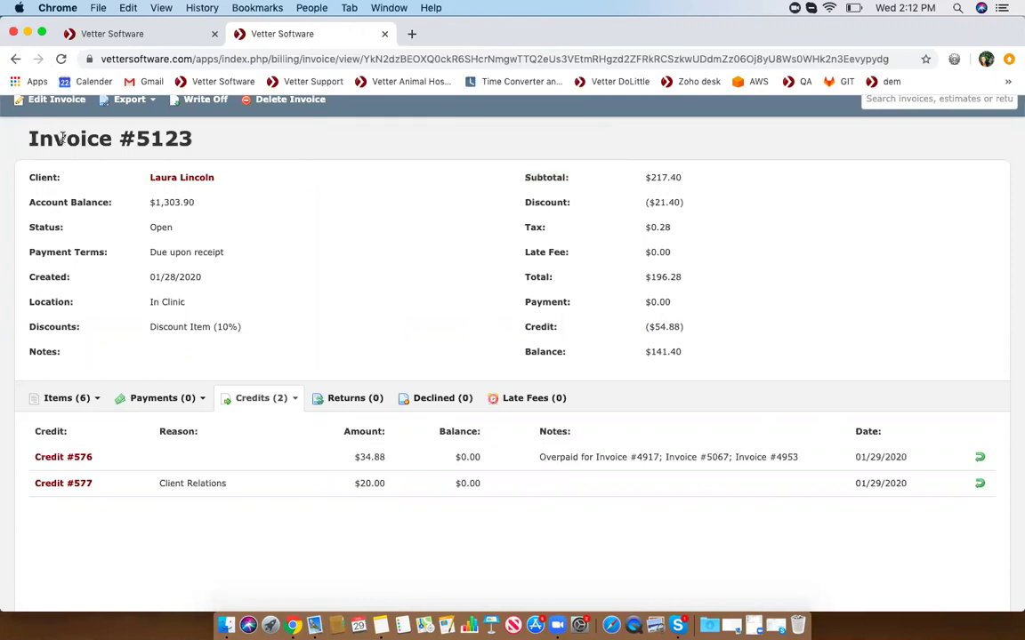
Cancel the $34.88 overpayment credit on the invoice and check the updated invoice summary
scroll(176, 247, up, 1)
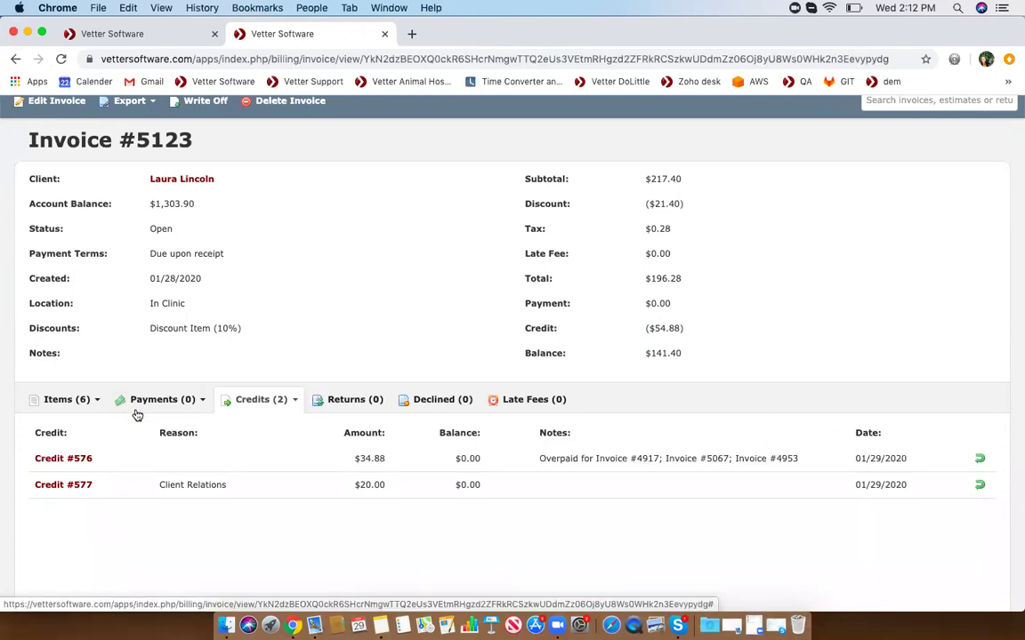
scroll(137, 415, up, 1)
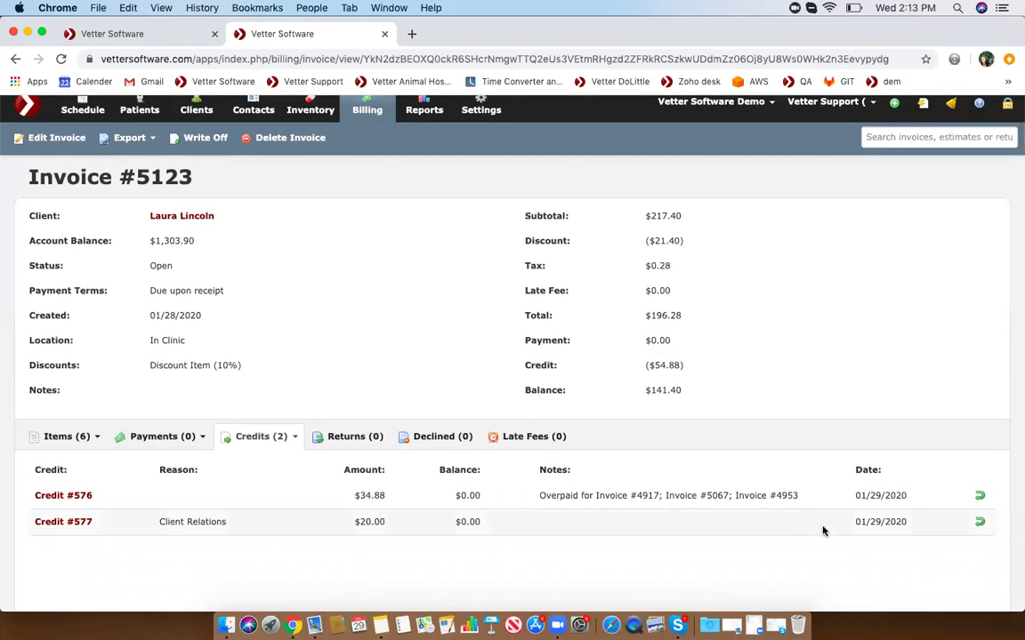
click(978, 499)
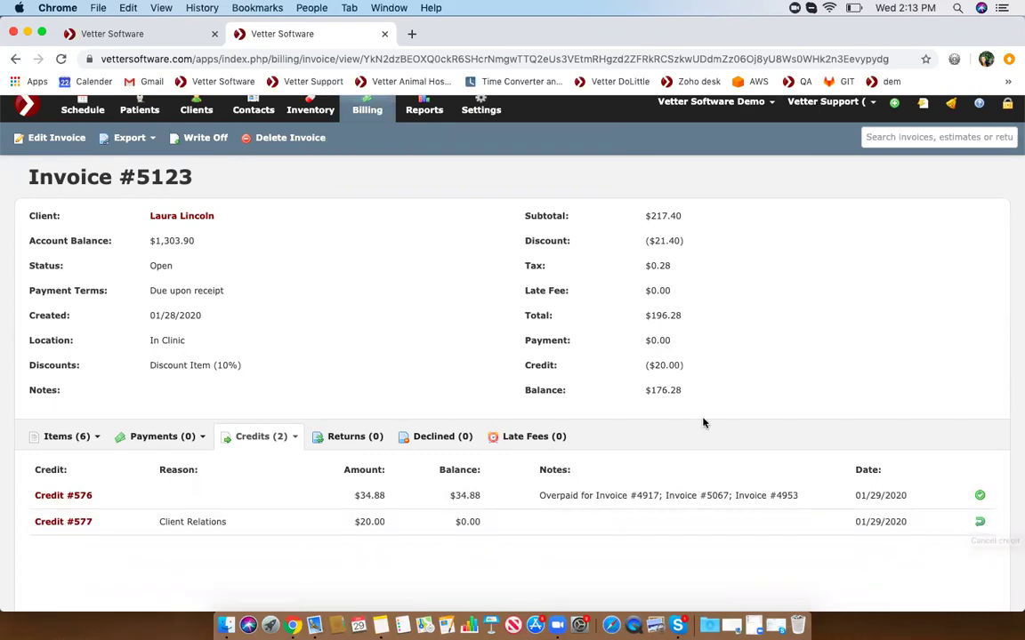
scroll(489, 383, up, 1)
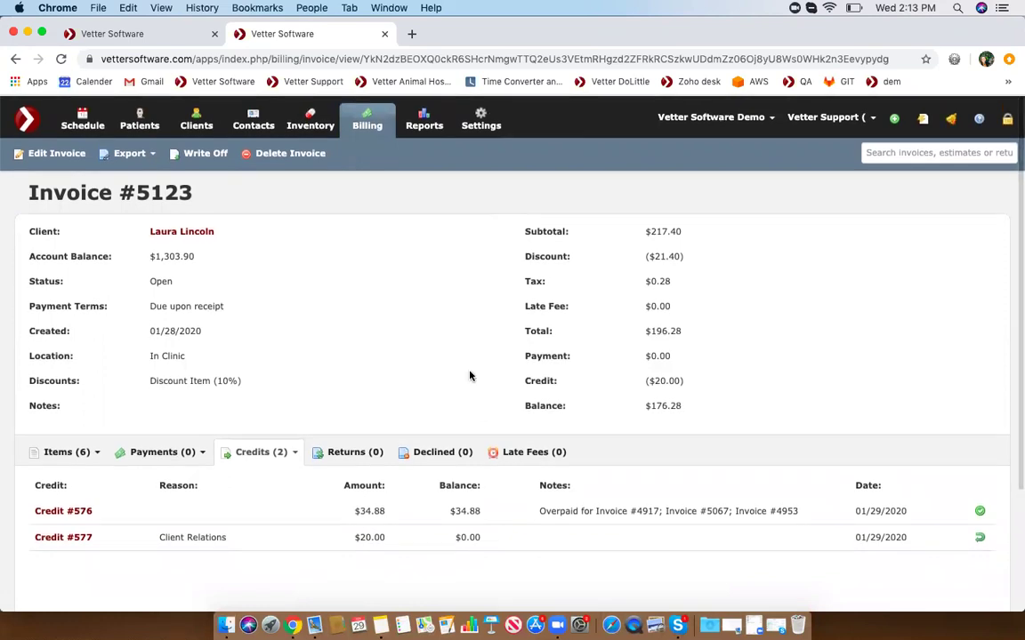
Show the invoice's items and decline Antech : Bordetella Bronchiseptica (CS16077) with the reason Cost
click(82, 454)
click(80, 478)
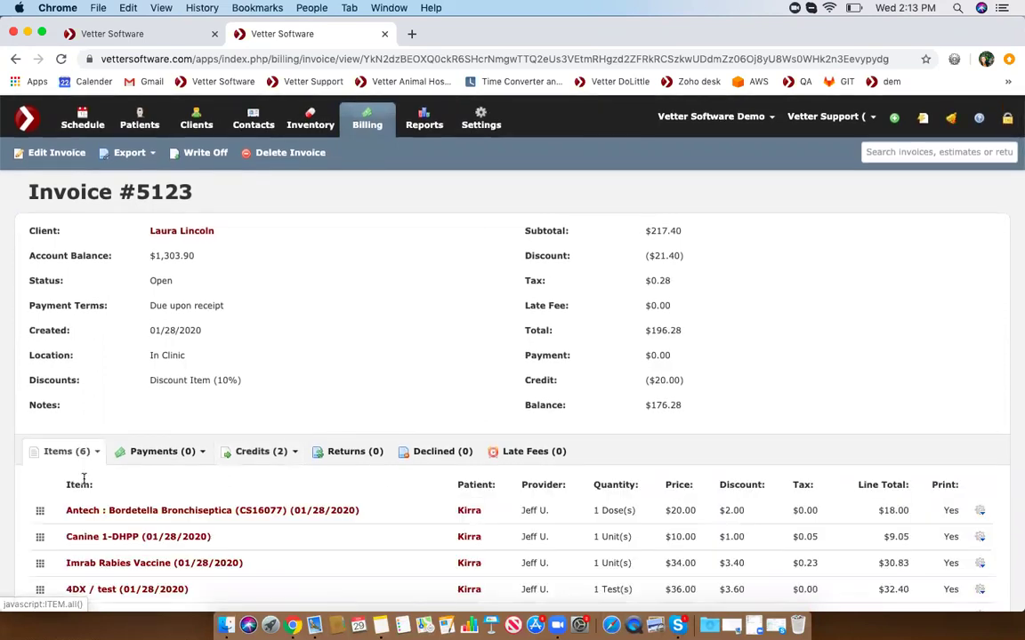
scroll(264, 457, down, 1)
scroll(264, 458, down, 3)
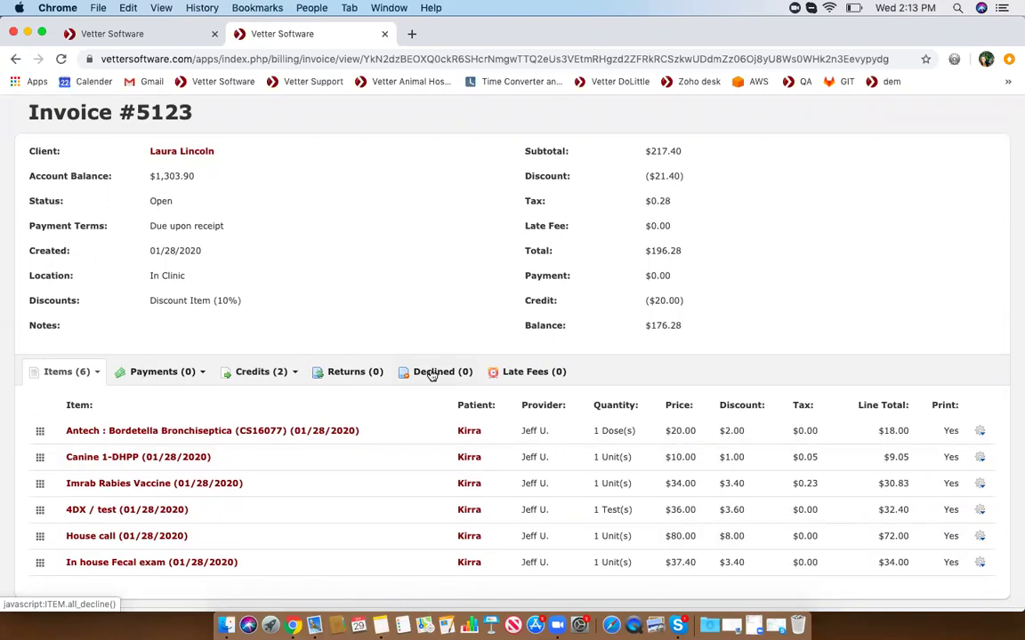
scroll(433, 375, down, 1)
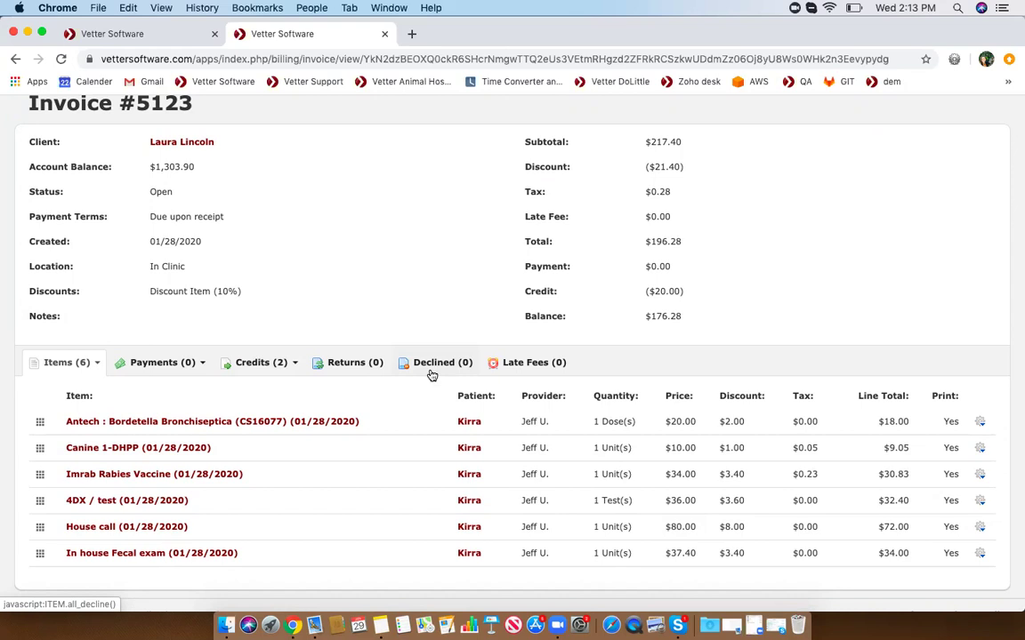
click(981, 424)
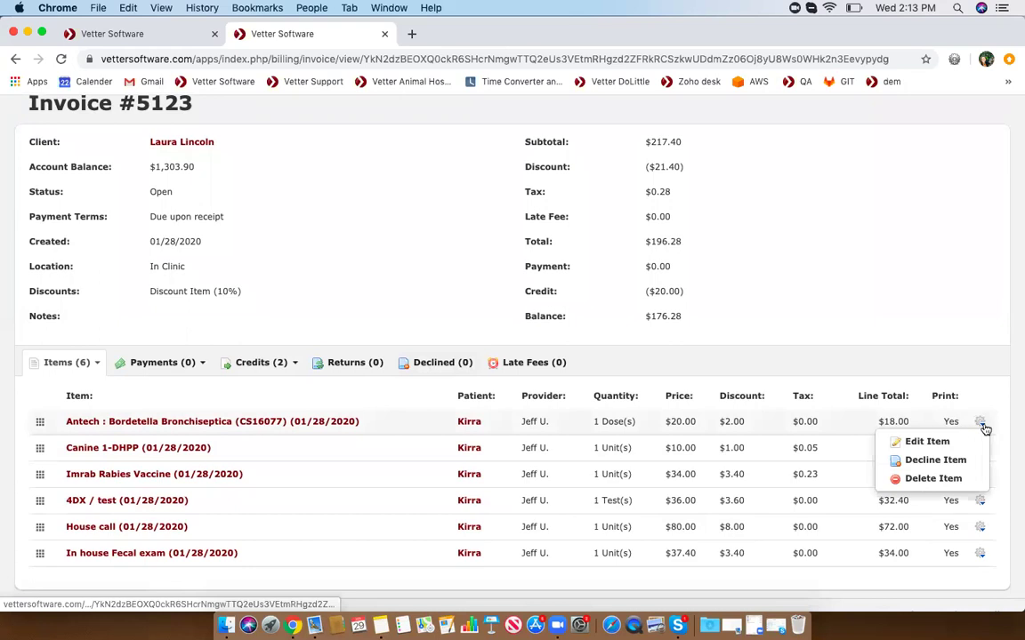
click(929, 461)
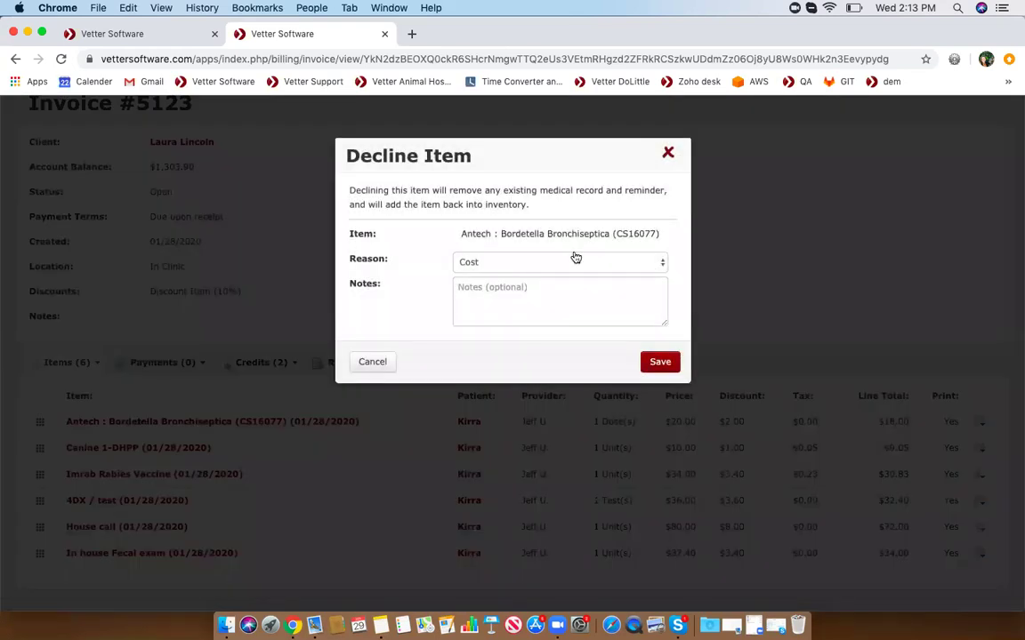
click(605, 261)
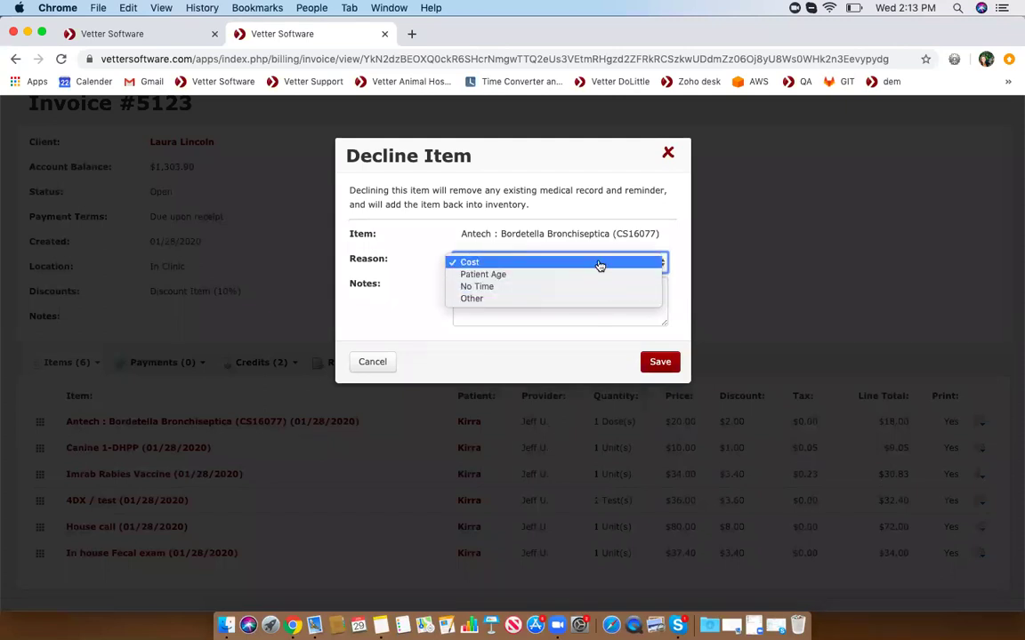
click(598, 264)
click(660, 361)
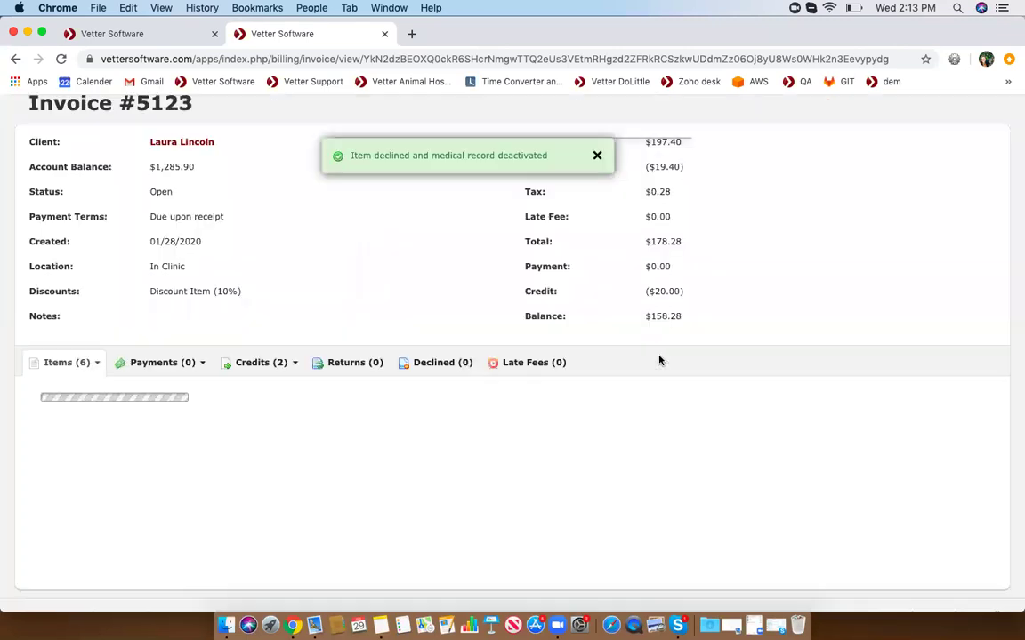
Check the invoice summary, return to the Billing Dashboard, and look through the invoice list and its view options
scroll(659, 360, up, 1)
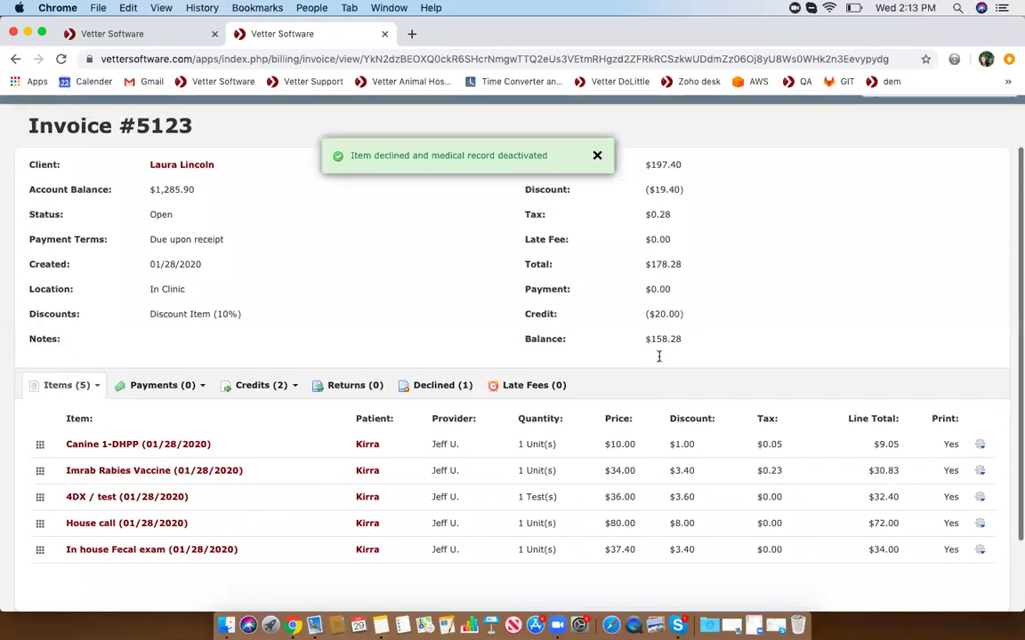
scroll(659, 359, up, 1)
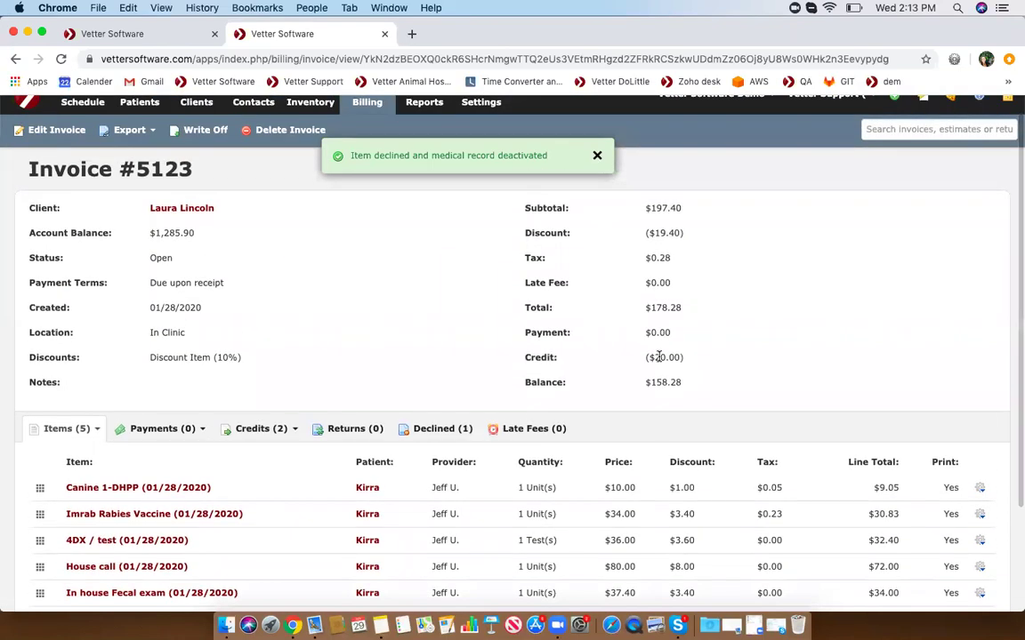
scroll(658, 357, up, 1)
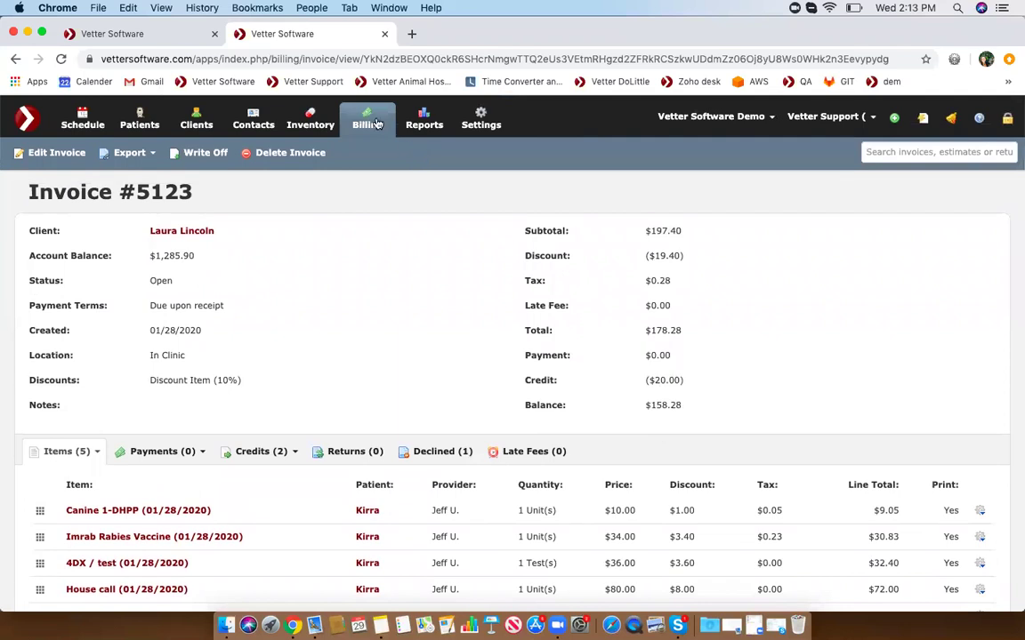
click(377, 124)
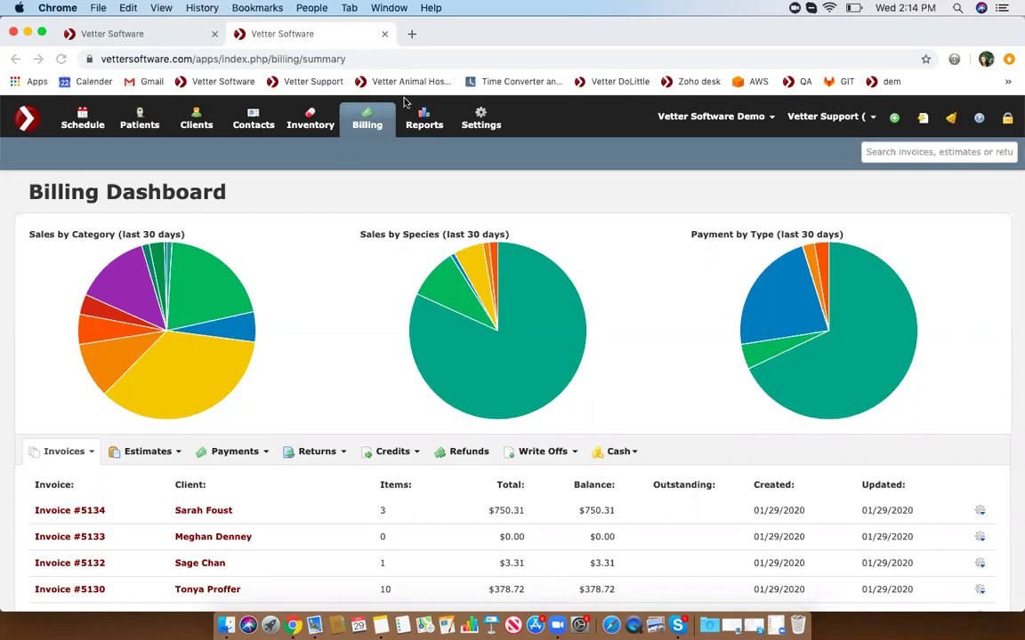
click(55, 451)
scroll(57, 454, down, 1)
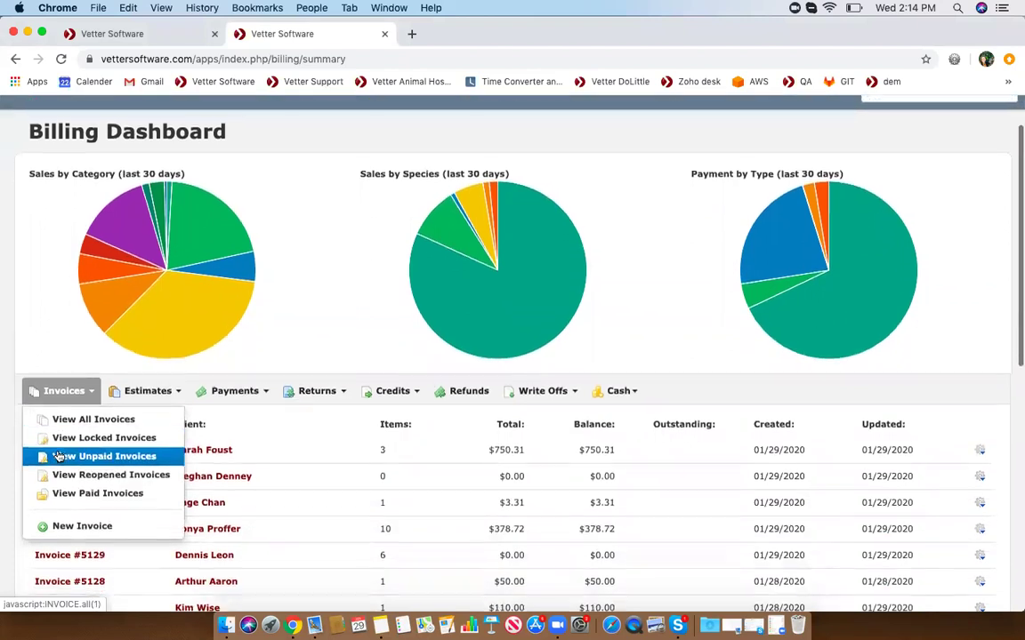
click(261, 342)
scroll(260, 342, up, 3)
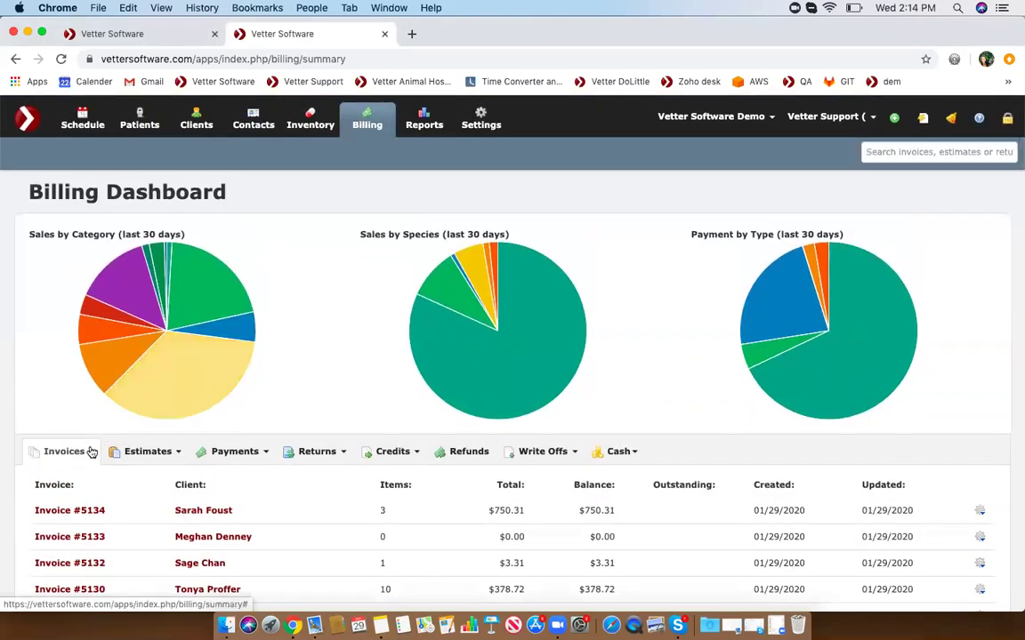
scroll(91, 452, down, 3)
scroll(272, 229, up, 3)
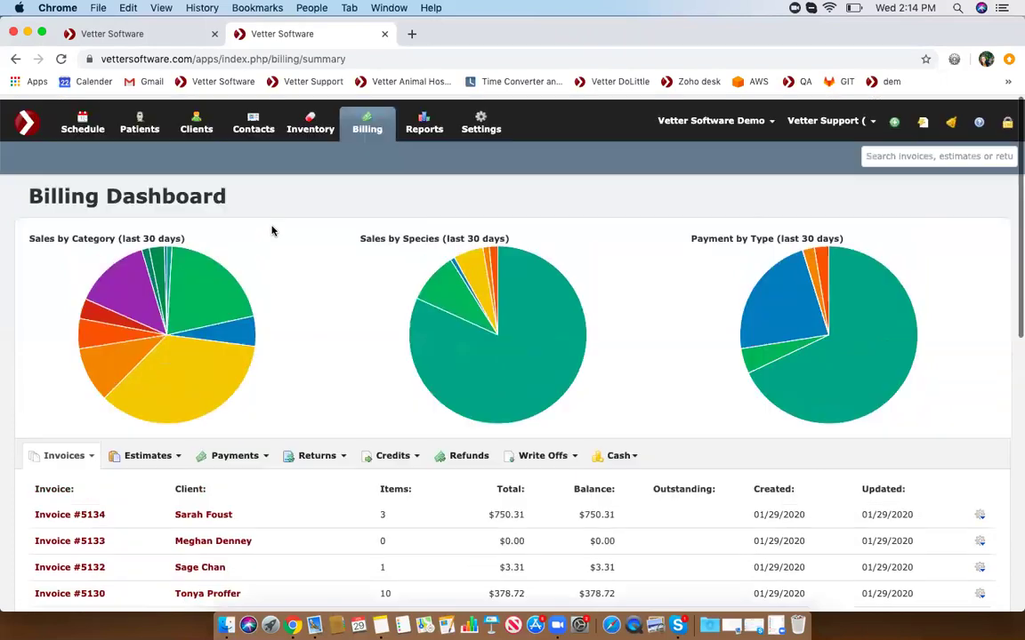
Reopen the client's 01/28/2020 invoice and cancel the $20.00 Client Relations credit applied to it
click(894, 119)
click(841, 142)
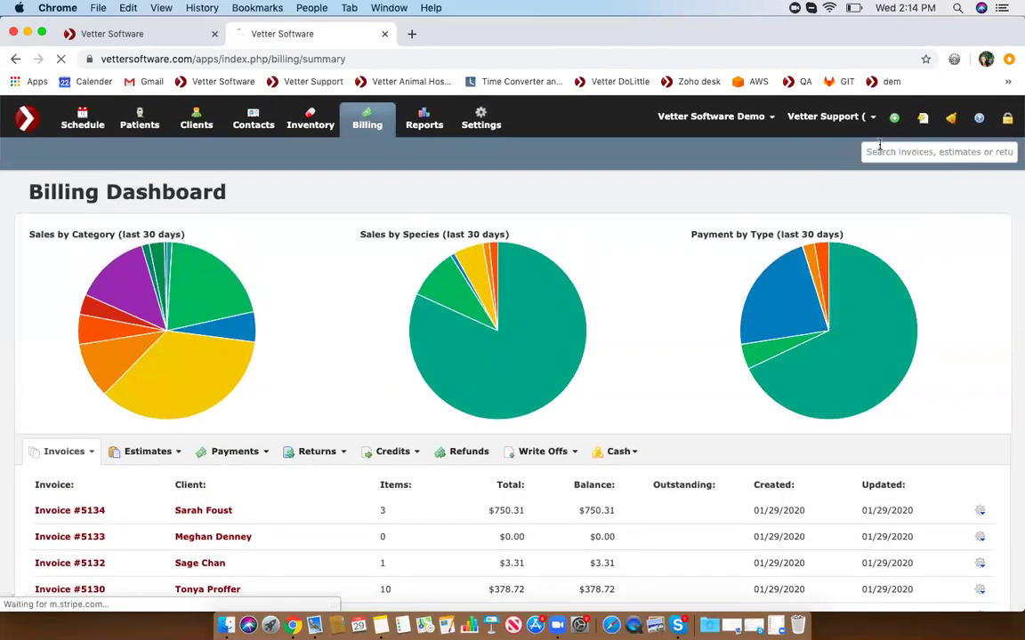
click(257, 452)
click(264, 480)
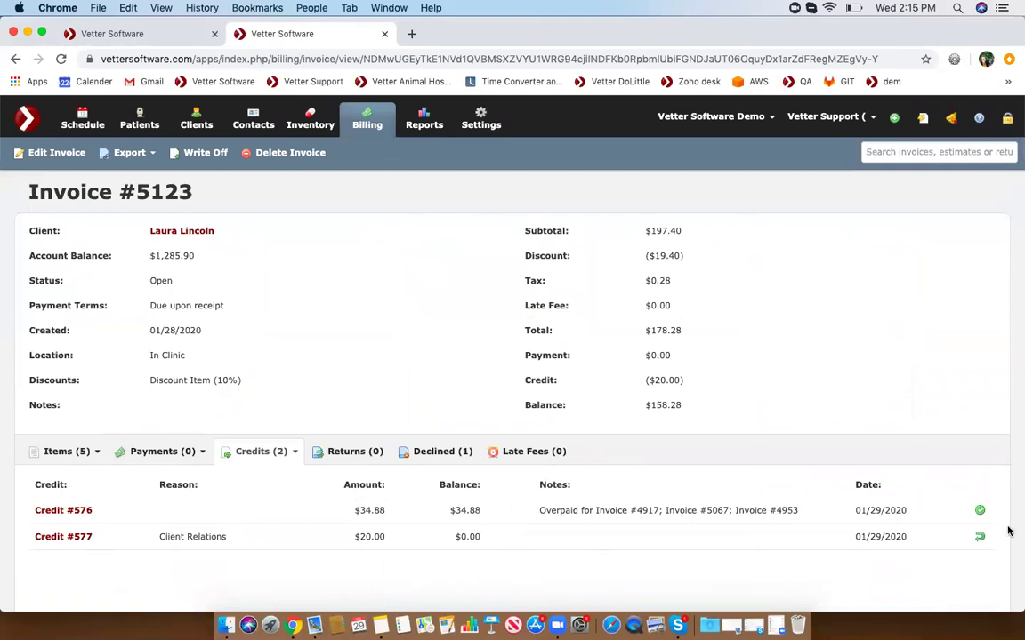
click(979, 538)
Go back to the Billing Dashboard, list the unpaid invoices, and look through them
click(368, 125)
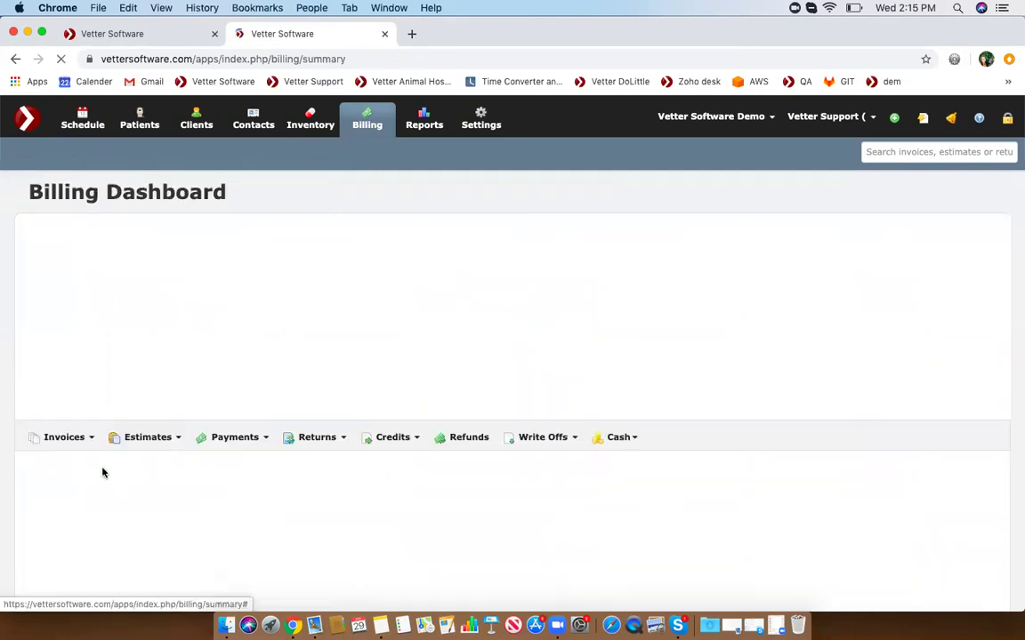
click(75, 460)
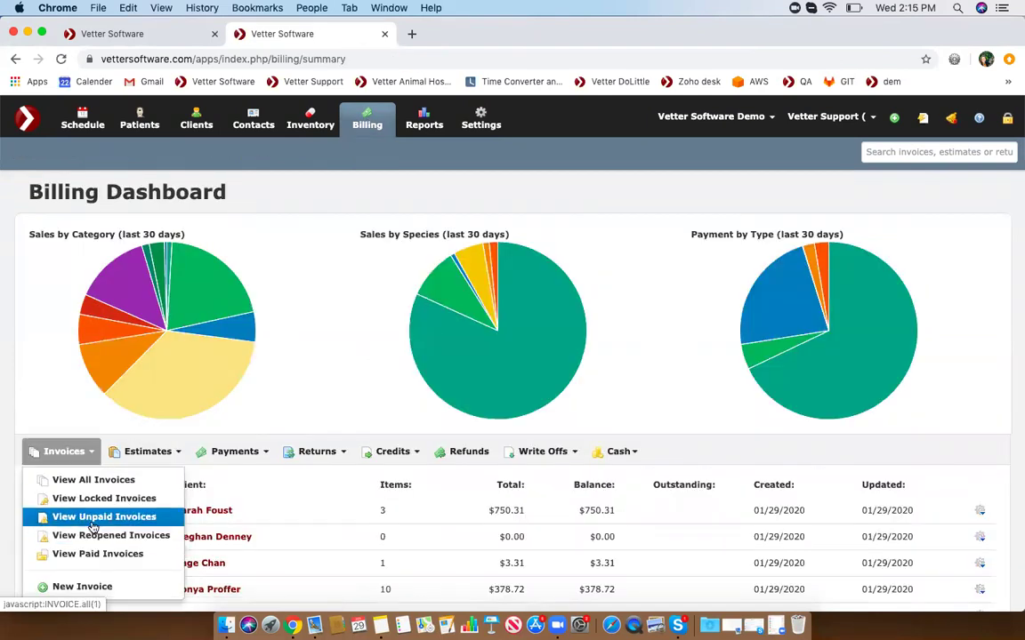
scroll(96, 534, down, 1)
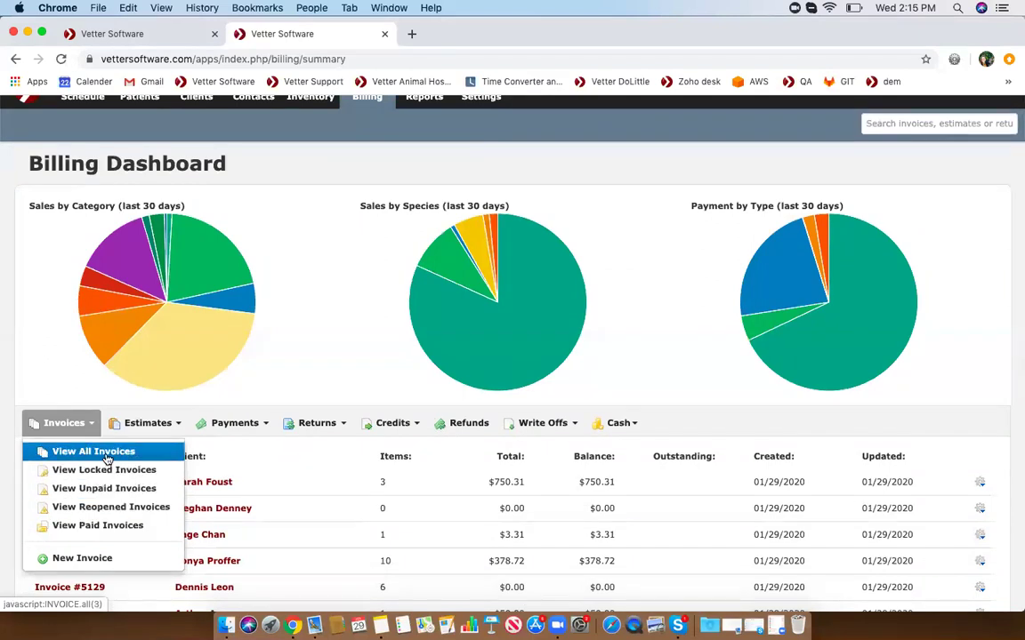
click(104, 488)
scroll(103, 488, down, 5)
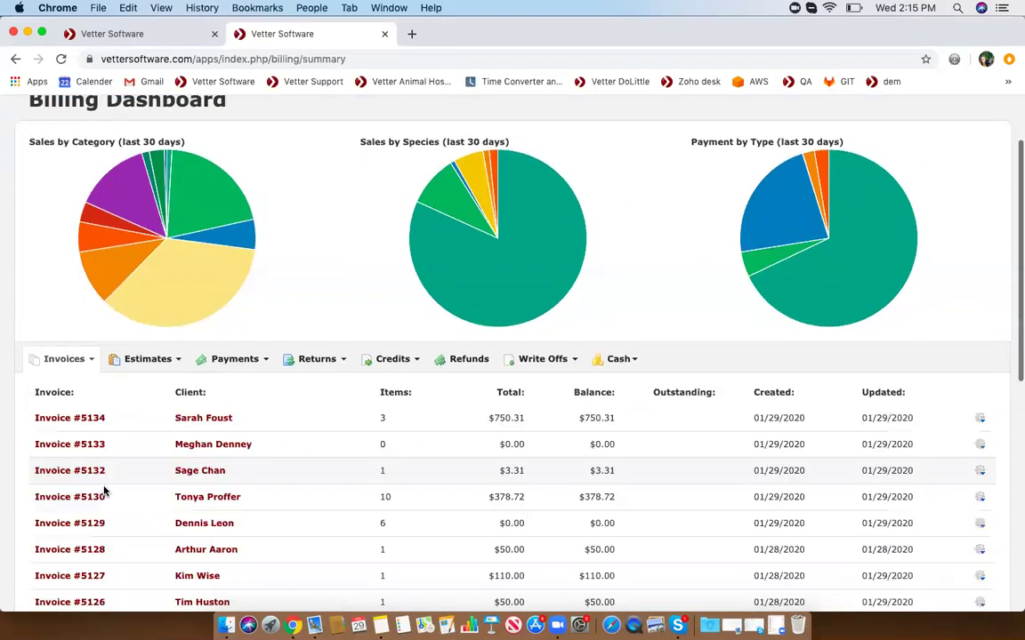
Open the newest 01/29/2020 invoice for editing and try to reassign it to a different client
click(80, 344)
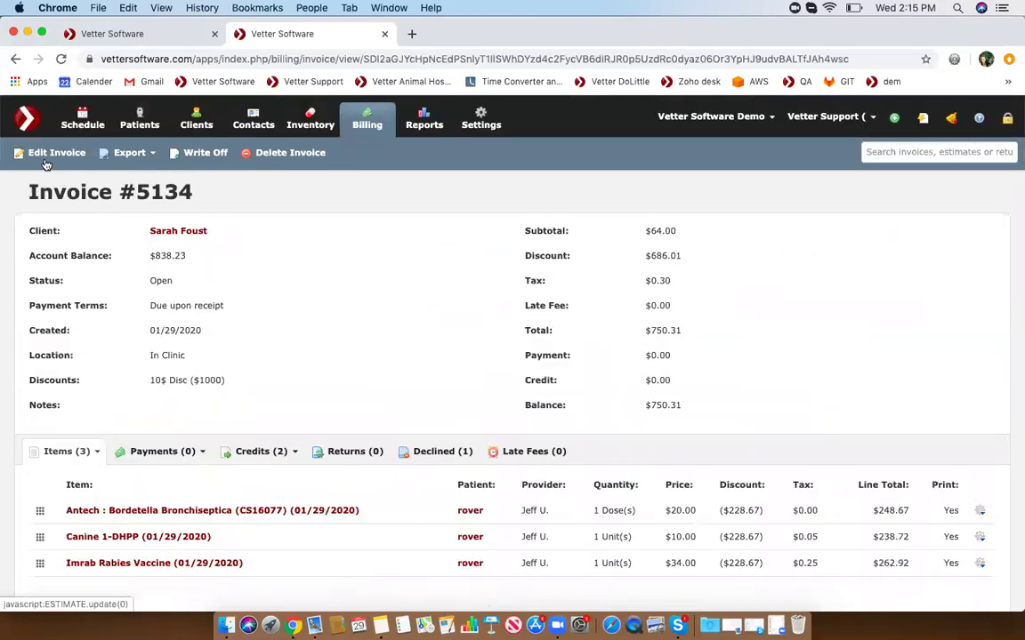
click(53, 154)
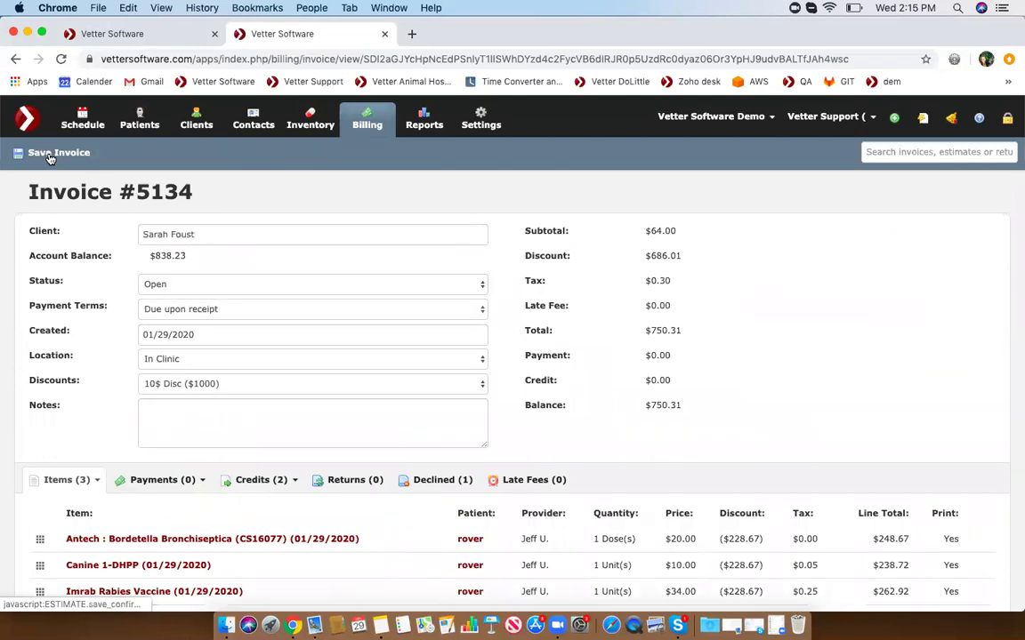
click(209, 233)
key(BackSpace)
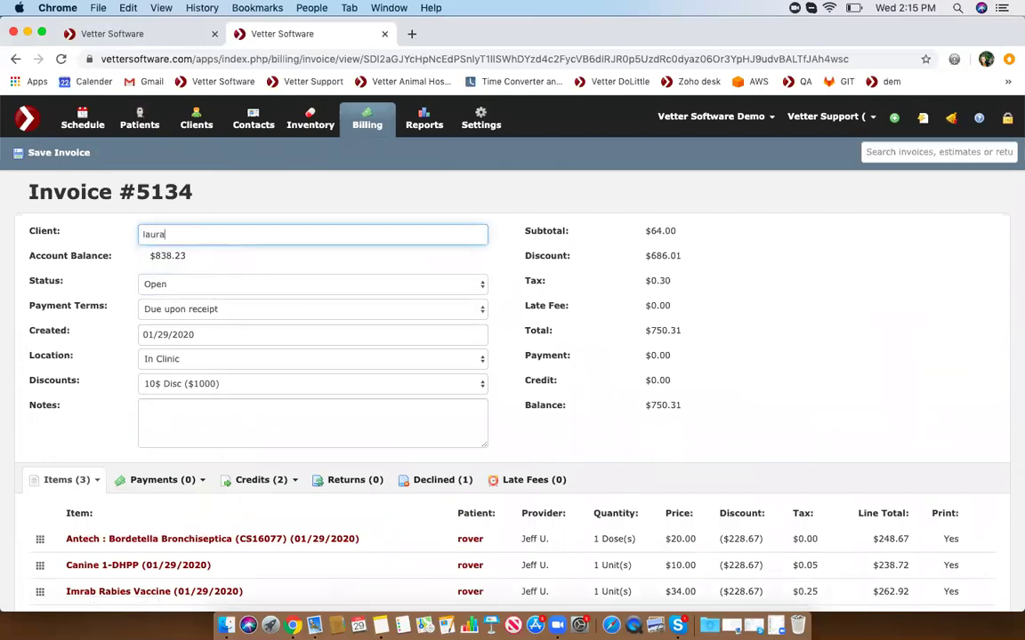
text(laura)
click(175, 313)
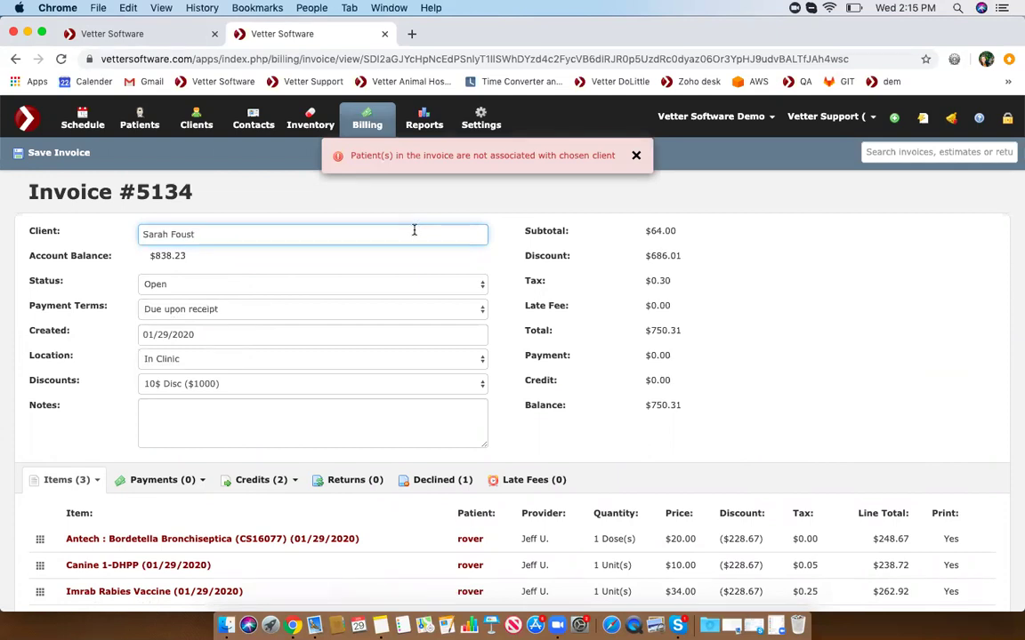
Retry replacing the invoice's client with the same other client
drag(191, 234, 48, 238)
text(laura)
click(209, 309)
click(350, 155)
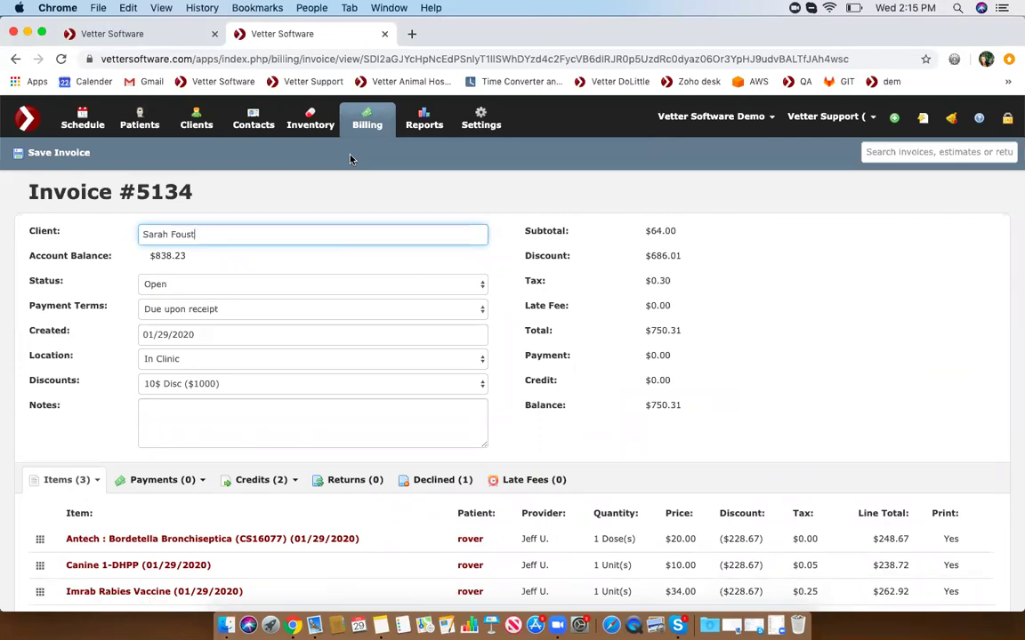
Open the profile of the invoice's patient, rover, in a new browser tab
scroll(258, 267, down, 1)
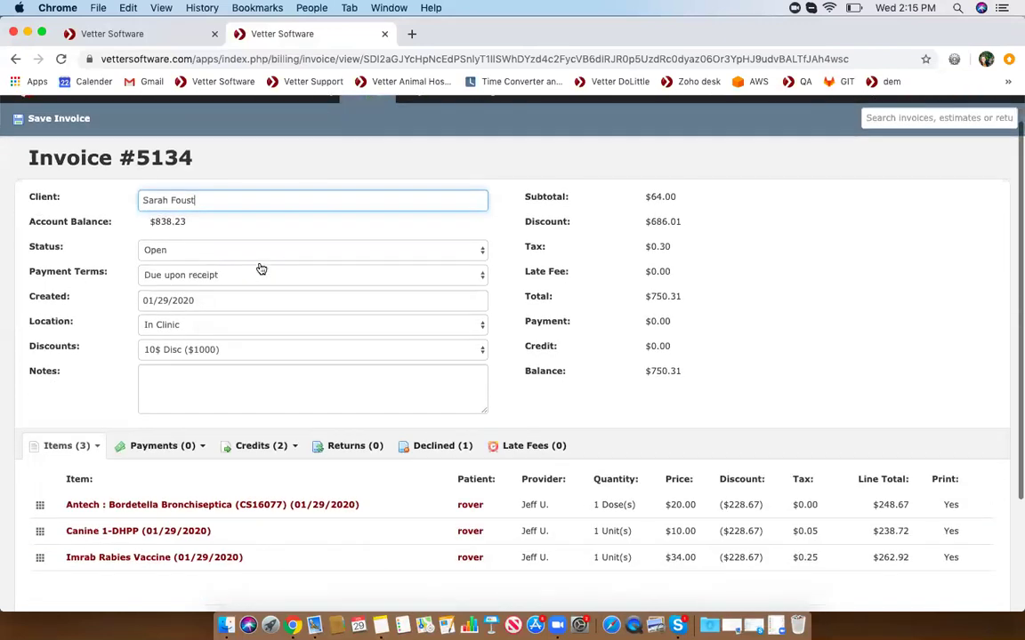
scroll(320, 302, down, 1)
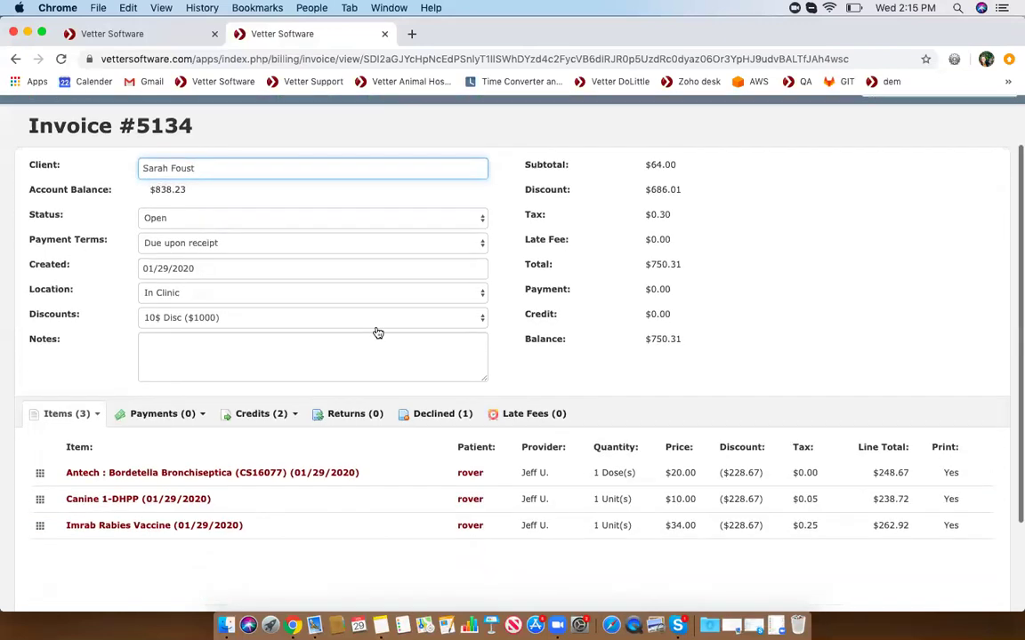
right_click(469, 476)
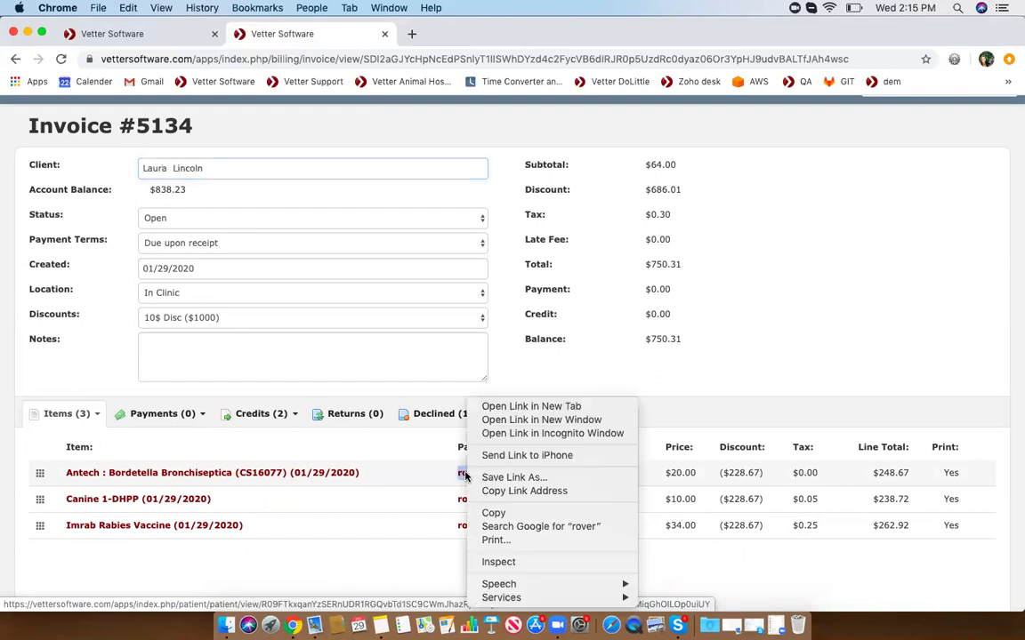
click(498, 407)
click(430, 35)
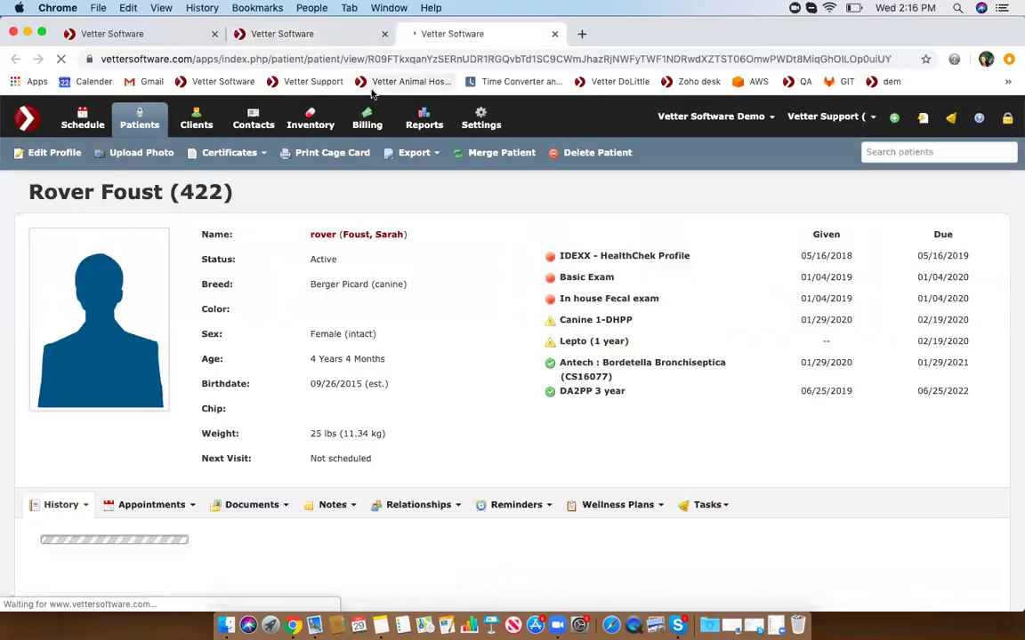
scroll(622, 236, down, 1)
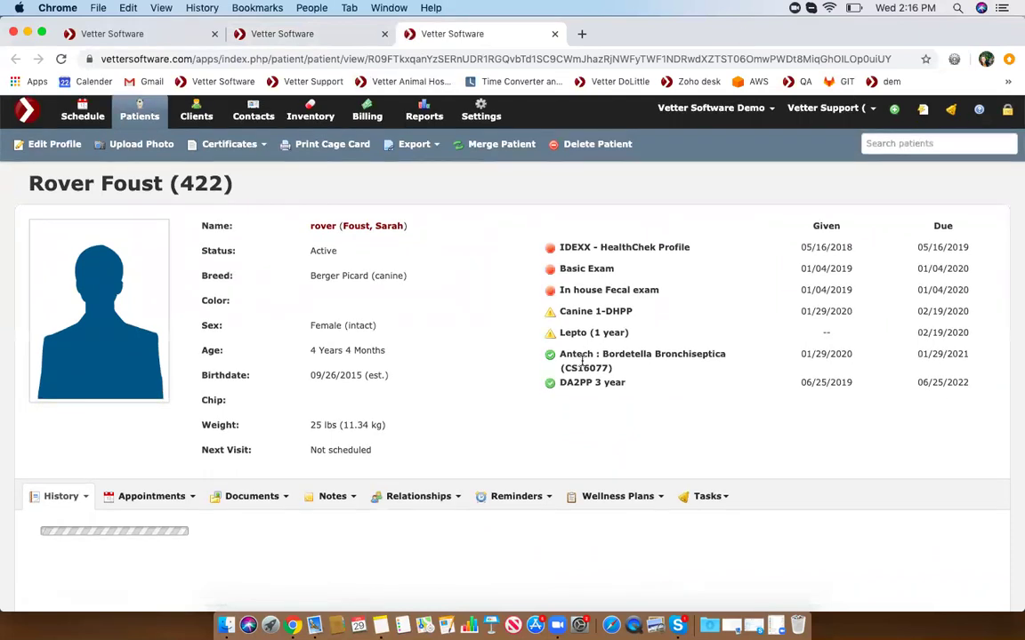
Add an Is Previously Owned By relationship linking rover to the other client, and save it
click(414, 468)
click(425, 530)
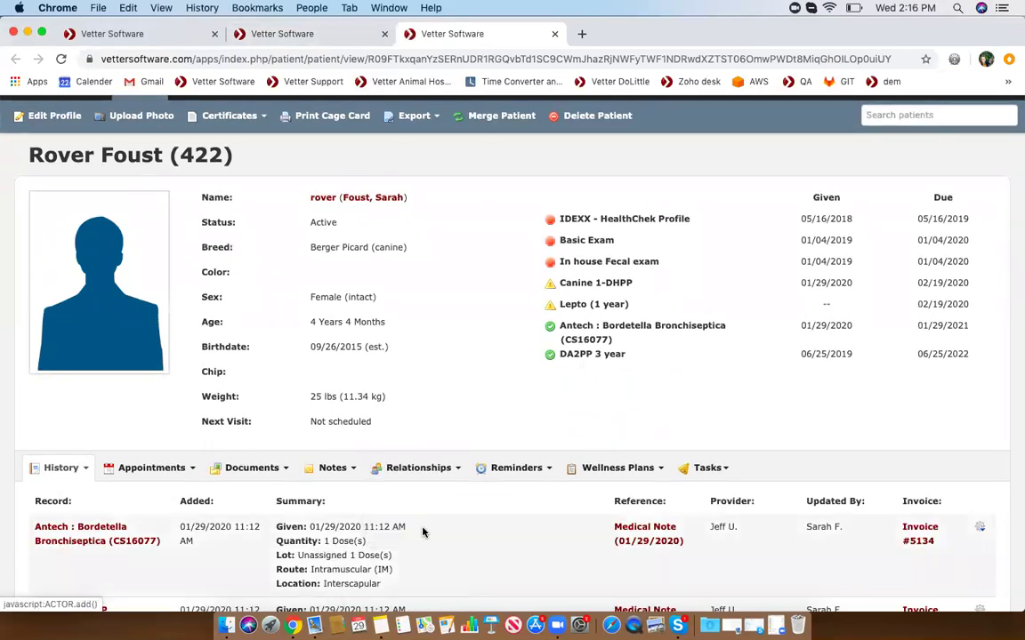
click(467, 223)
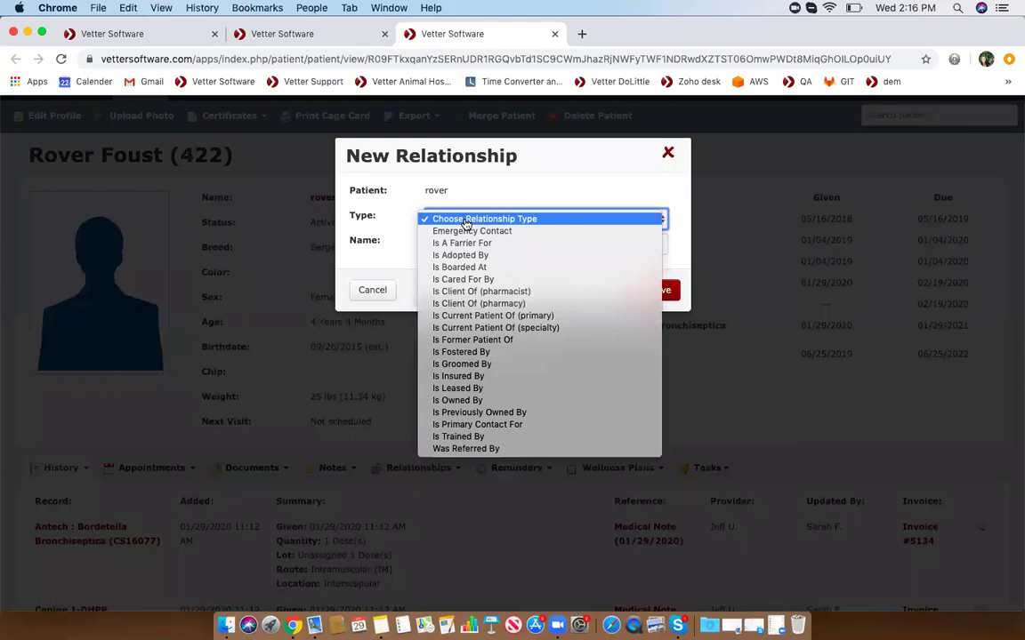
click(450, 412)
click(444, 243)
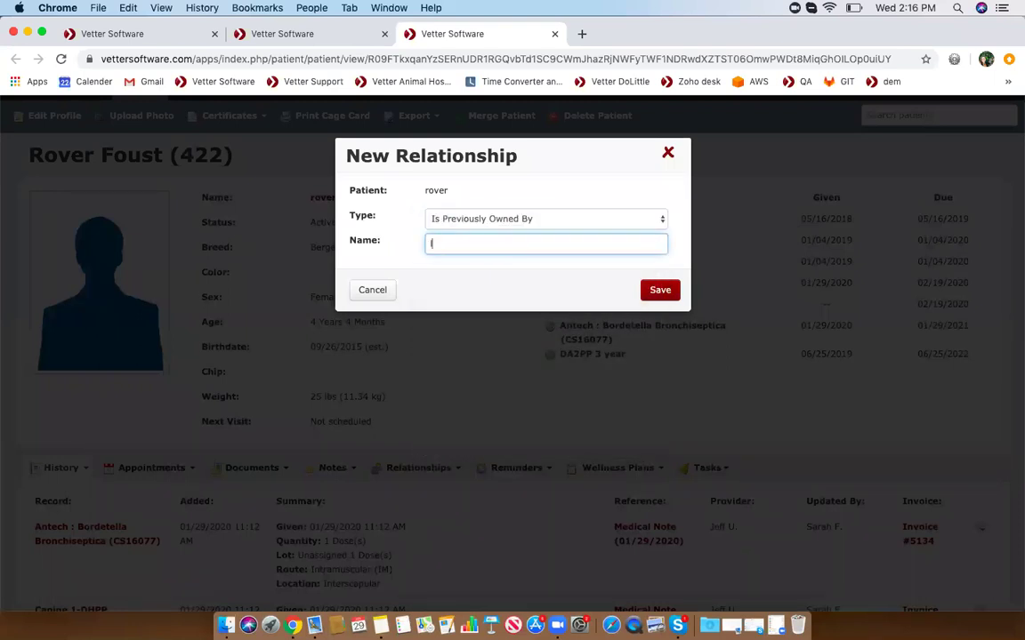
text(laura)
click(464, 339)
click(660, 292)
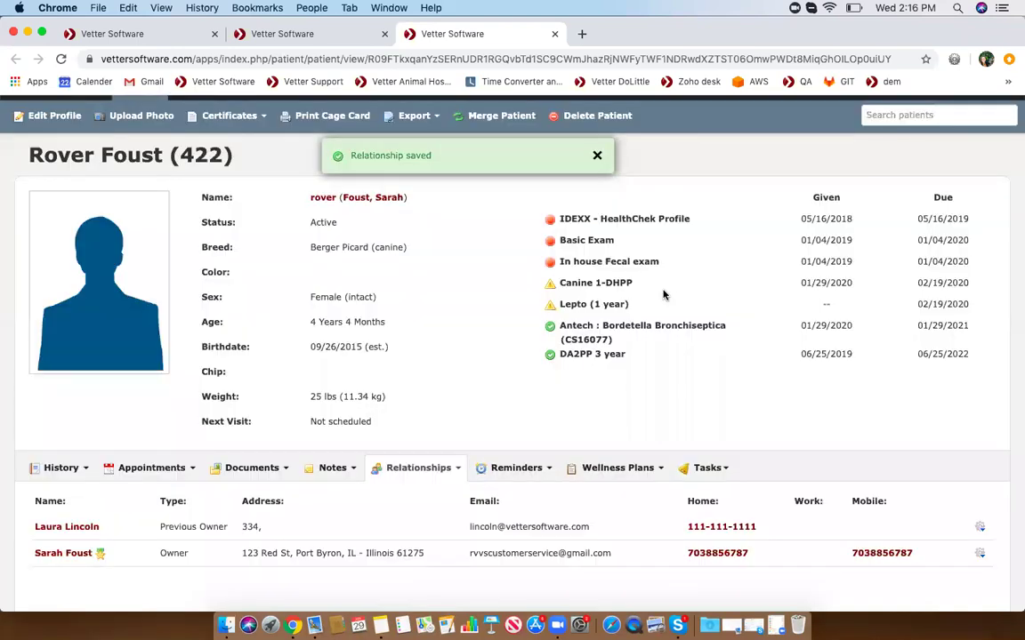
Return to the invoice, reload it, and try to reassign it to rover's newly linked previous owner
click(290, 34)
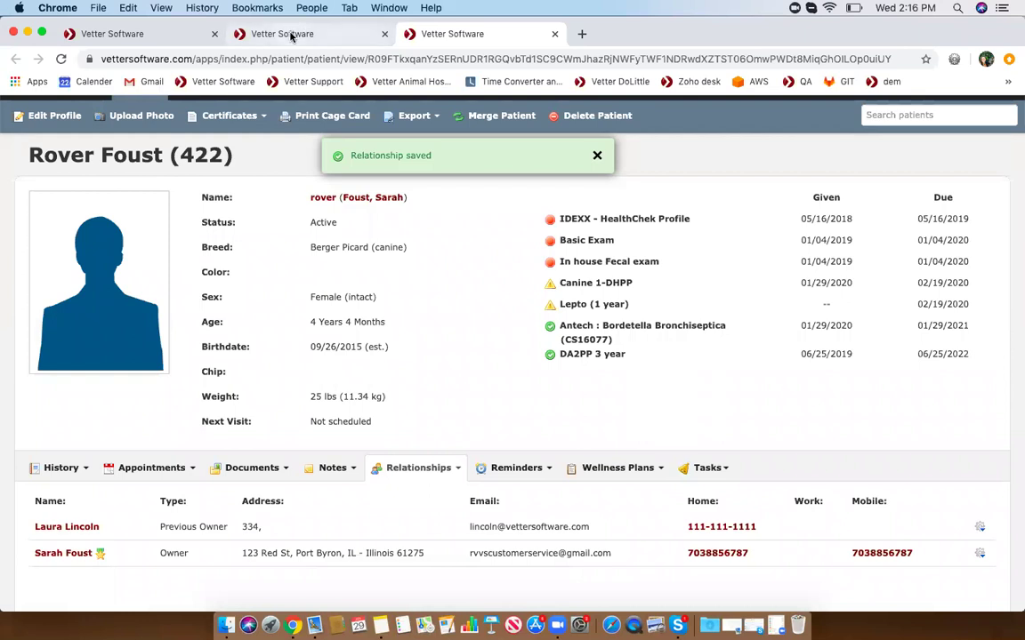
click(226, 160)
click(60, 60)
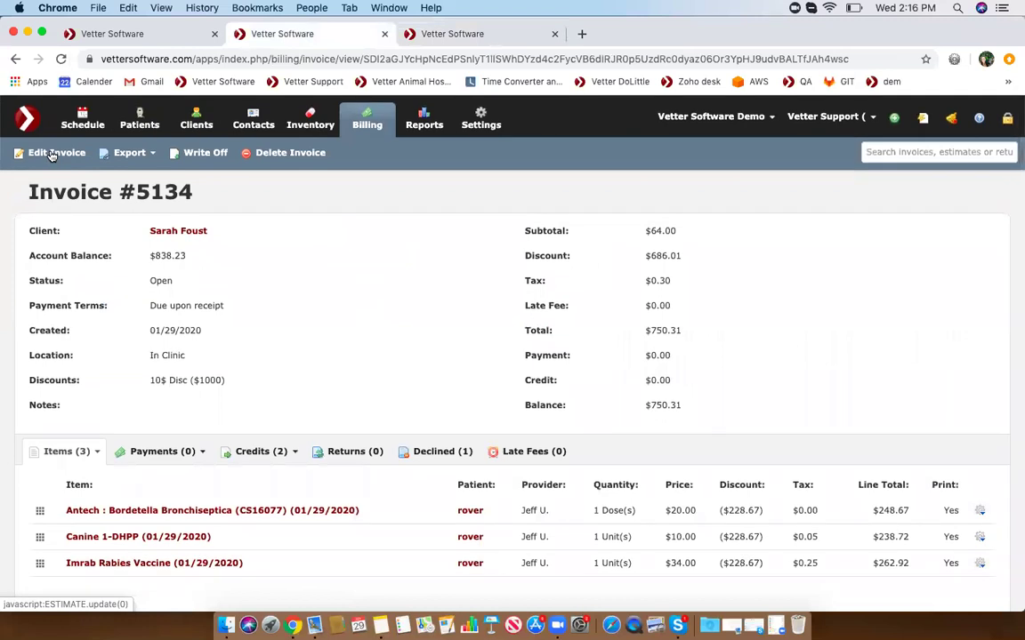
click(51, 153)
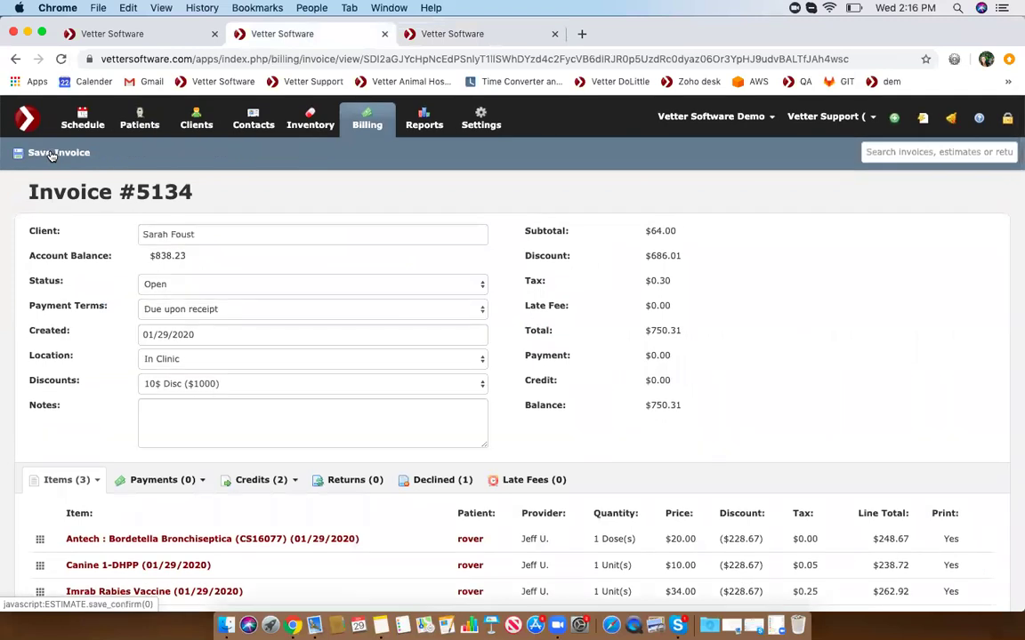
click(145, 233)
key(super+a)
text(laura)
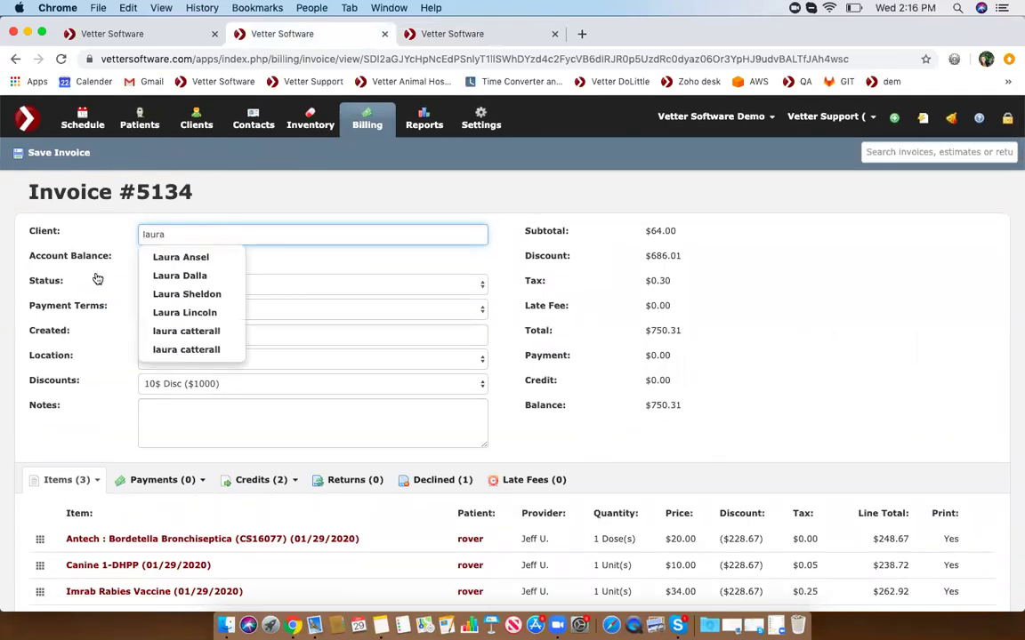
click(165, 312)
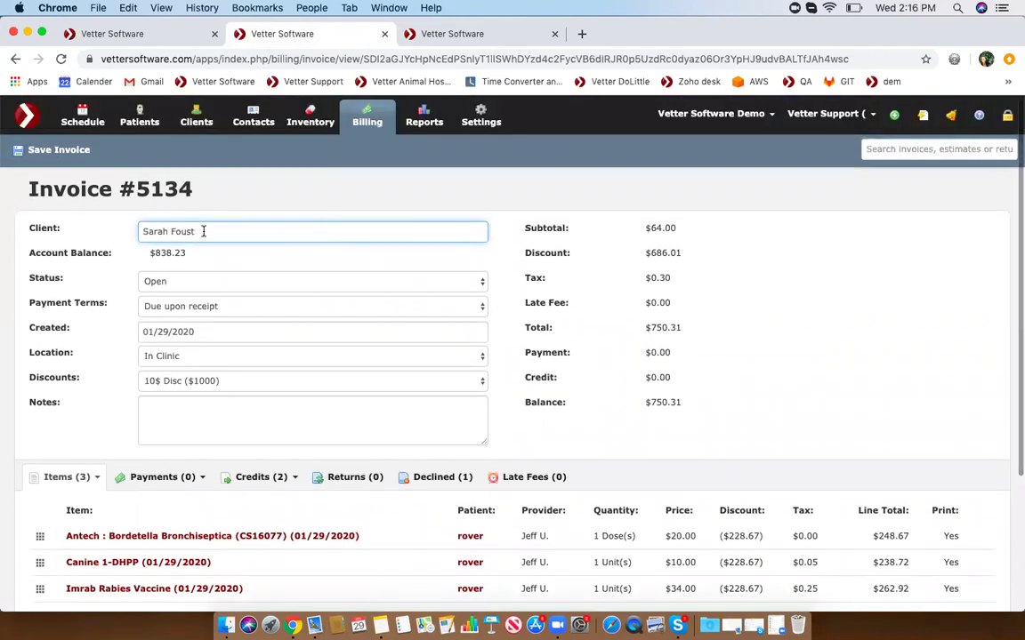
Reload the invoice again and retry changing its client to rover's previous owner
drag(203, 231, 121, 235)
click(60, 59)
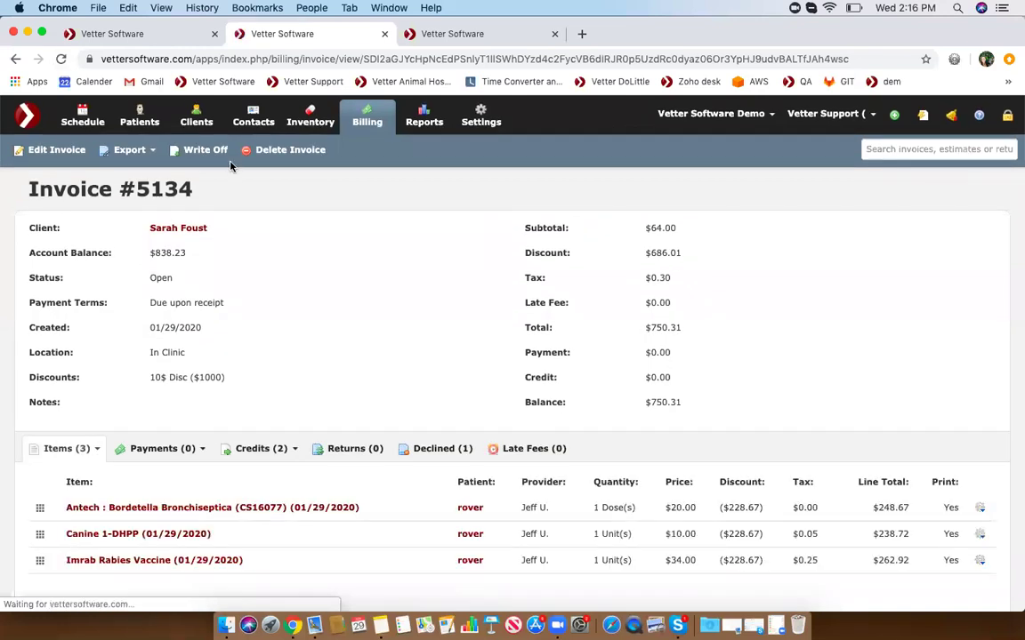
click(53, 152)
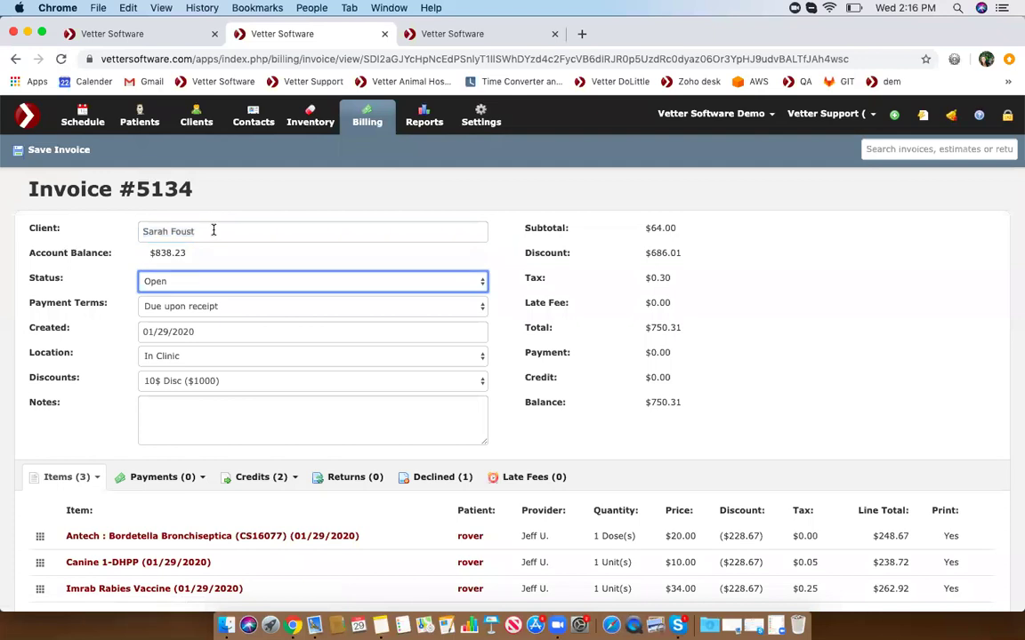
click(214, 230)
text(laura)
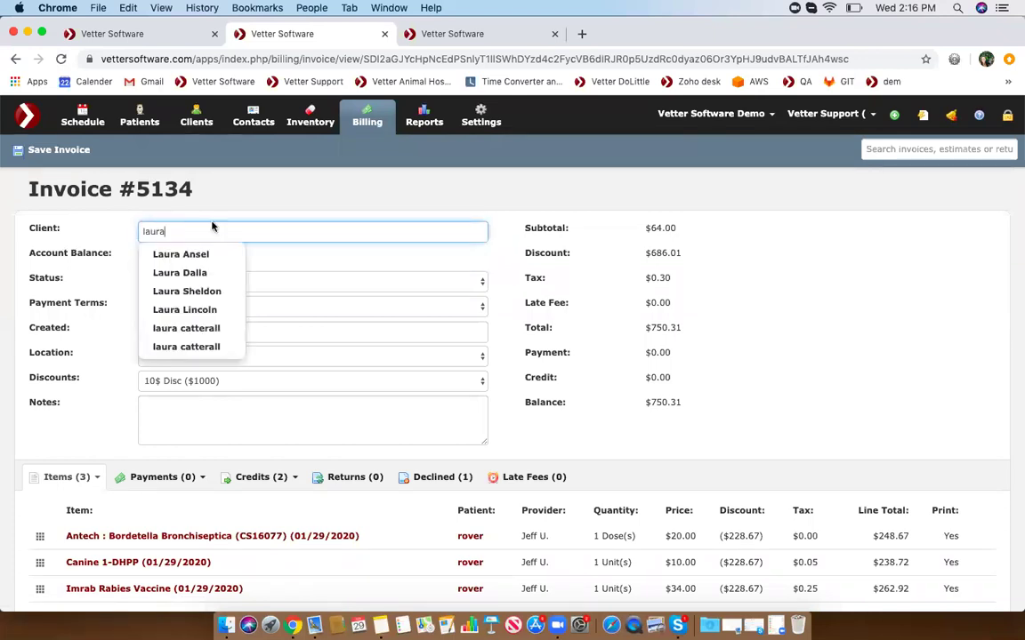
click(186, 309)
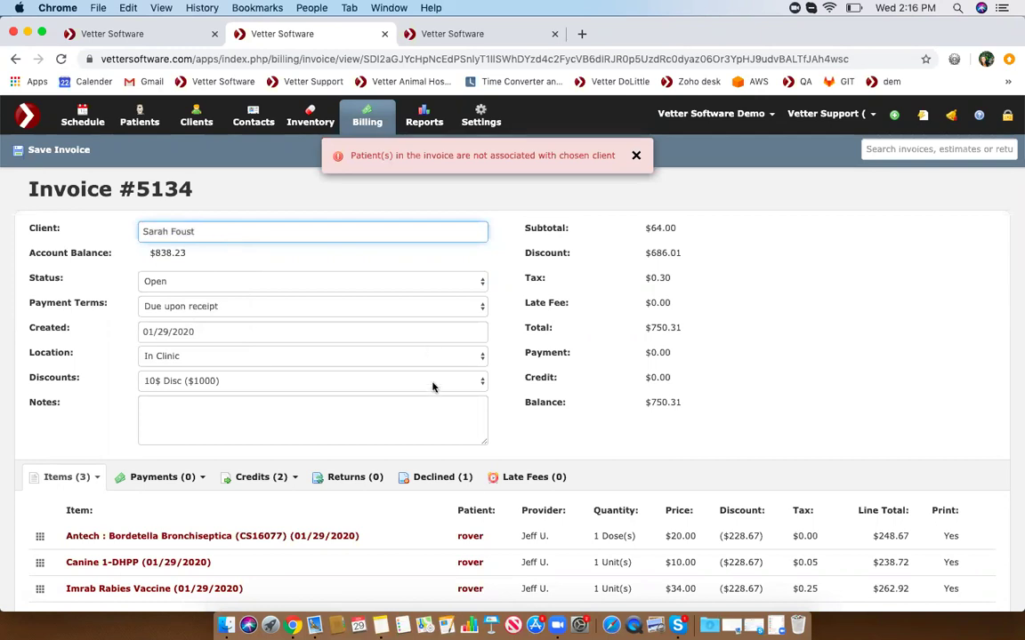
Open rover's profile from the Bordetella item in a new tab and check the patient's owner relationships
right_click(470, 537)
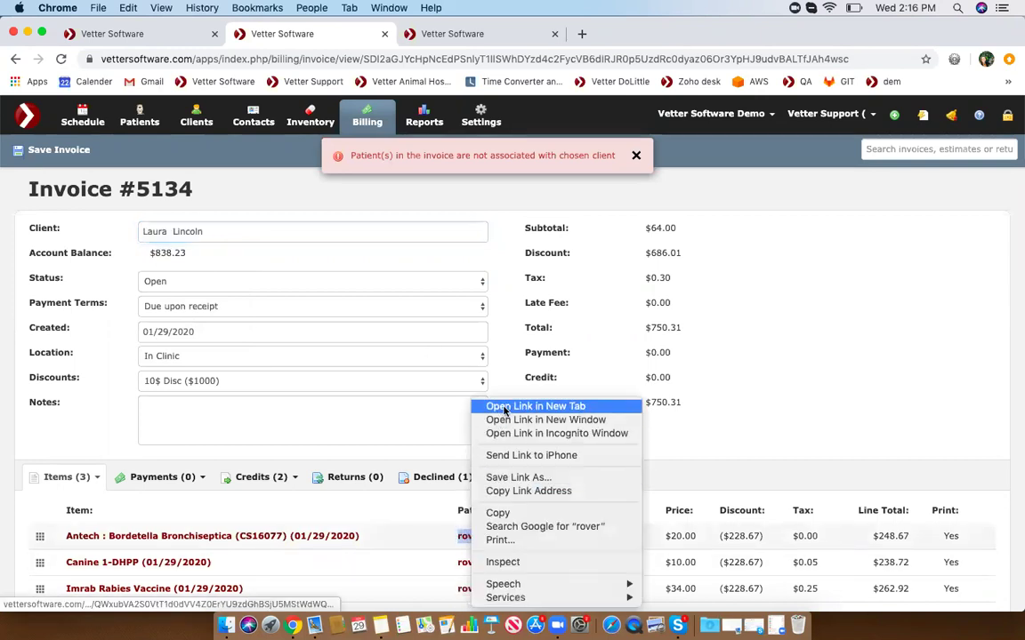
click(535, 407)
click(462, 34)
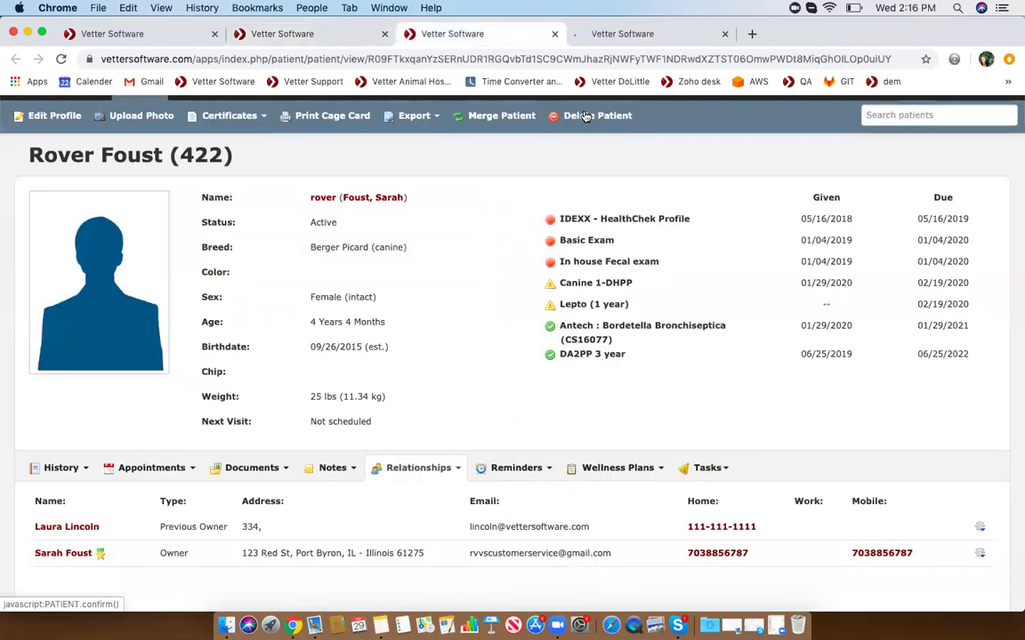
scroll(505, 347, down, 2)
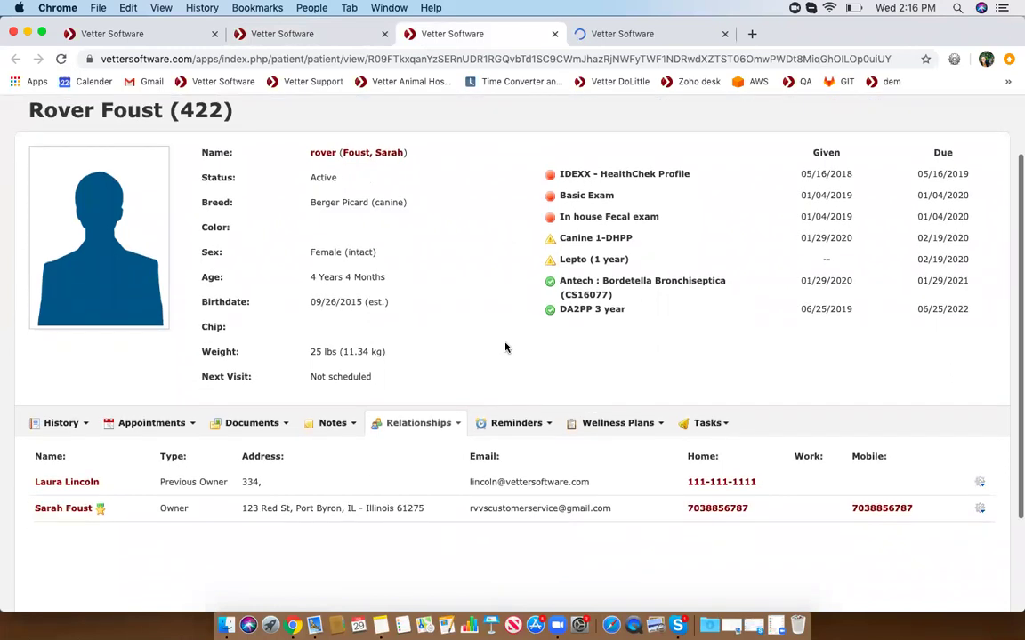
scroll(505, 347, up, 3)
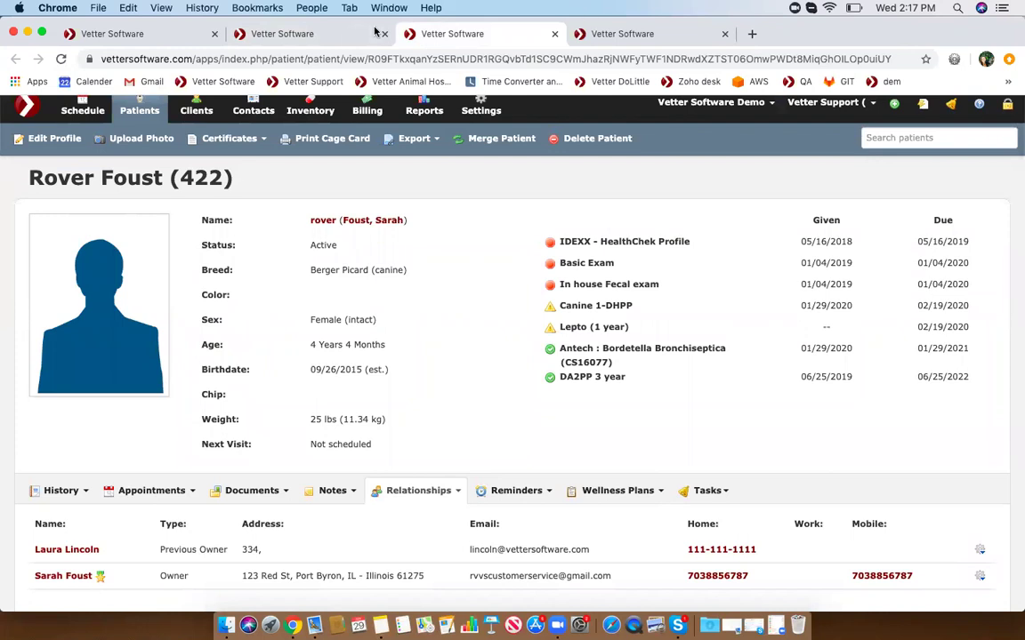
Go back to the invoice being edited and review its client, totals and line items
click(282, 34)
scroll(279, 372, down, 2)
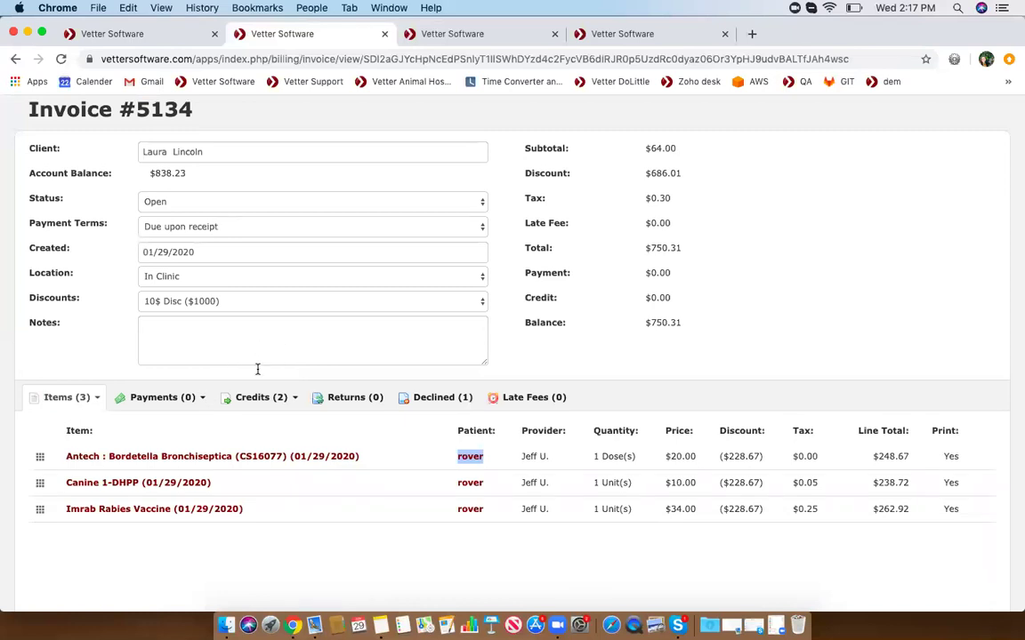
scroll(256, 391, up, 1)
scroll(256, 398, up, 1)
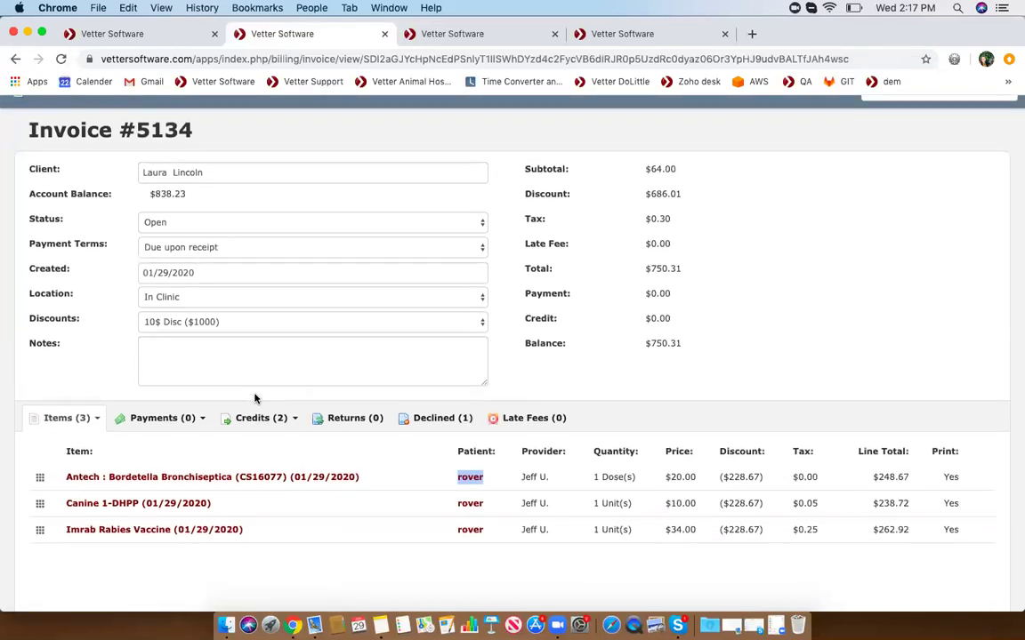
scroll(277, 322, down, 2)
scroll(276, 322, up, 2)
scroll(233, 216, down, 1)
scroll(217, 198, up, 3)
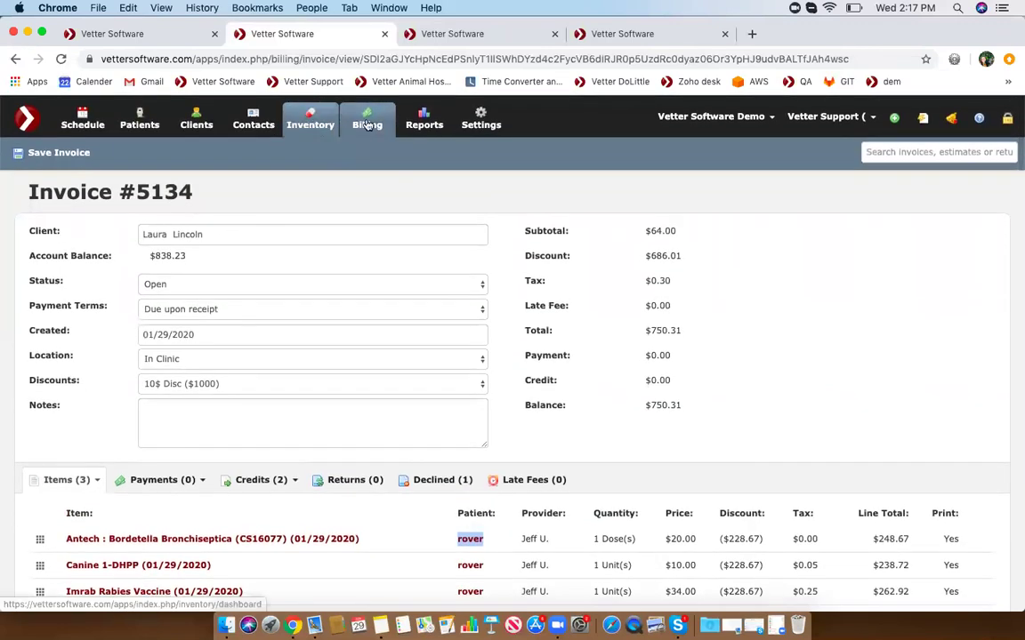
Return to the Billing Dashboard's invoice list and show the available help resources
click(367, 125)
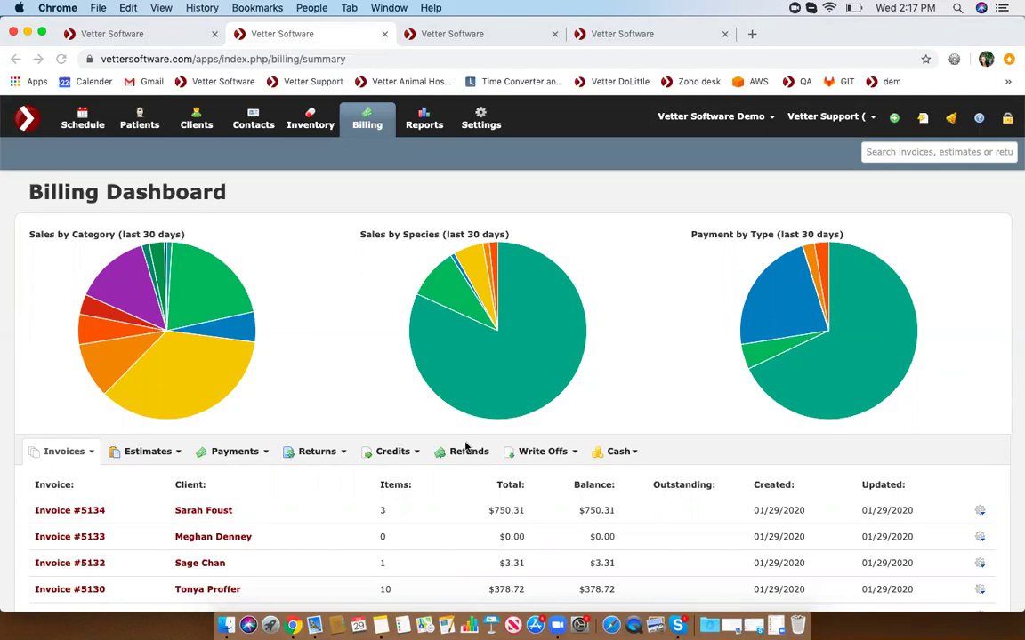
scroll(373, 487, down, 3)
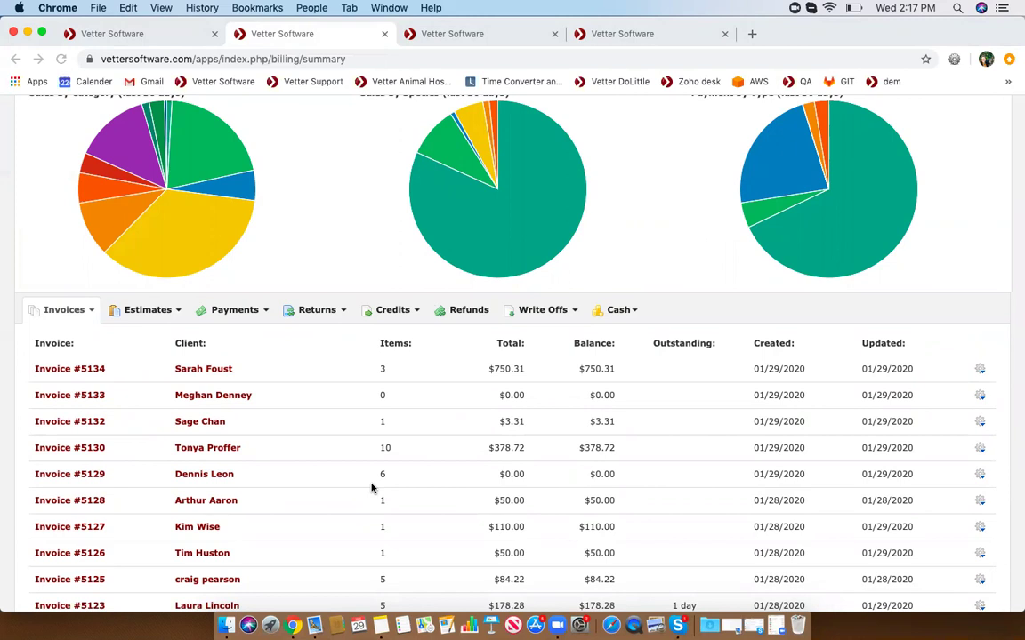
scroll(373, 487, up, 2)
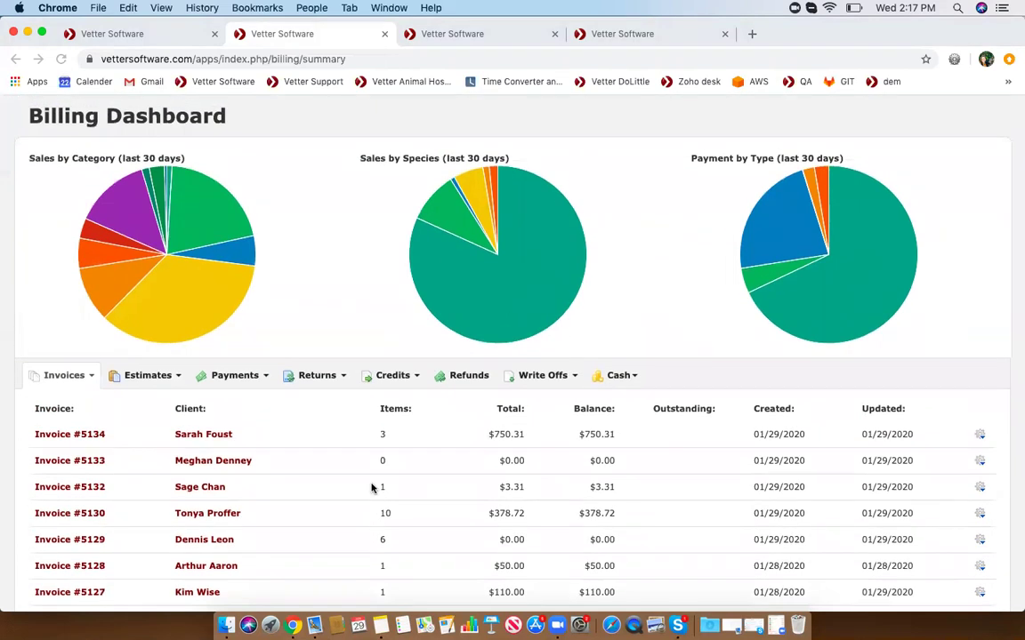
scroll(372, 487, up, 2)
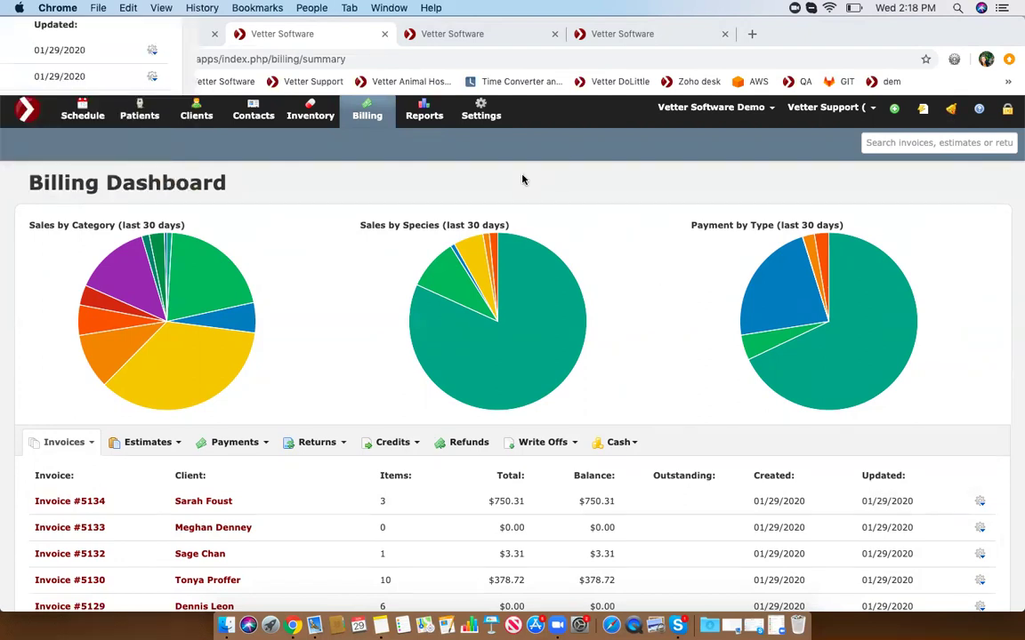
click(979, 110)
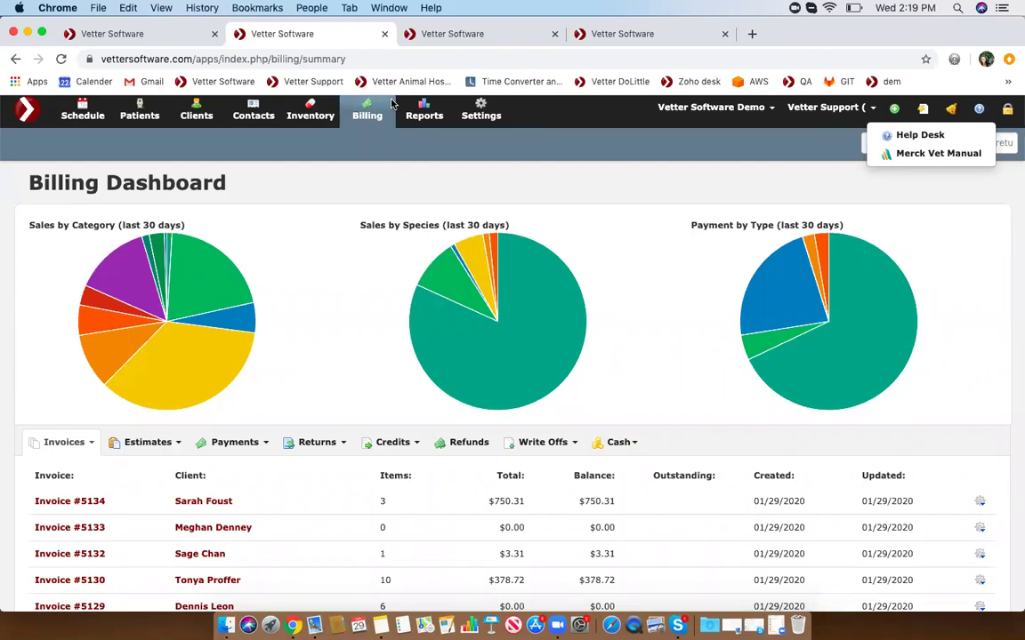
Start a 3:00 PM appointment on 01/29/2020 for the first provider, with type Annual Canine Exam (30 minutes) and complaint Canine Exam
click(78, 111)
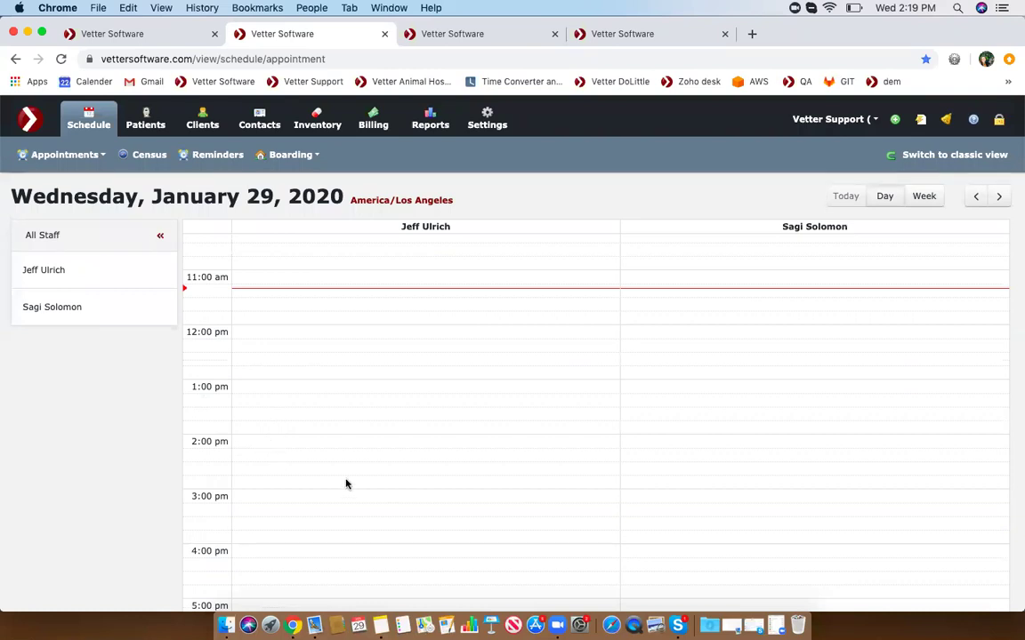
click(233, 451)
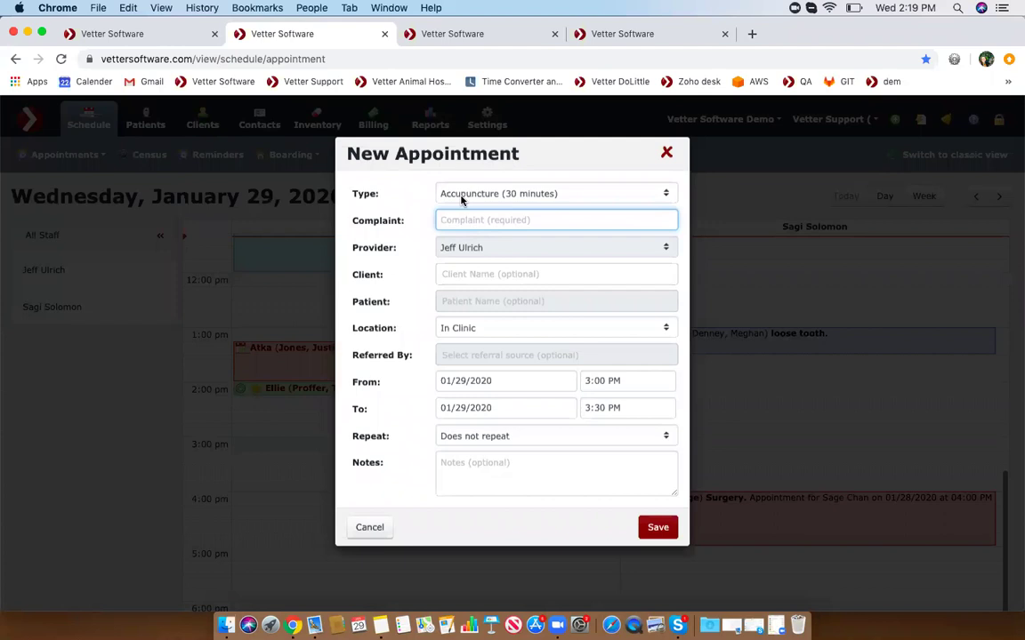
click(534, 194)
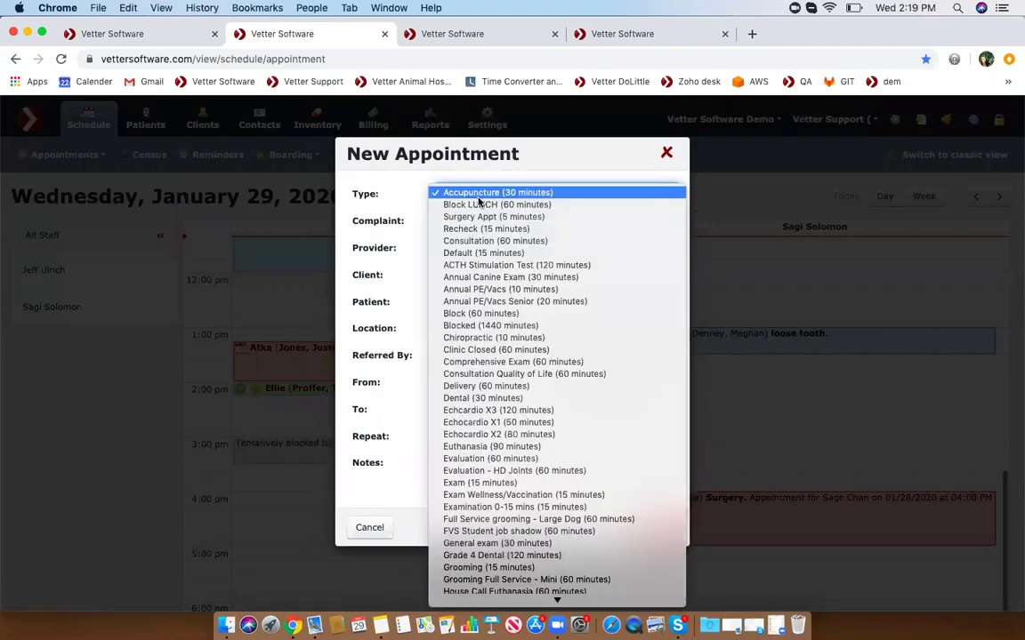
click(478, 277)
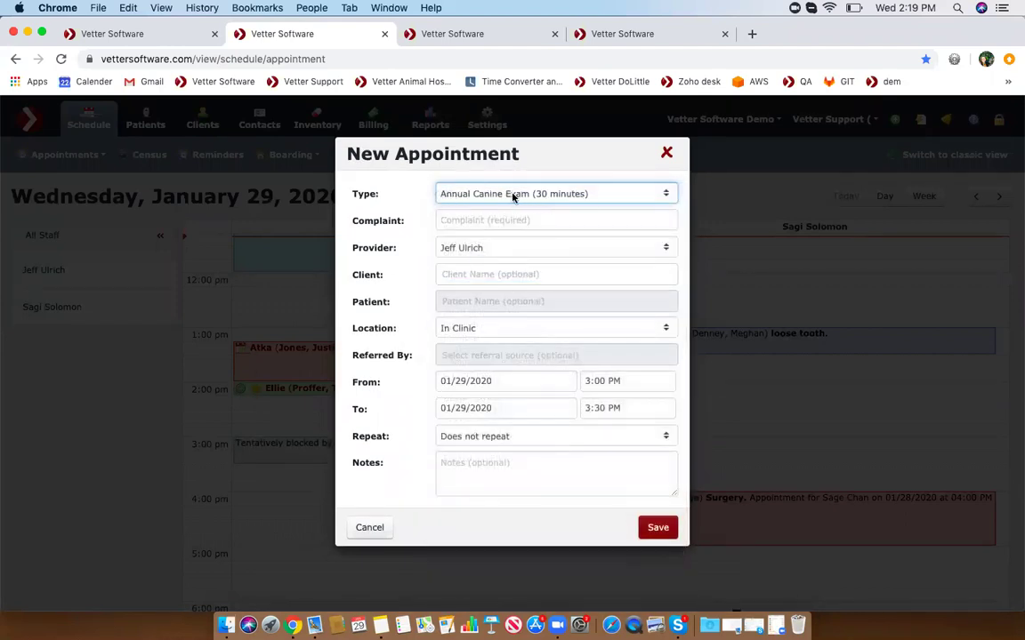
click(480, 216)
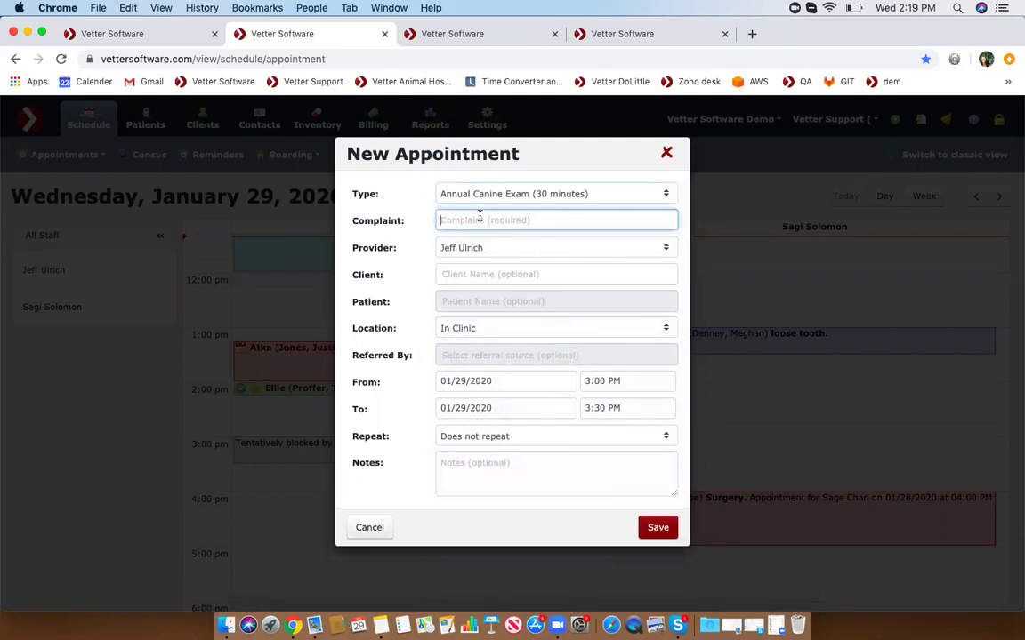
text(Canine Exam)
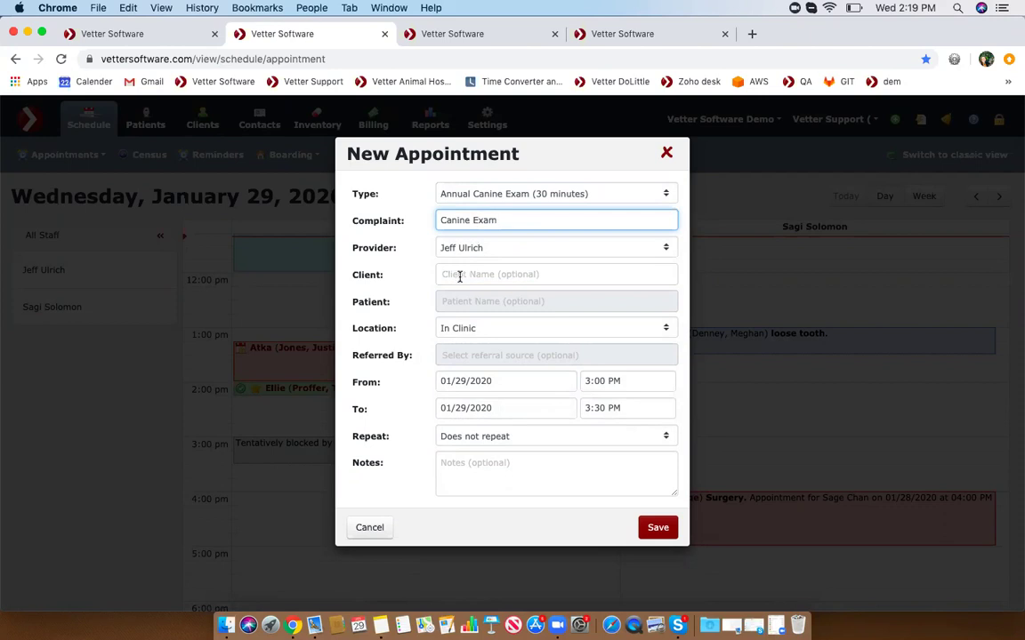
Find the client by last name and assign the client and patient Kirra to the new appointment
click(459, 276)
text(linc)
click(476, 318)
click(464, 328)
click(463, 302)
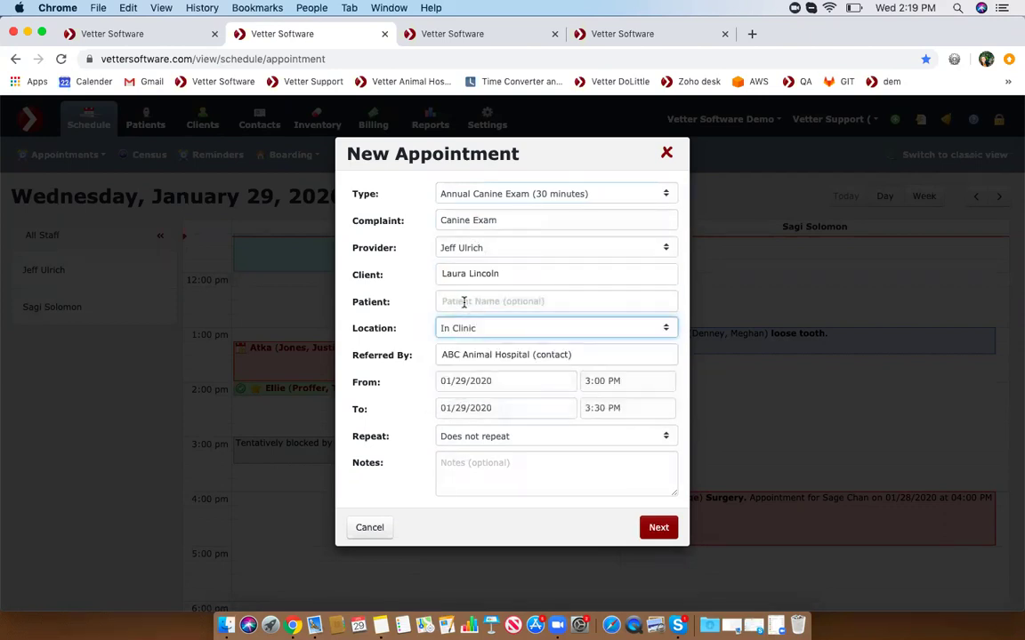
click(470, 342)
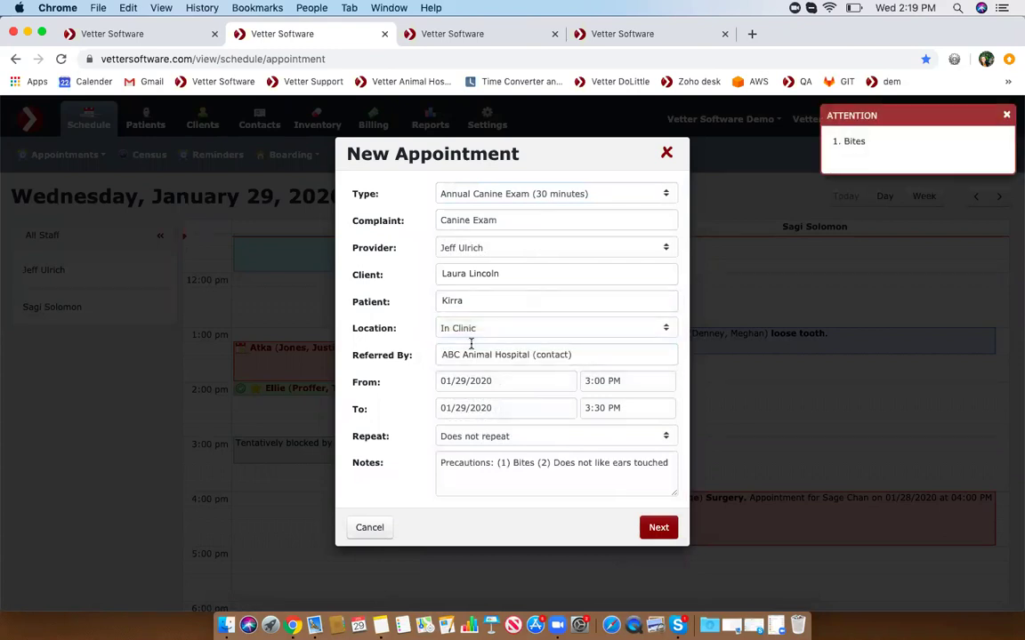
Accept the client information as is and save the appointment with no confirmation and no reminder
click(658, 528)
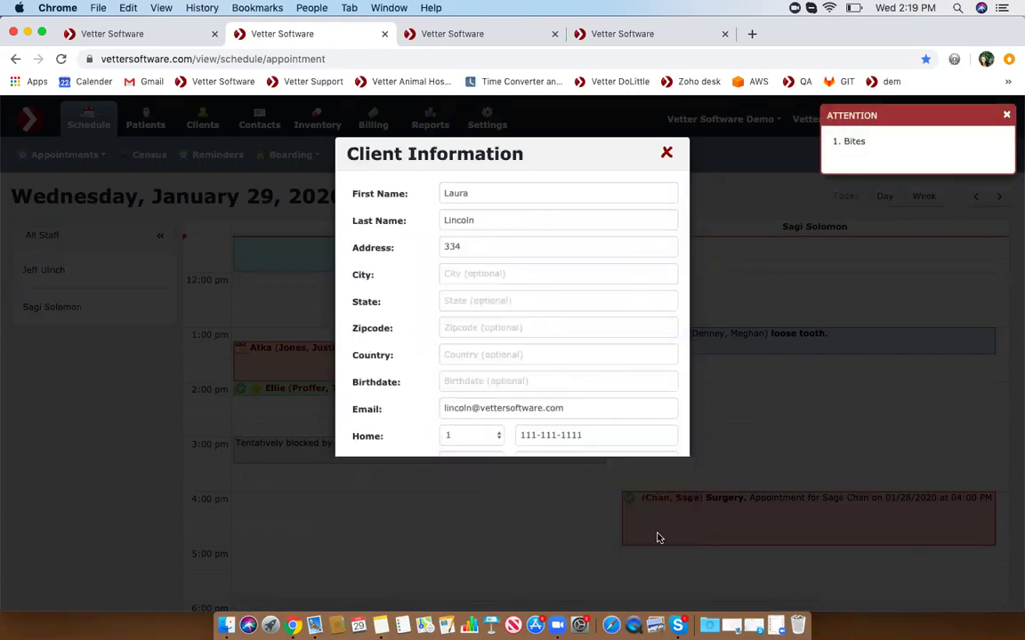
click(658, 537)
click(658, 348)
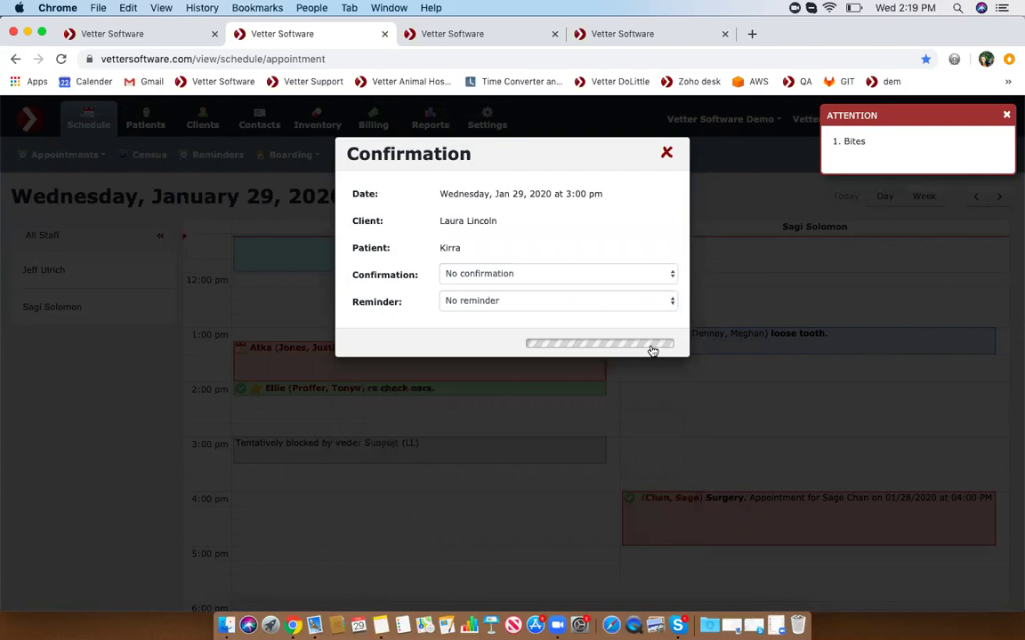
Set billing to New Estimate in the check-in for Kirra's 3:00 PM appointment, and close the check-in without saving
click(453, 443)
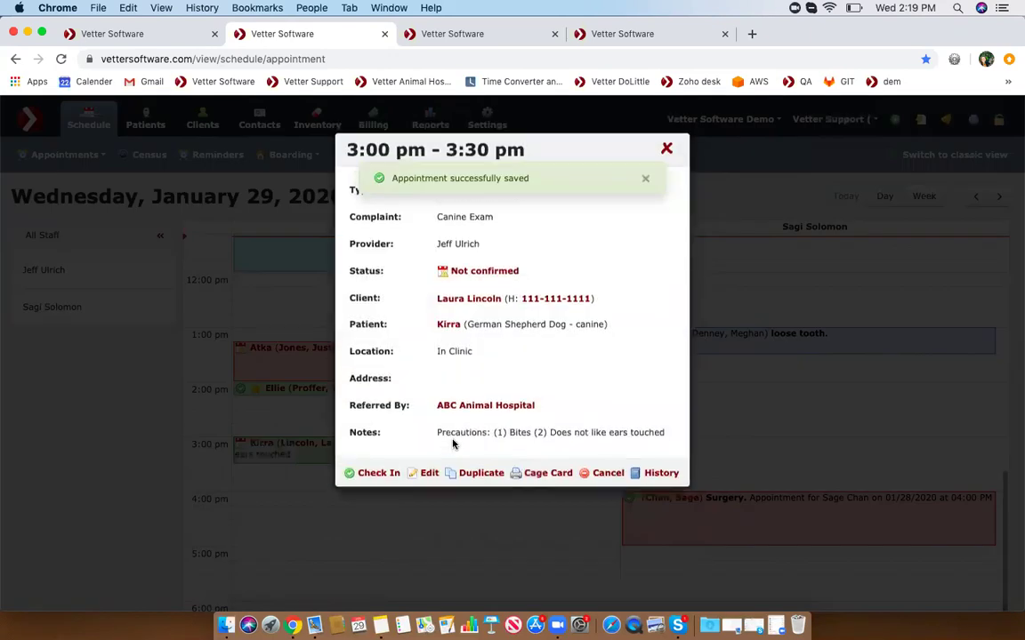
click(362, 479)
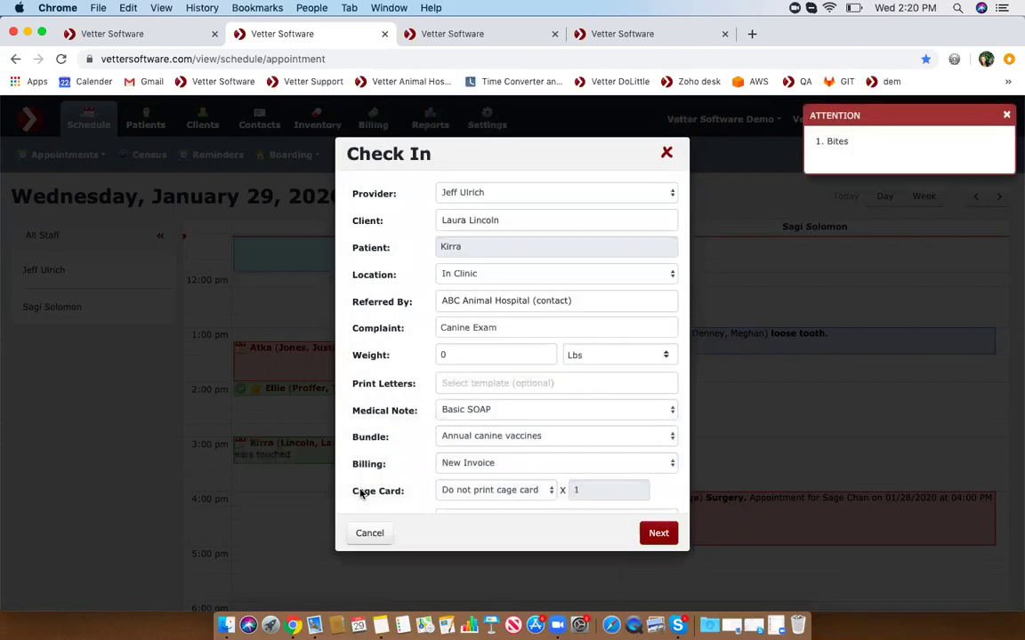
scroll(362, 494, down, 2)
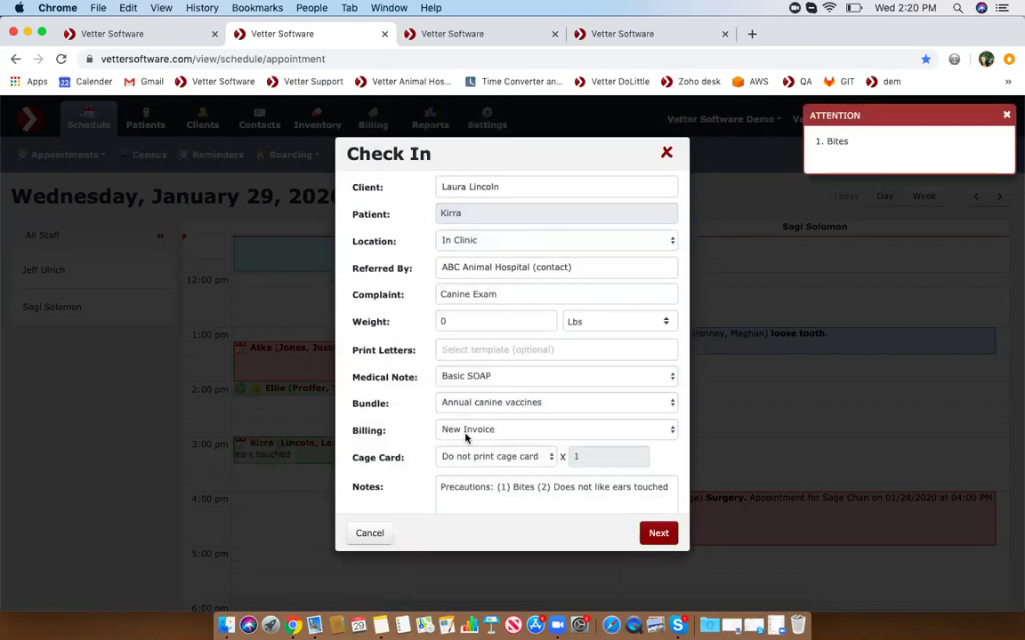
click(465, 432)
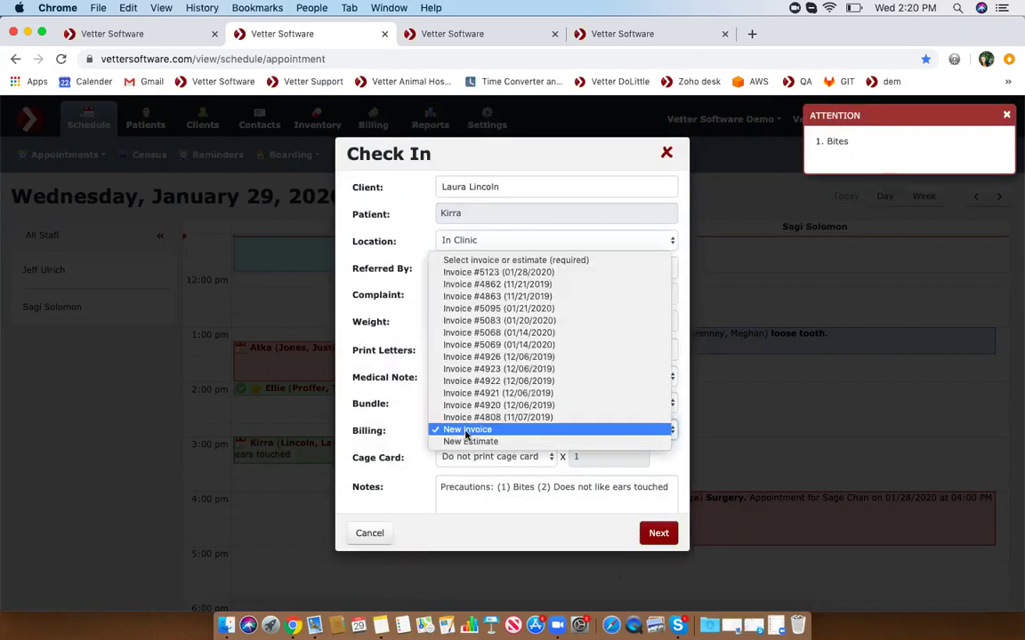
click(468, 441)
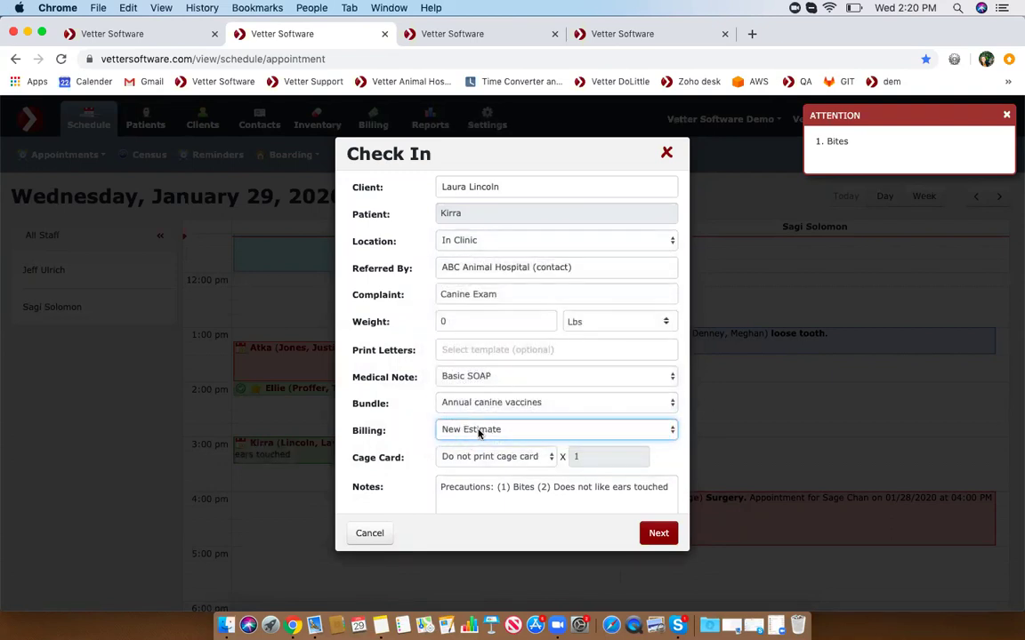
scroll(478, 433, down, 1)
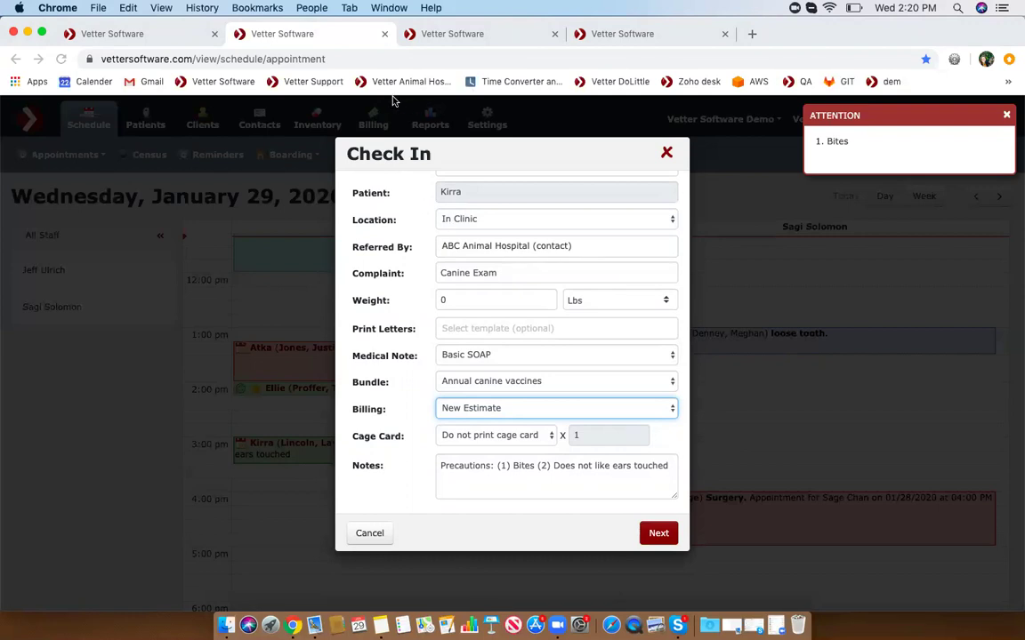
scroll(624, 246, up, 3)
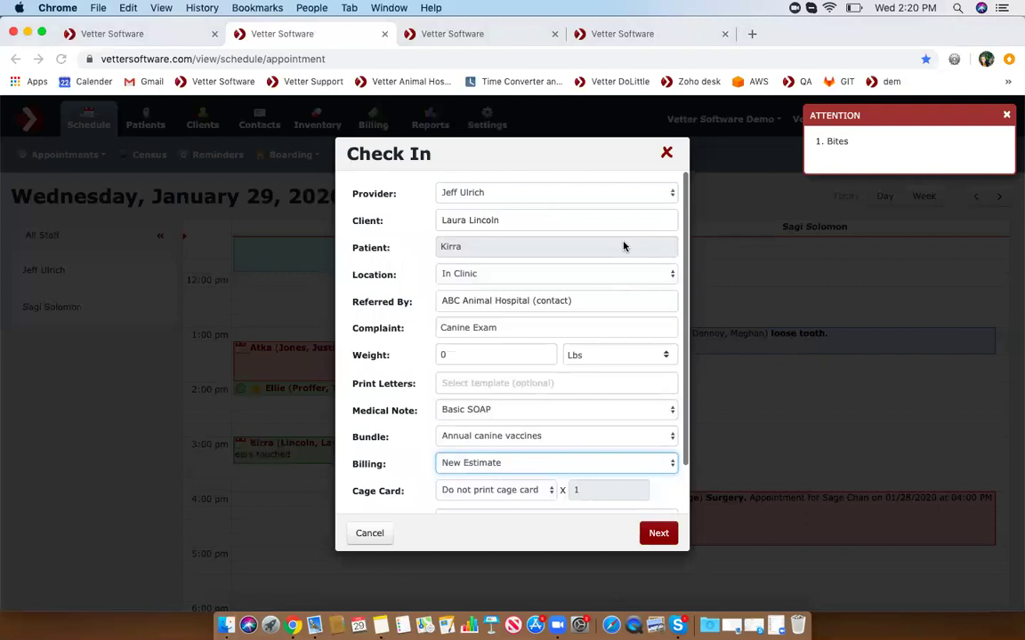
click(667, 153)
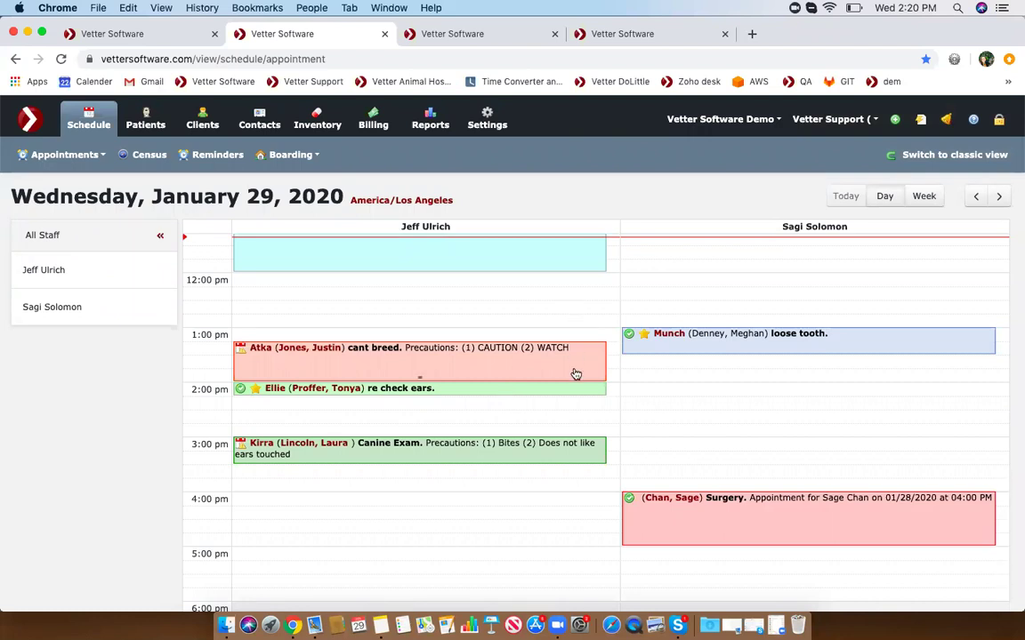
scroll(574, 373, down, 2)
scroll(576, 374, up, 1)
scroll(576, 373, up, 3)
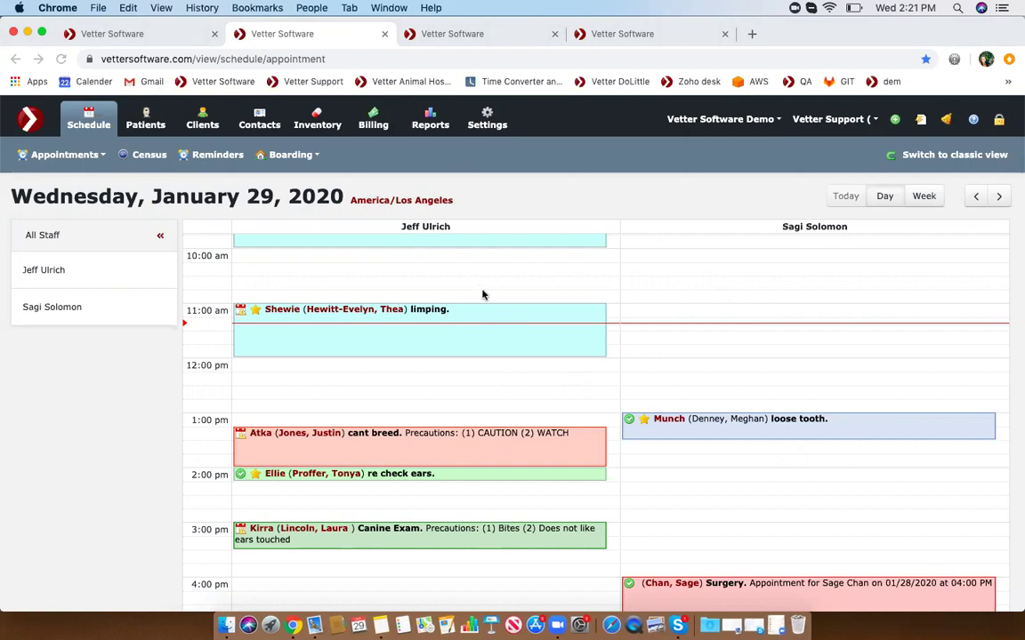
Close the extra browser tabs, keeping only the one with the Billing Dashboard's credits list
click(555, 34)
click(555, 34)
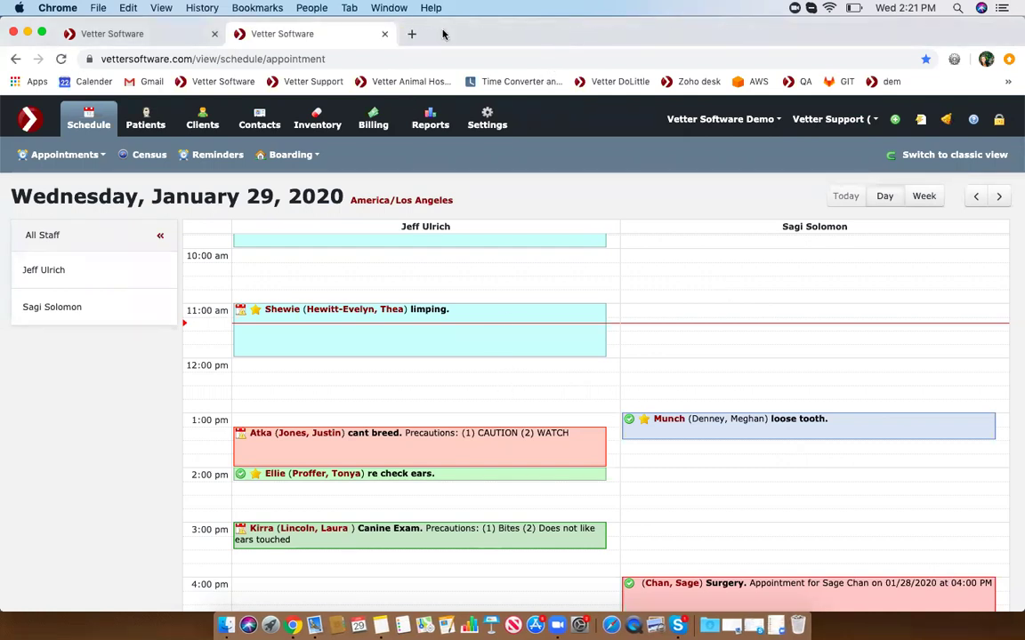
click(123, 34)
scroll(194, 277, up, 5)
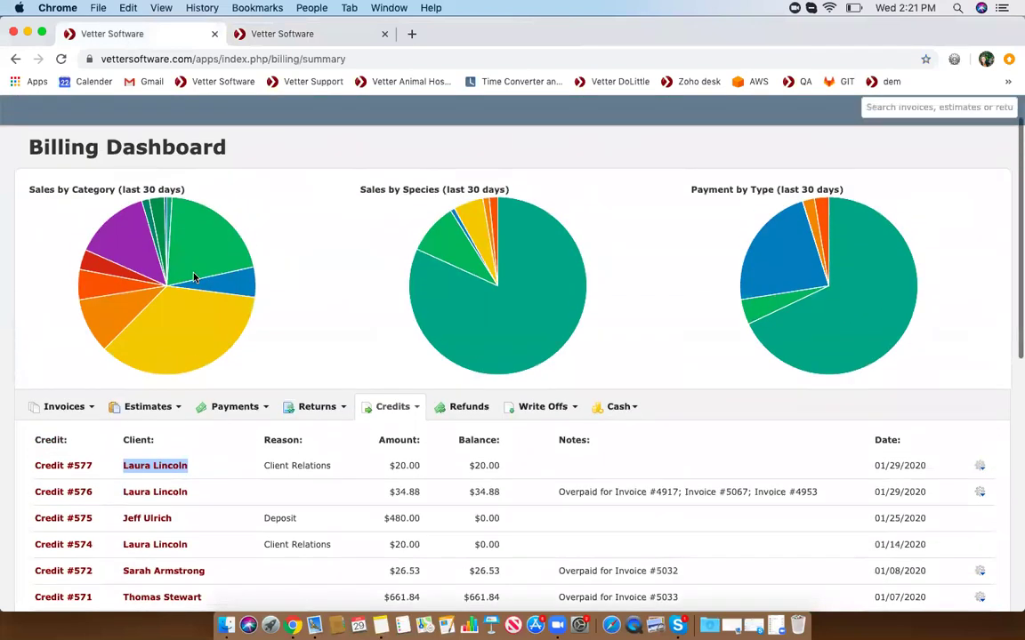
click(385, 35)
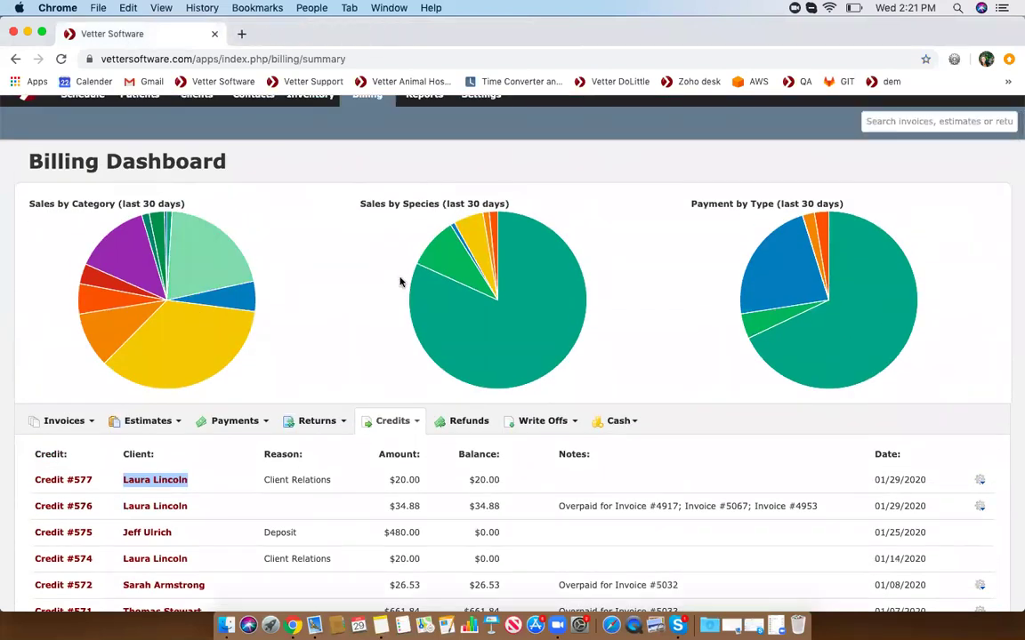
scroll(400, 281, up, 1)
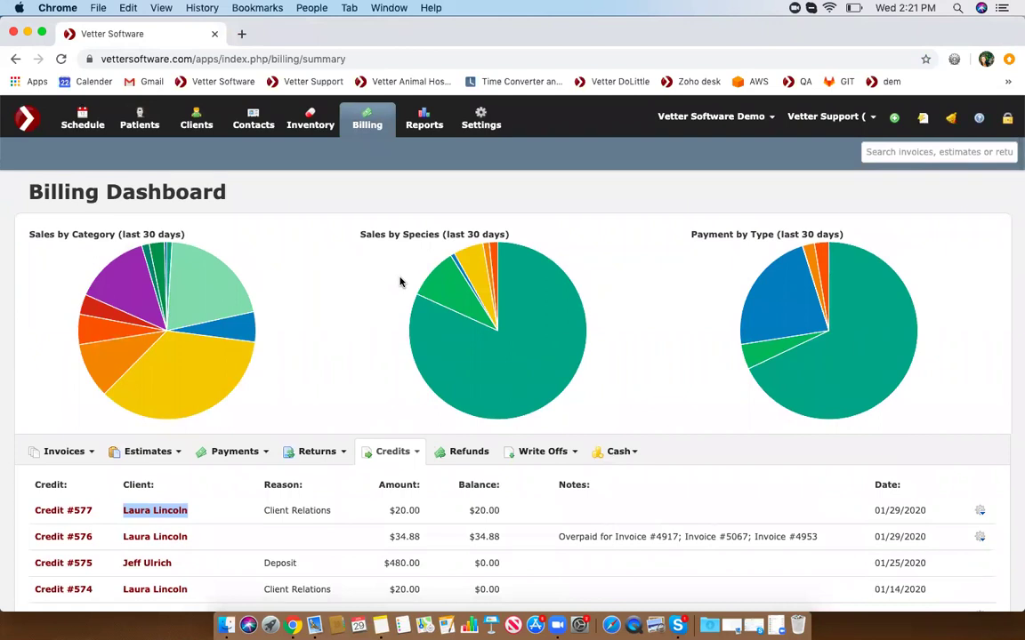
scroll(341, 293, down, 2)
scroll(341, 293, up, 2)
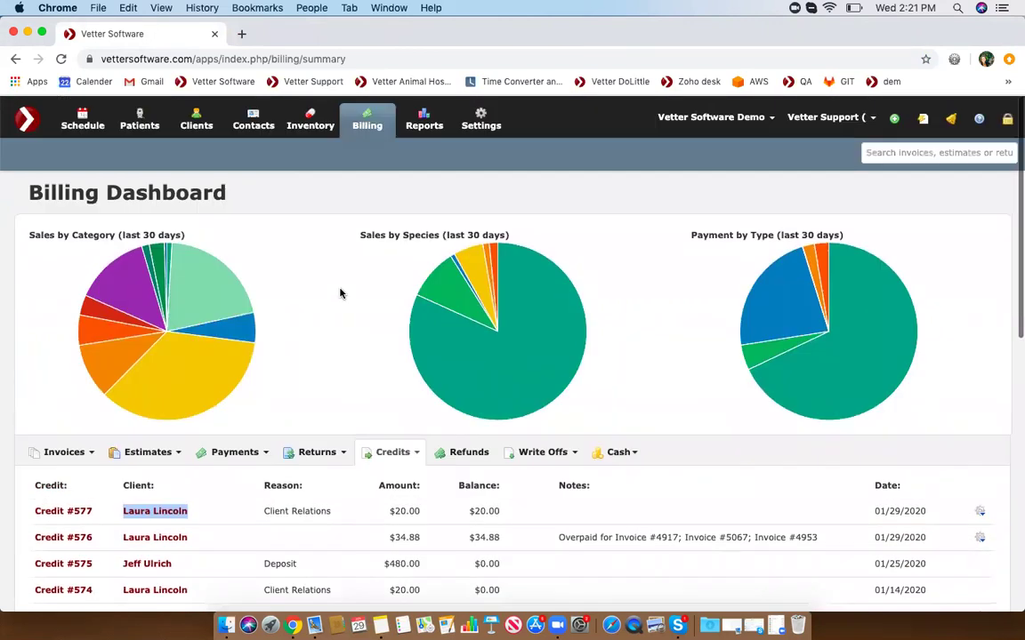